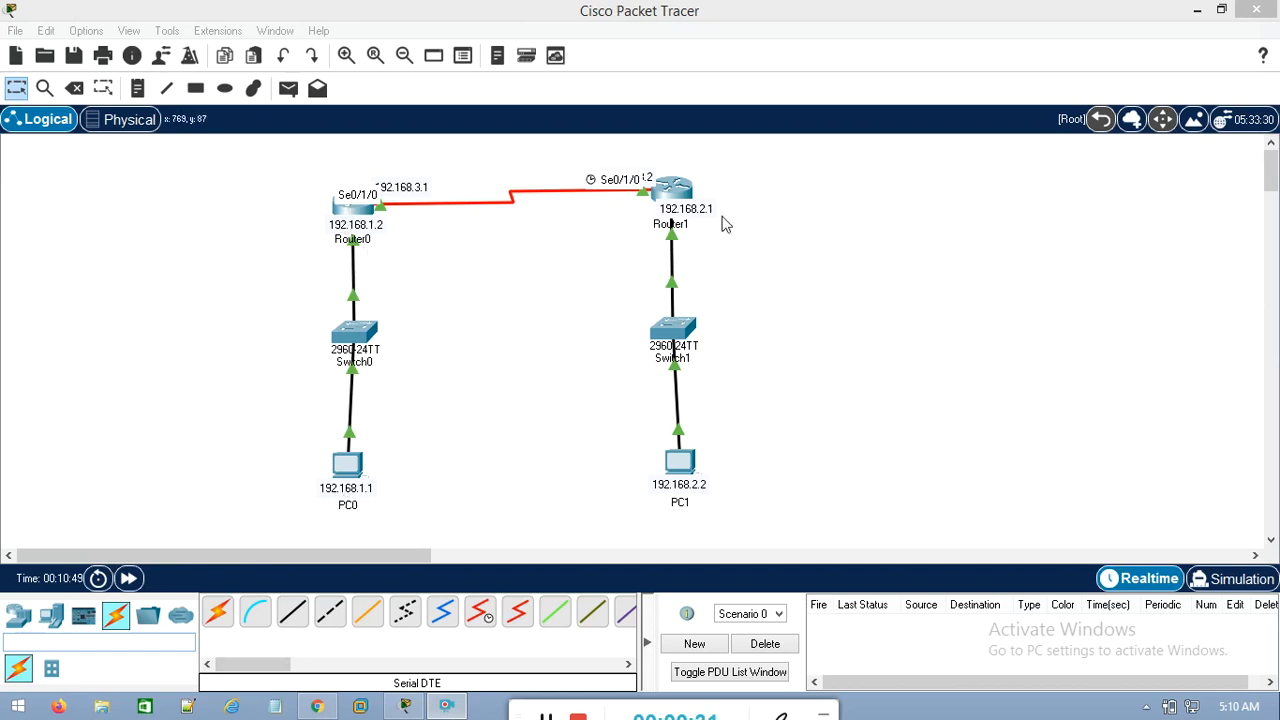
Reposition the IP address labels 192.168.3.1, 192.168.3.2, 192.168.1.2 and 192.168.2.1 beside their router interfaces so they read clearly
drag(408, 189, 407, 179)
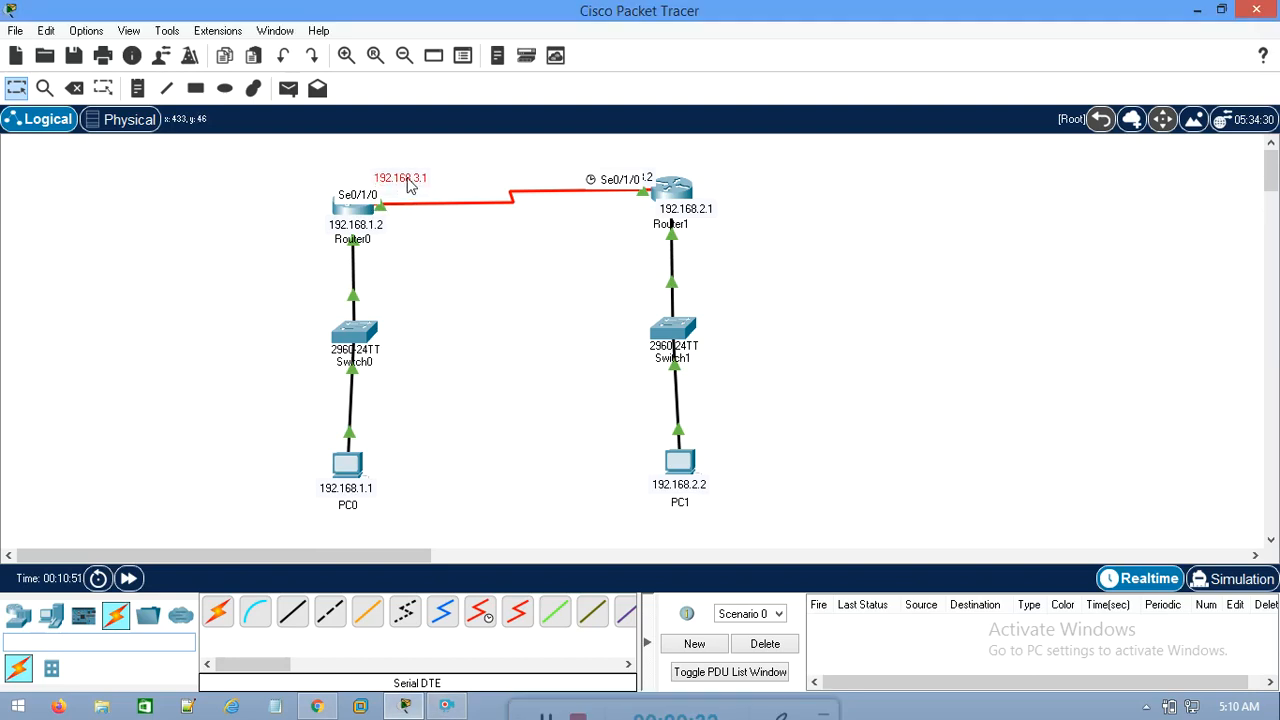
click(652, 170)
mouse_move(652, 172)
mouse_down()
mouse_move(654, 158)
mouse_move(662, 170)
mouse_move(643, 168)
mouse_up()
drag(368, 221, 365, 223)
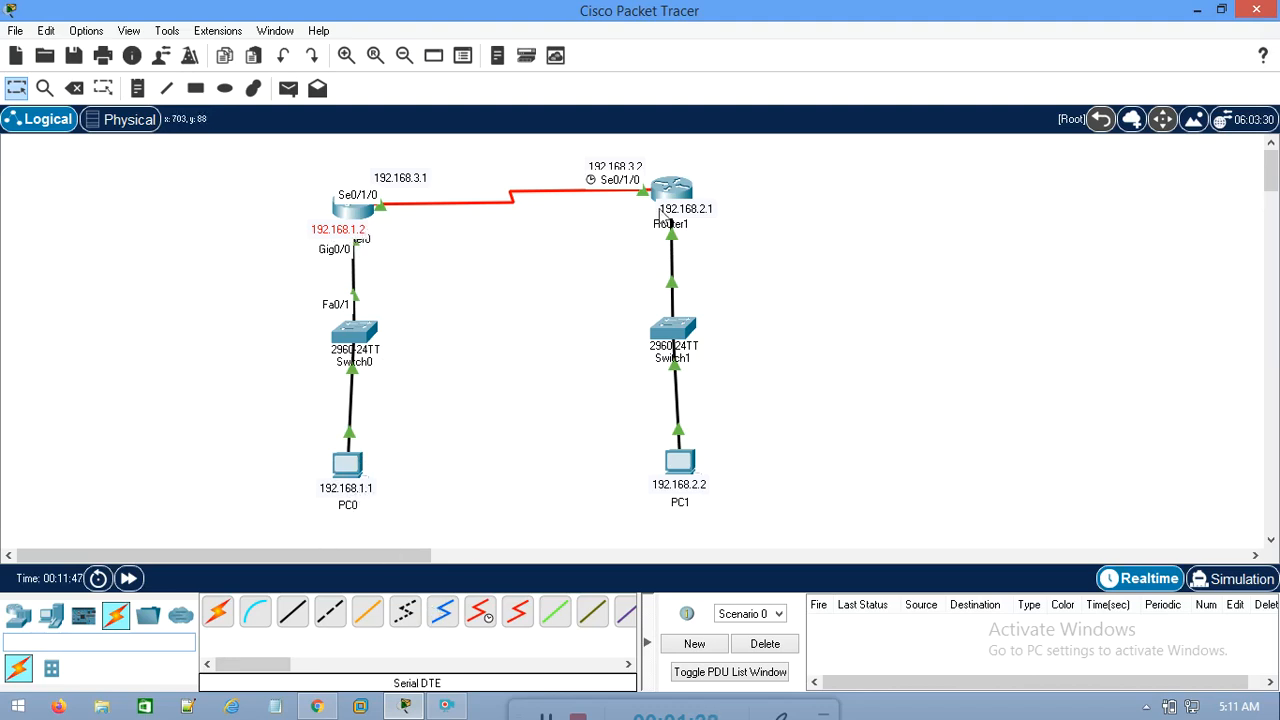
drag(711, 217, 691, 213)
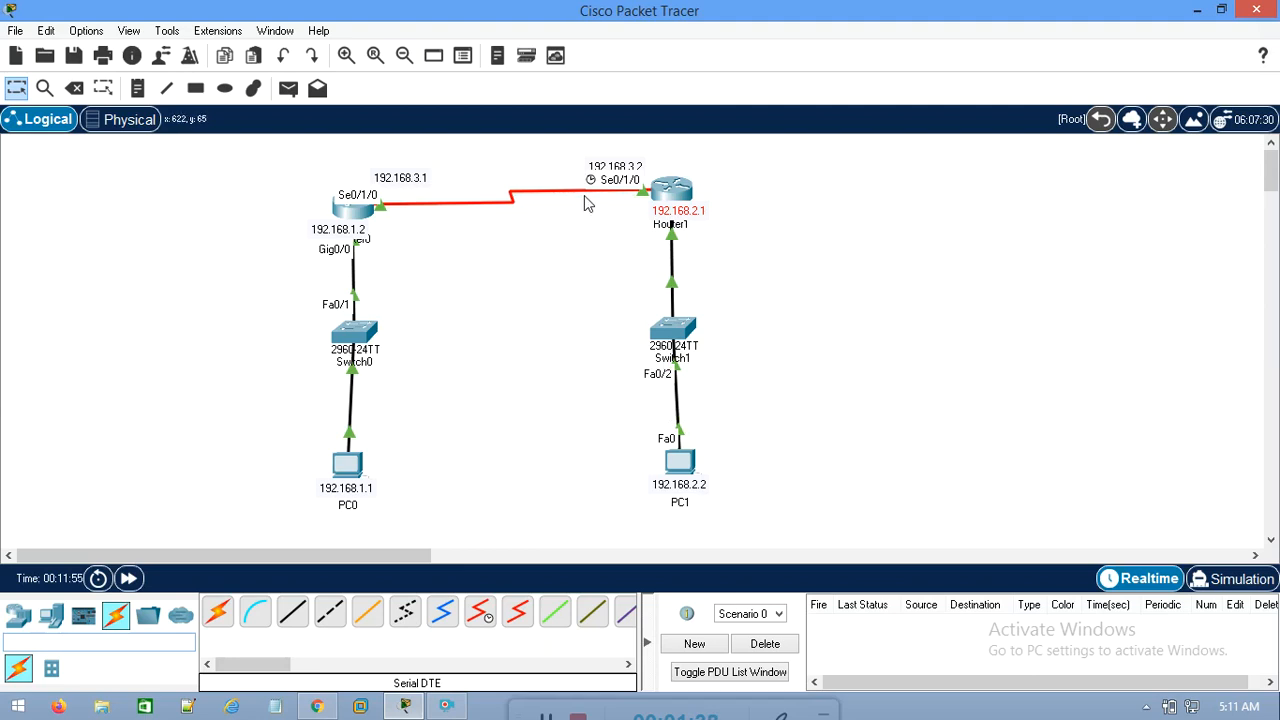
drag(417, 474, 240, 412)
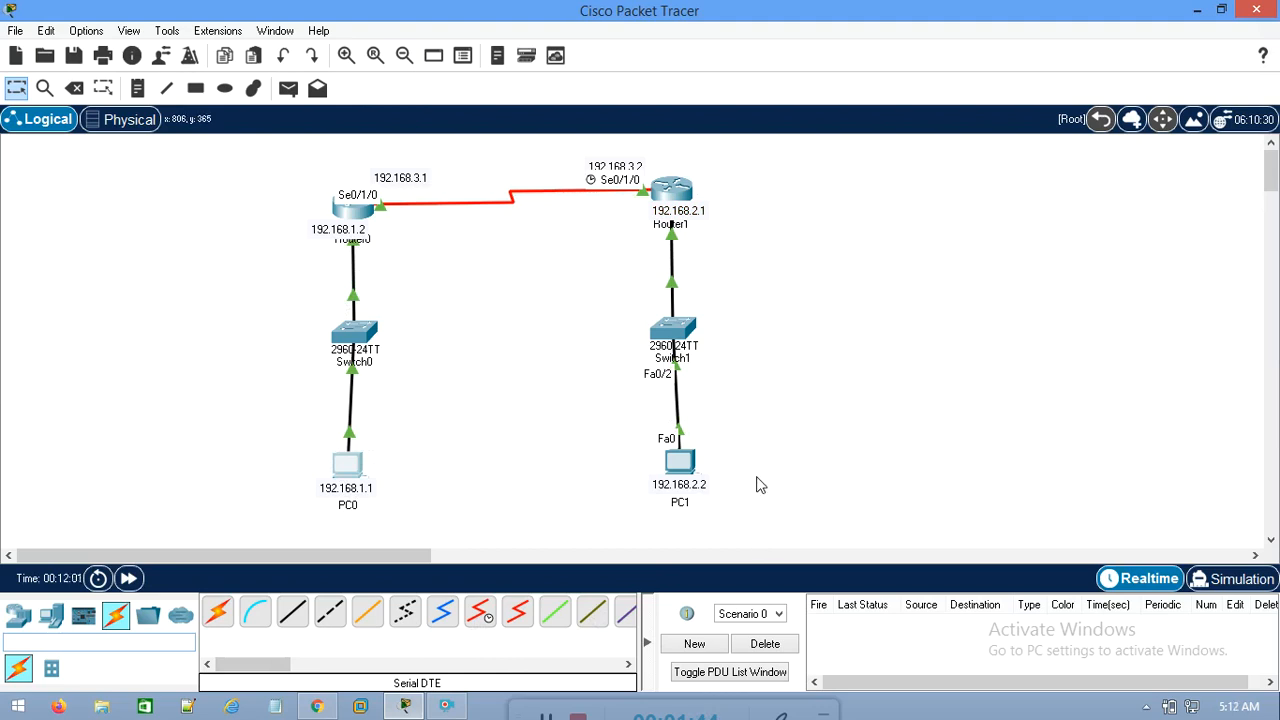
drag(816, 476, 600, 456)
drag(757, 209, 655, 244)
drag(374, 143, 627, 226)
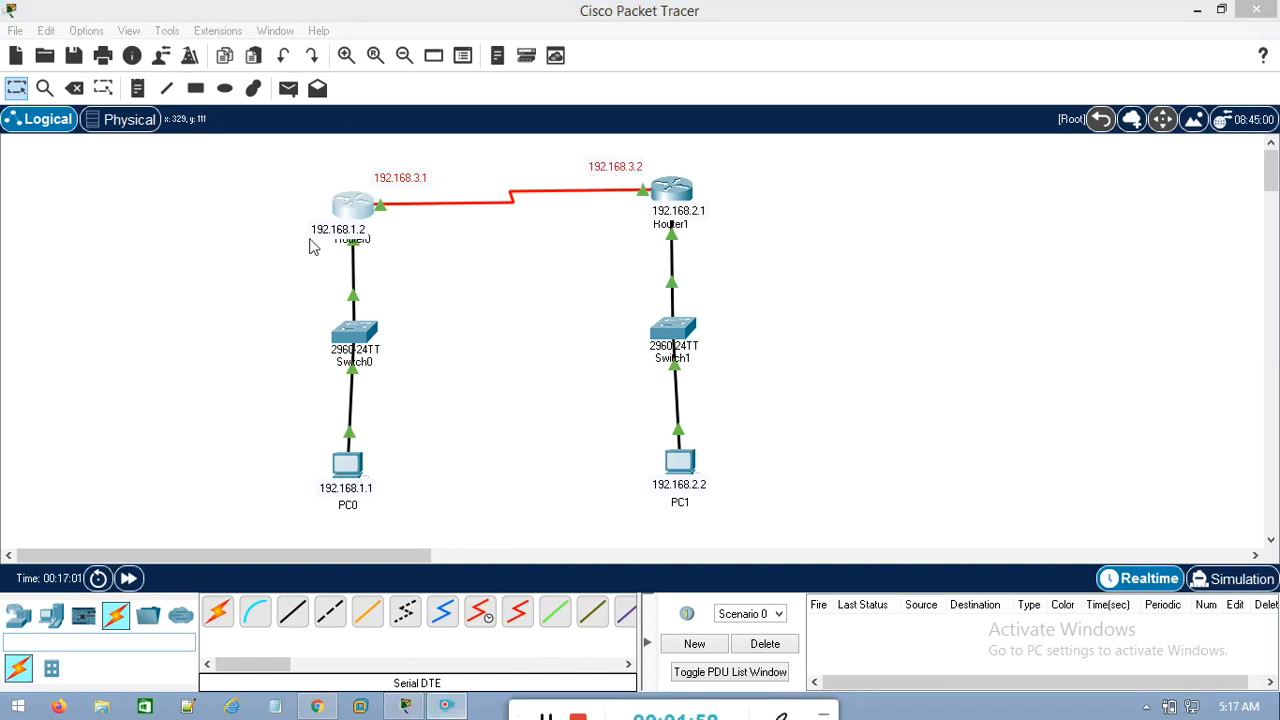
Test PC0's link to its gateway by pinging 192.168.1.2 from its command prompt, and close the PC0 window
click(350, 462)
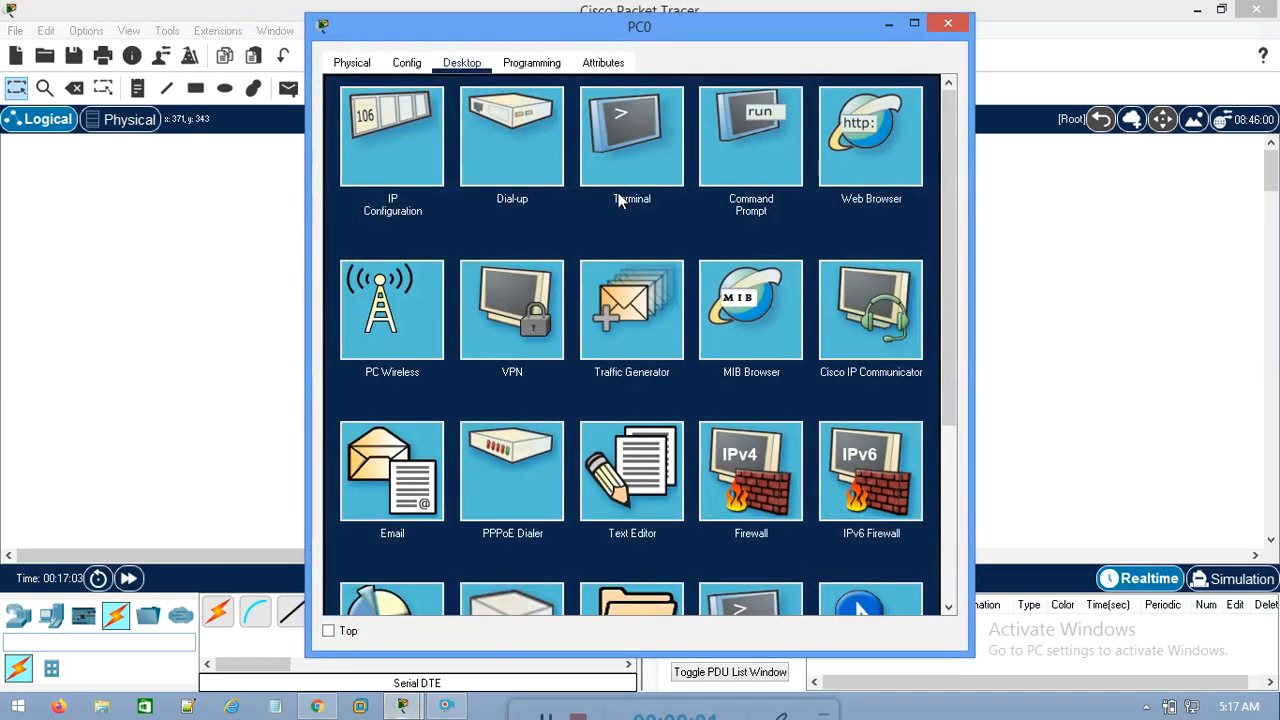
drag(699, 36, 730, 57)
click(778, 152)
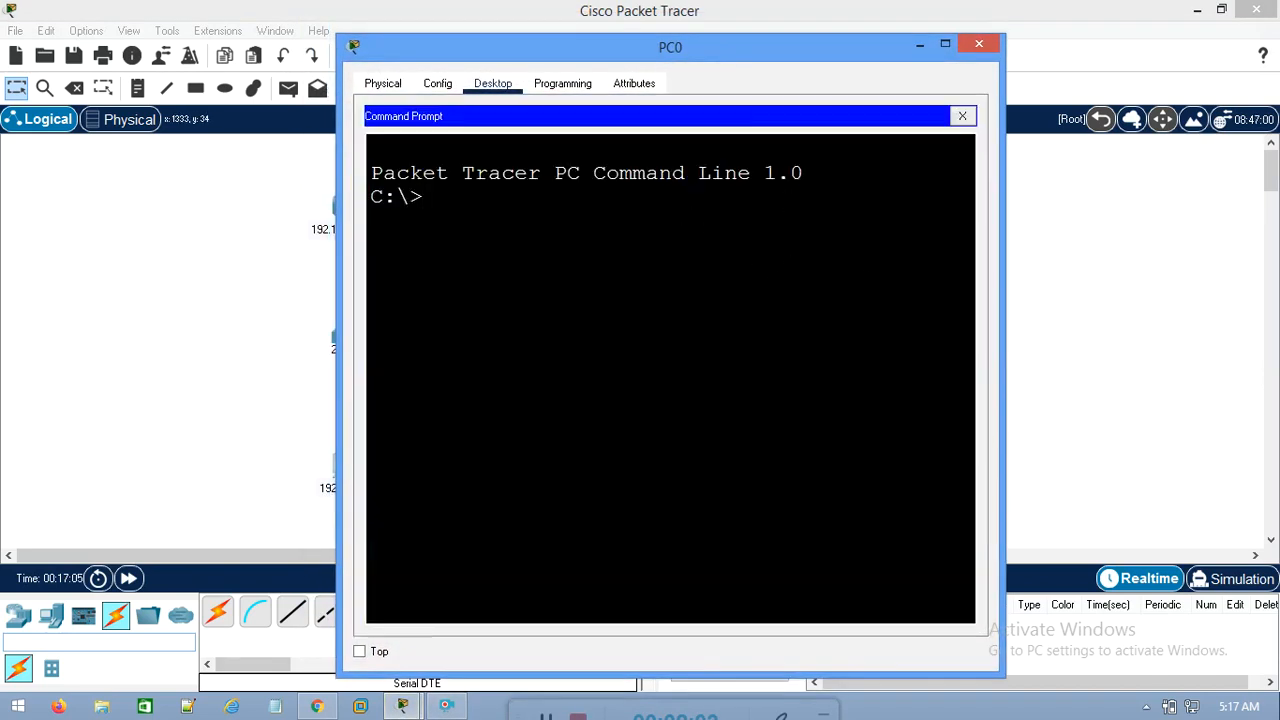
text(ping 192.168.1.2)
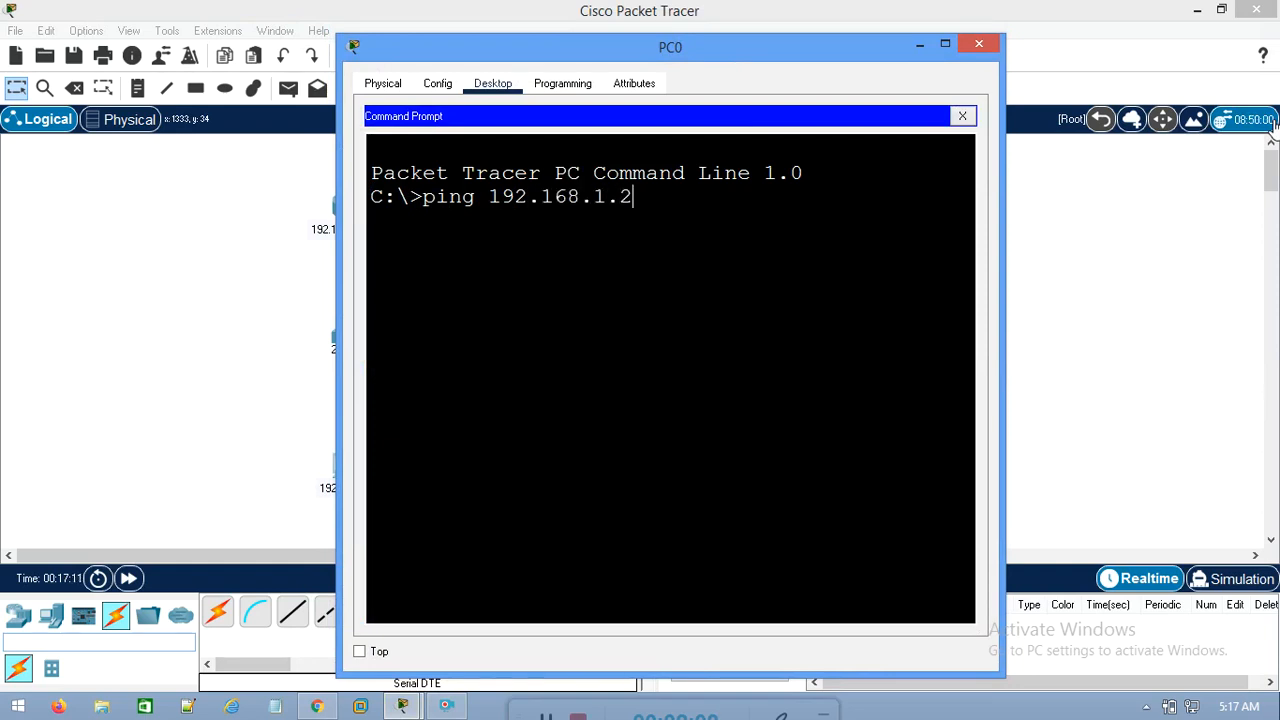
key(Return)
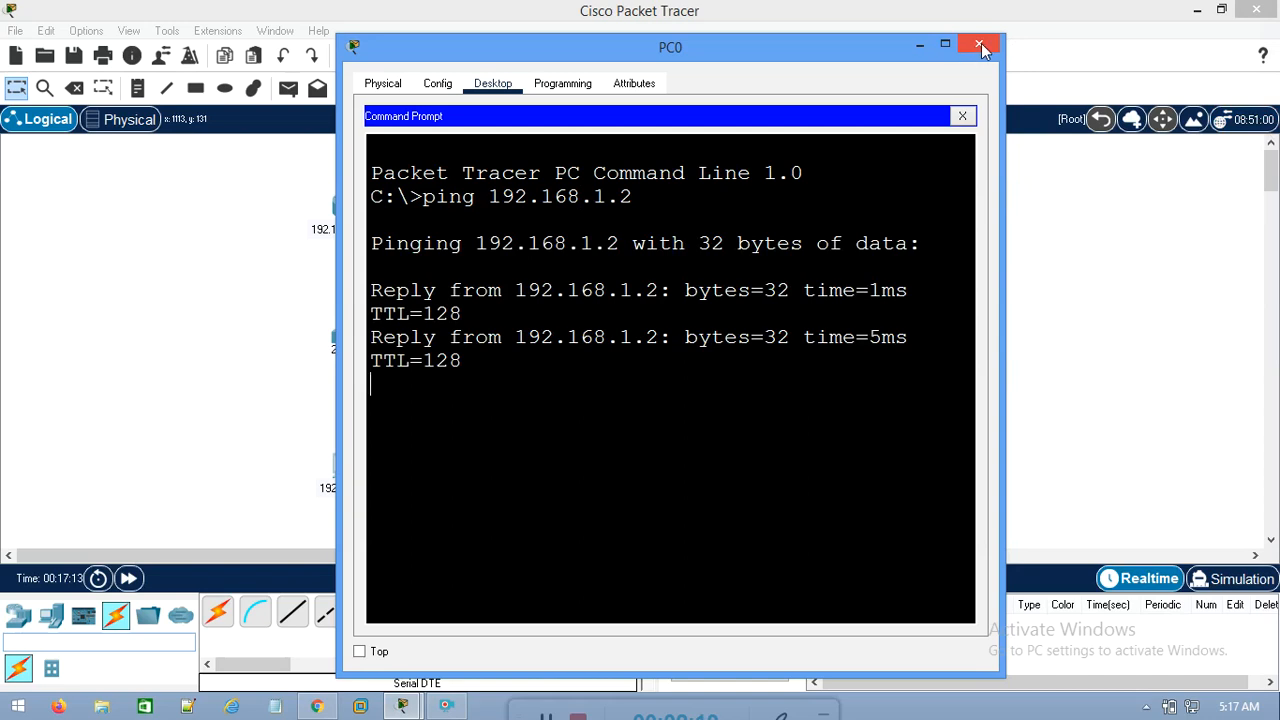
click(980, 47)
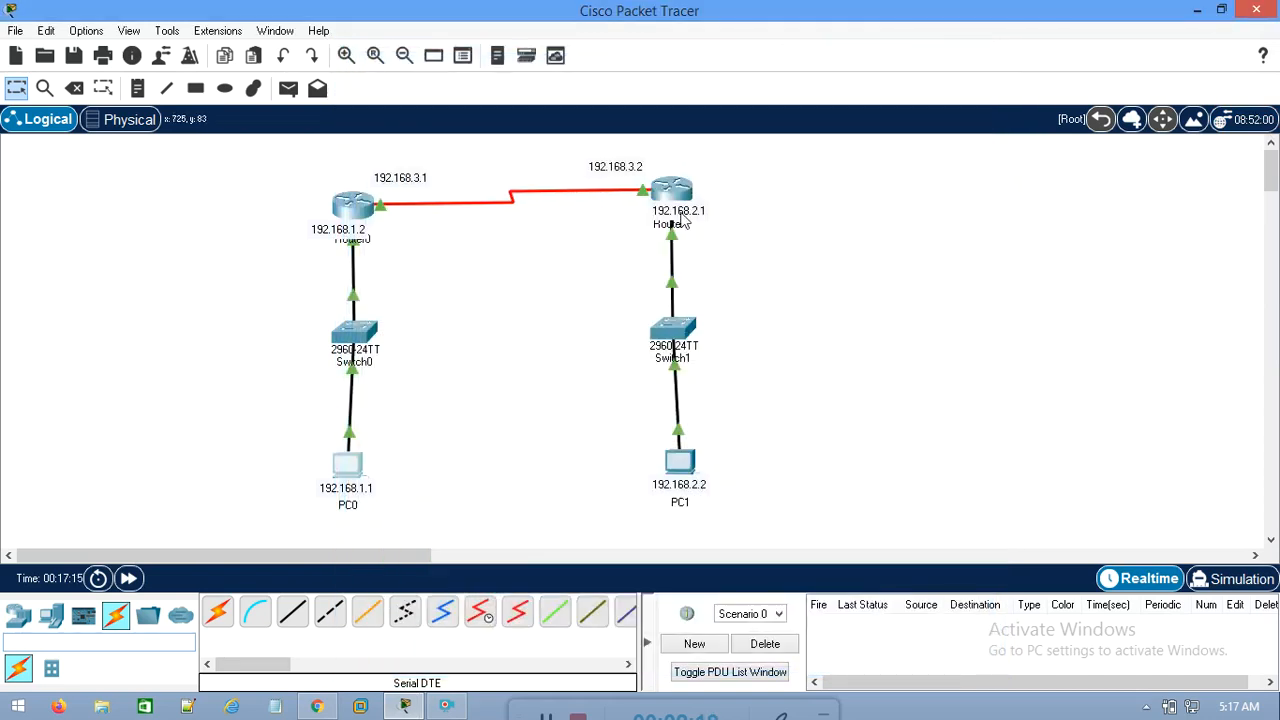
Ping 192.168.2.2 from PC1's command prompt and close the PC1 window
click(680, 462)
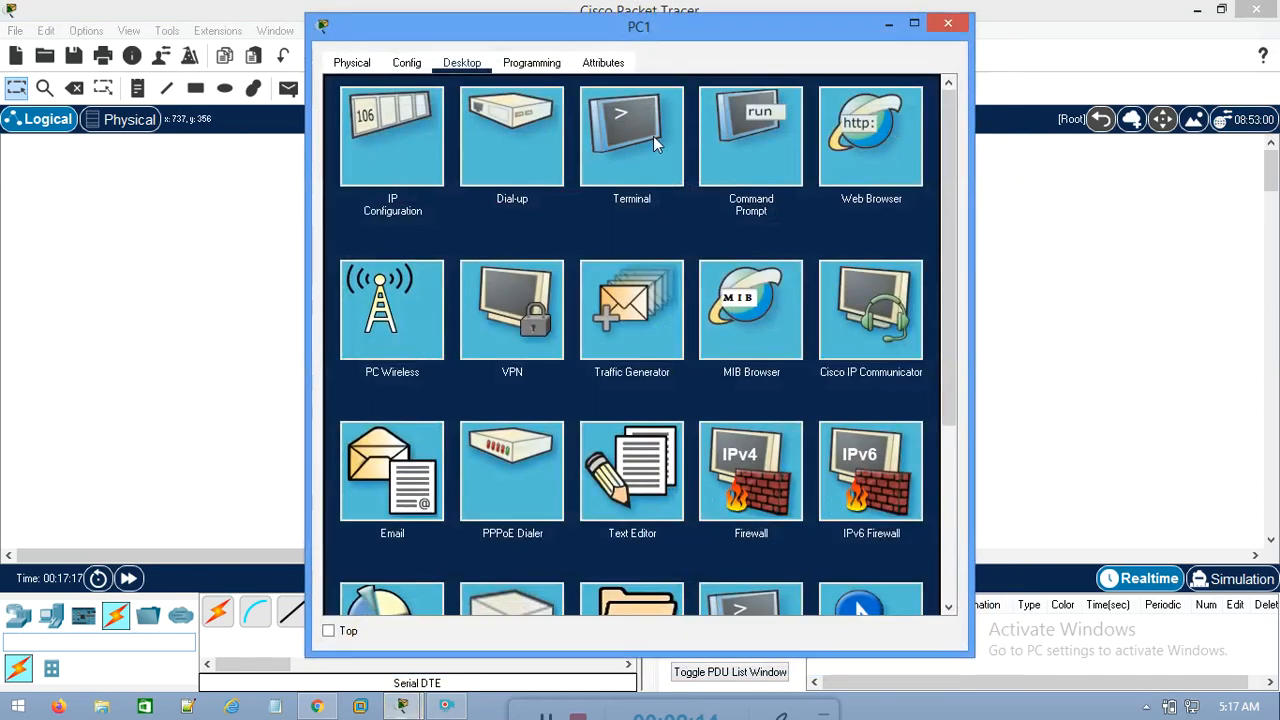
click(750, 140)
text(ping 192.168.2)
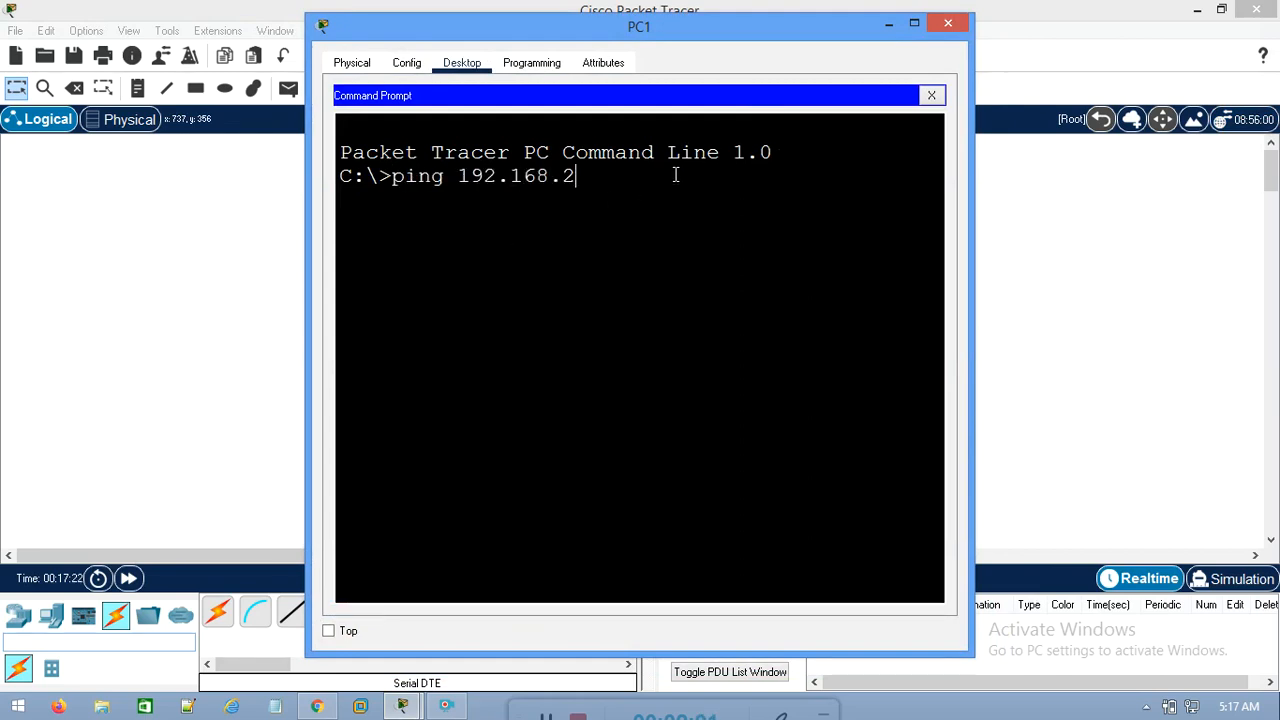
text(.2)
key(Return)
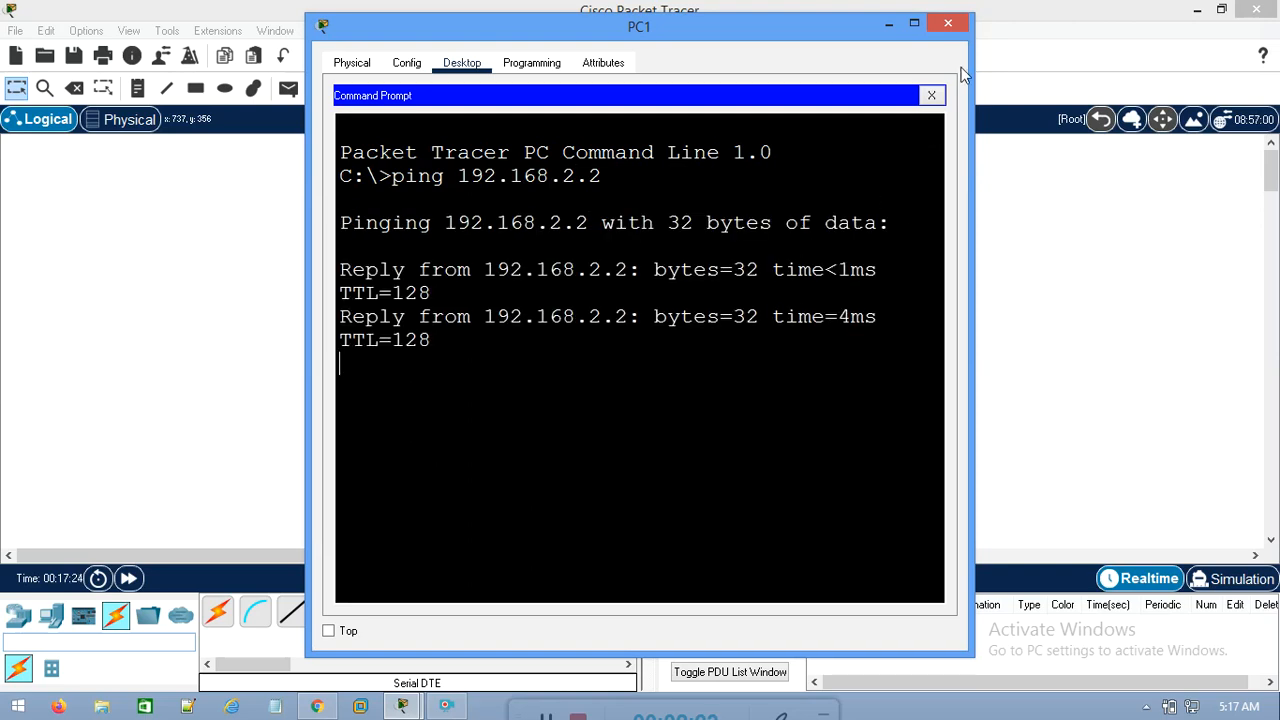
click(948, 22)
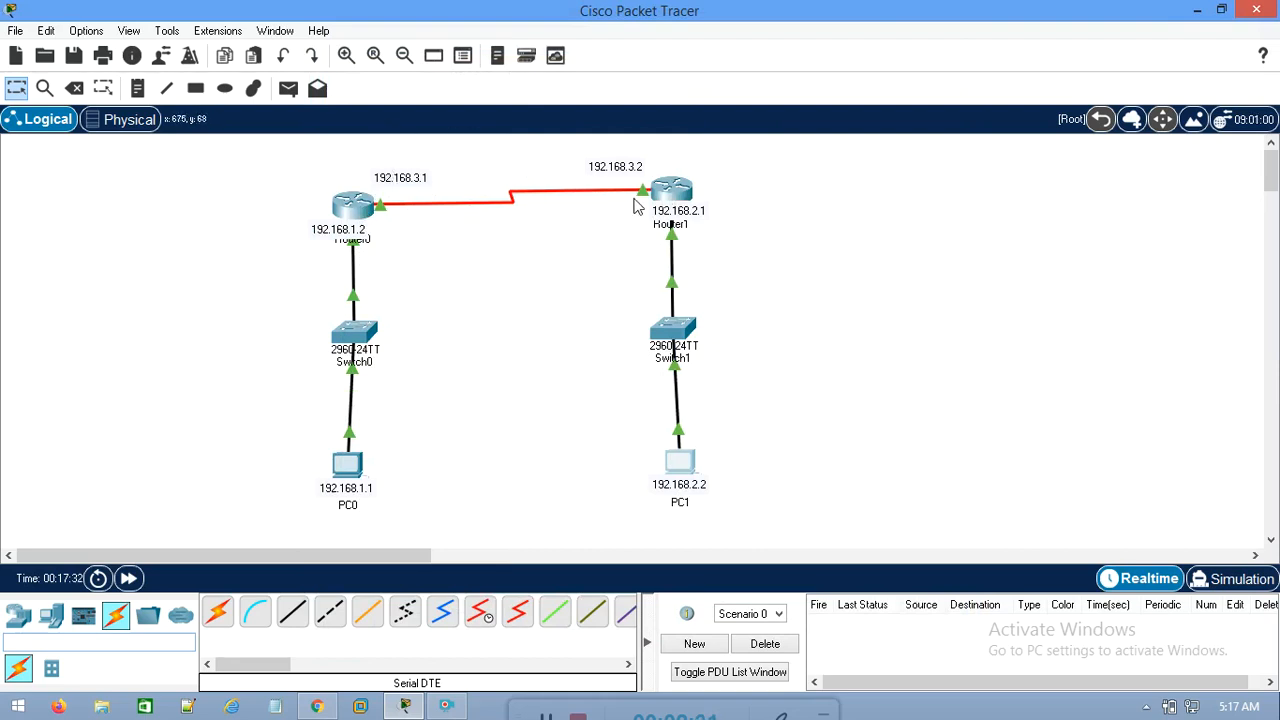
Test the serial link by pinging 192.168.3.2 from Router0's command line, and close the router window
click(350, 200)
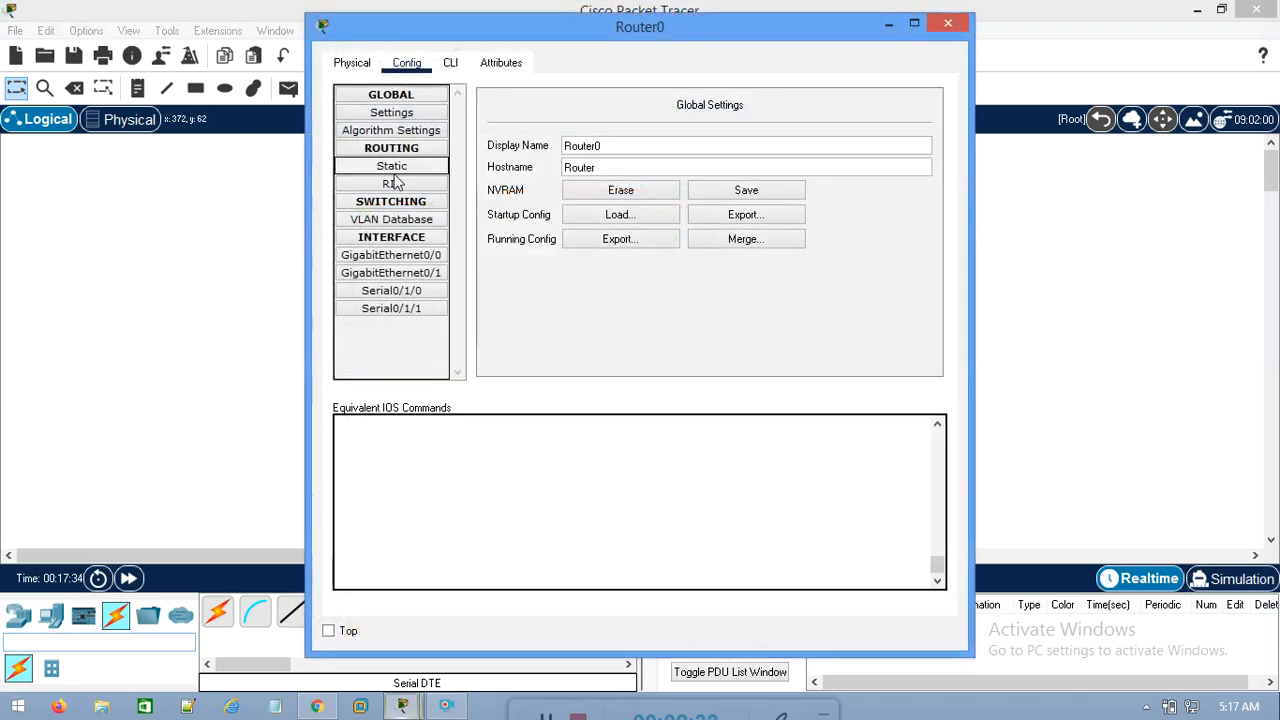
click(450, 63)
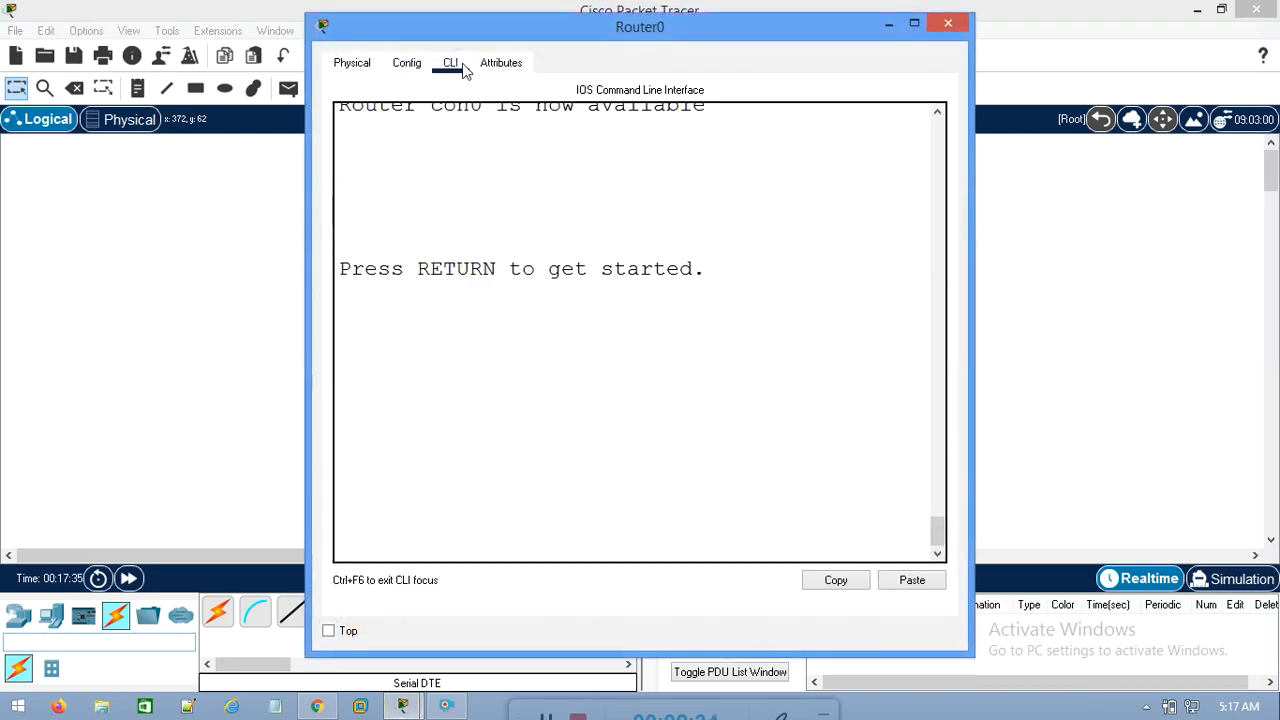
double_click(512, 27)
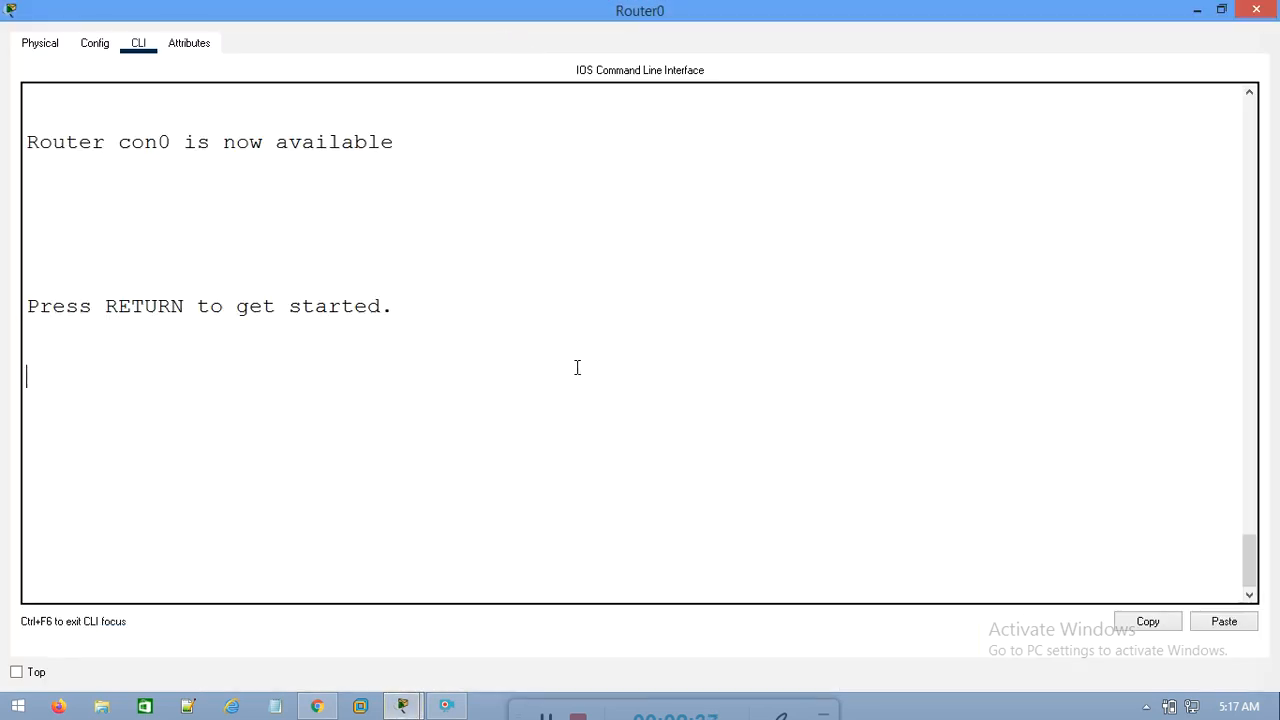
key(Return)
key(Return)
key(Return)
text(ping 192.168)
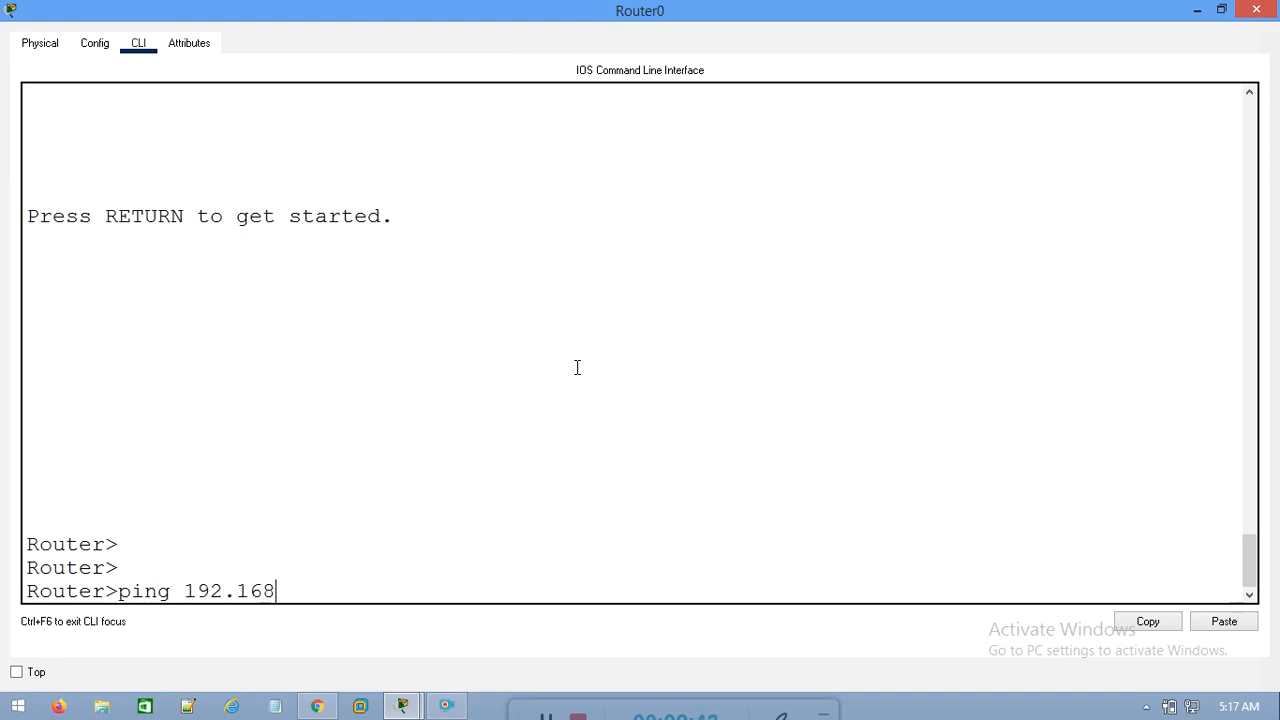
text(.3.2)
key(Return)
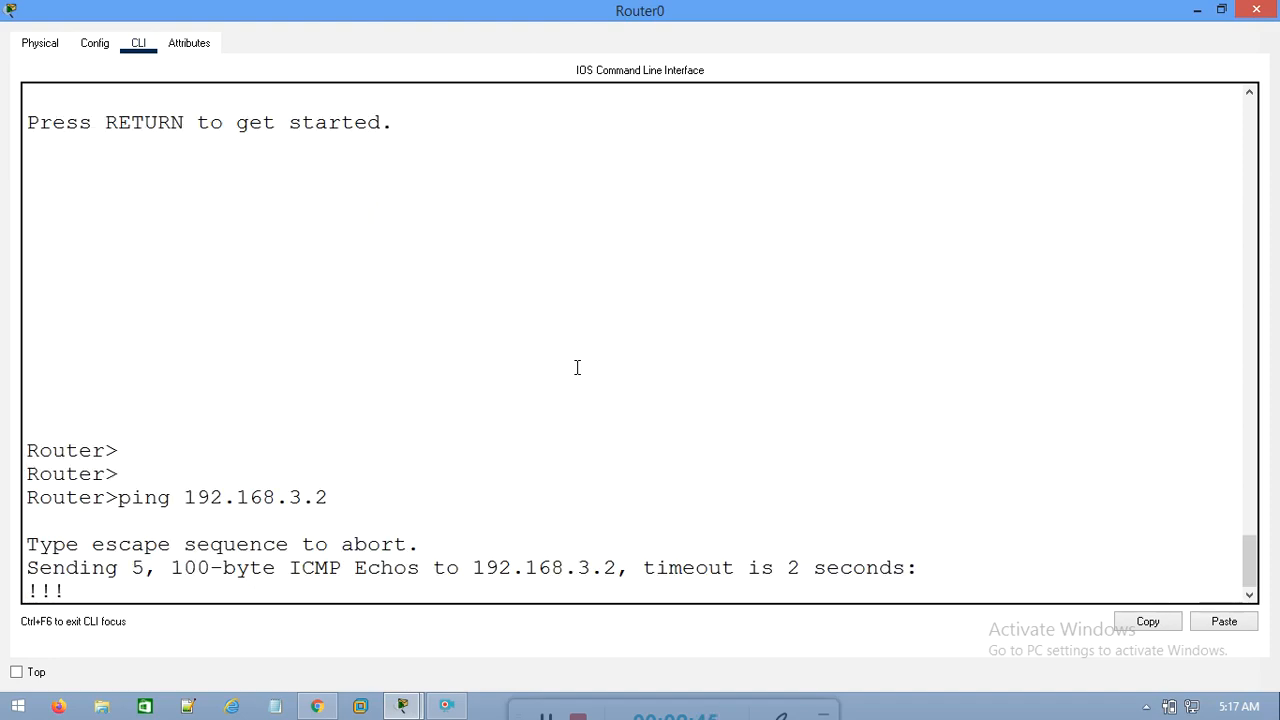
drag(960, 545, 511, 546)
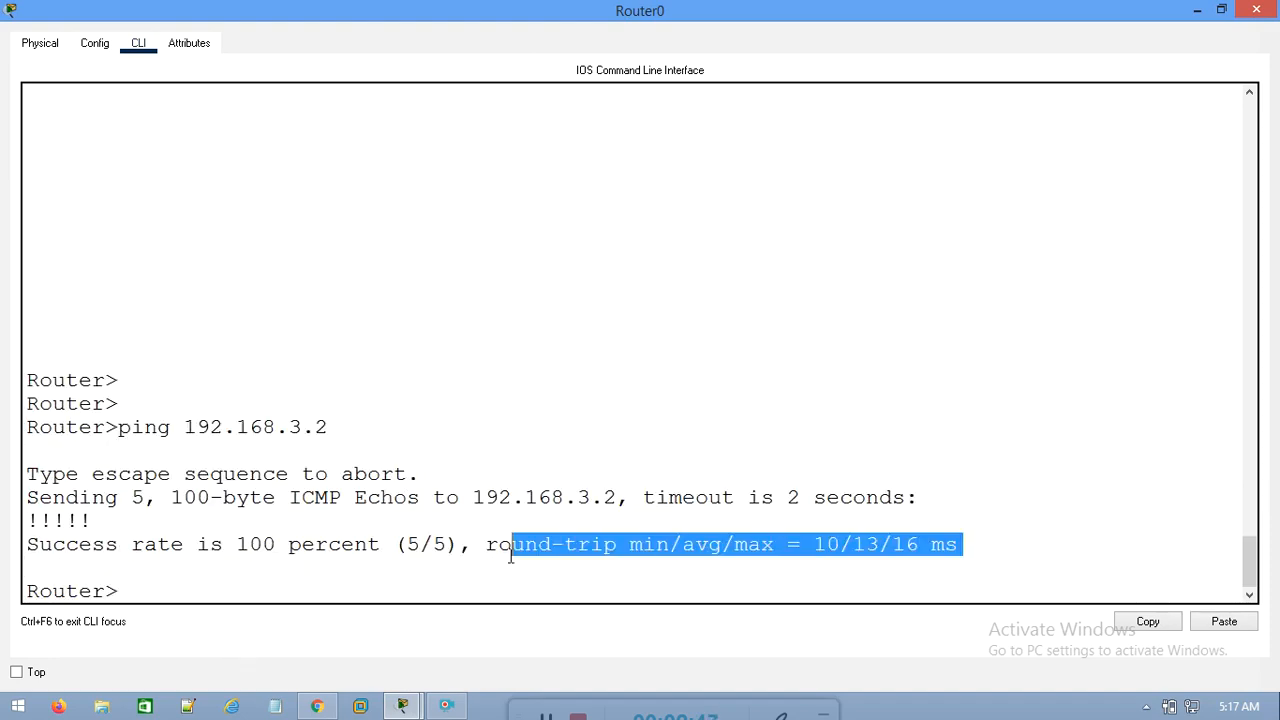
click(1256, 10)
drag(414, 418, 260, 497)
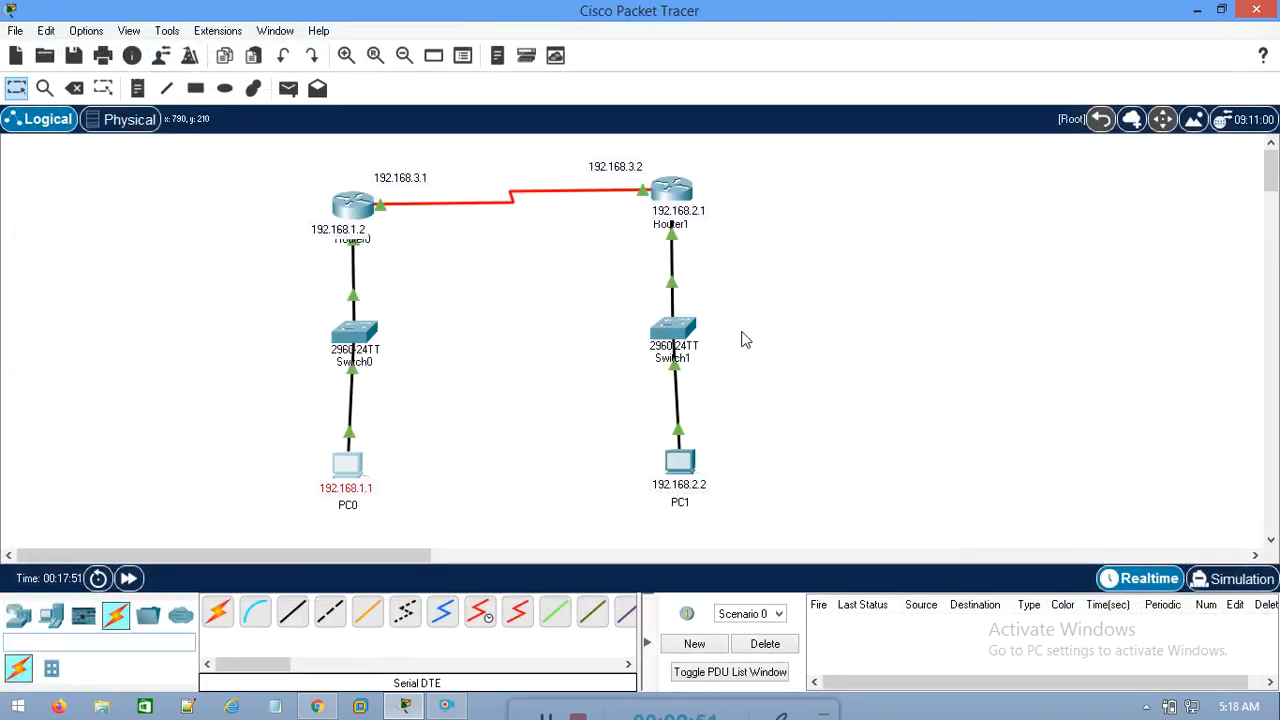
drag(789, 409, 530, 500)
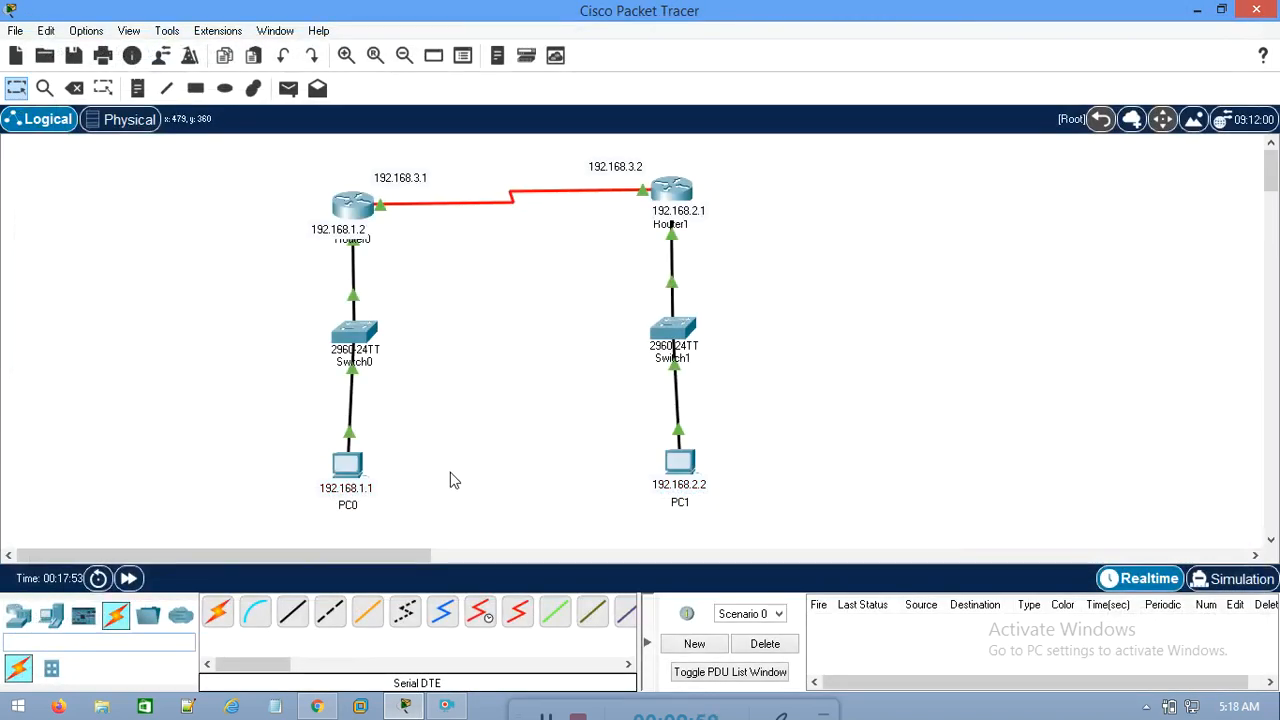
Test connectivity between the two LANs by pinging 192.168.2.2 from PC0's command prompt, and close the PC0 window
double_click(347, 463)
click(798, 150)
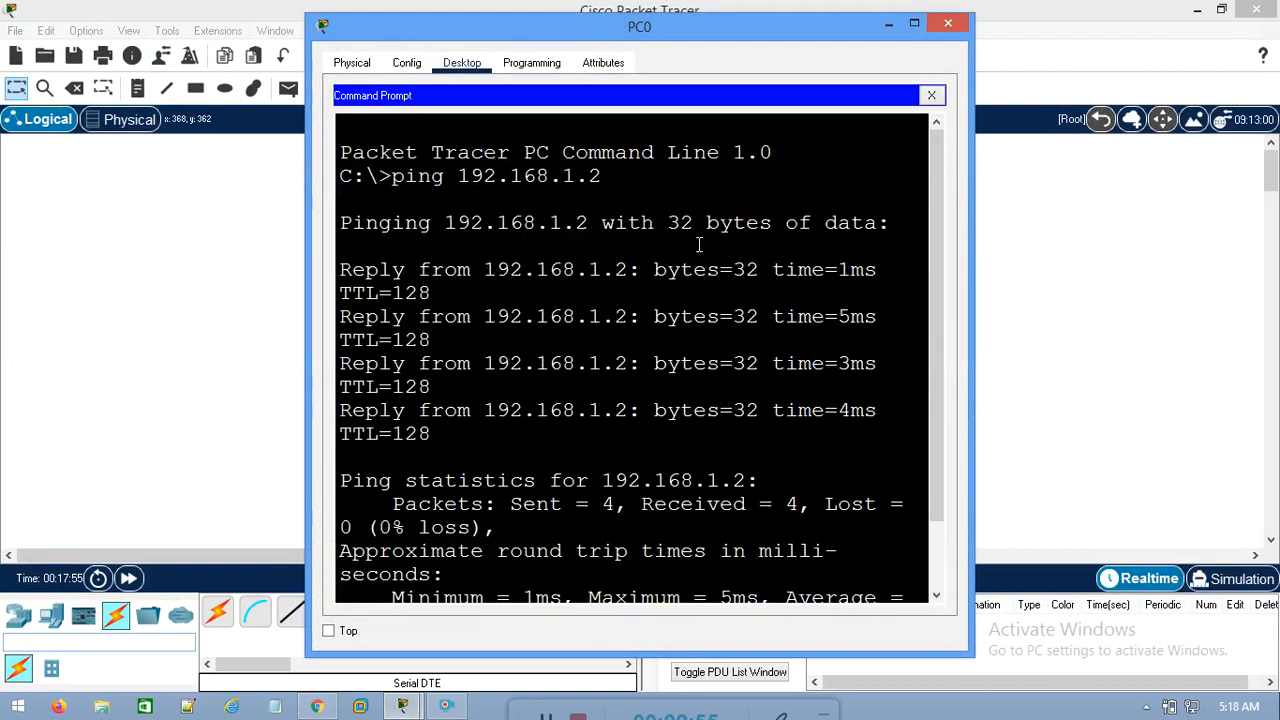
scroll(668, 506, down, 2)
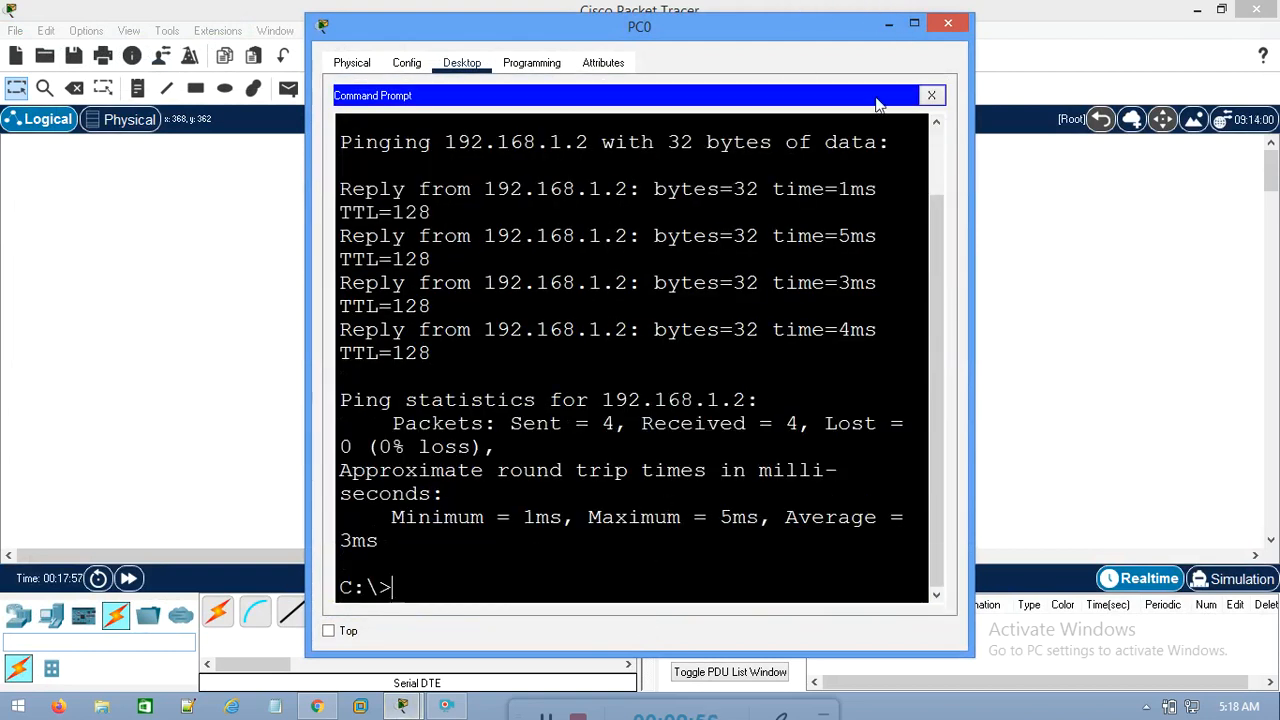
key(Up)
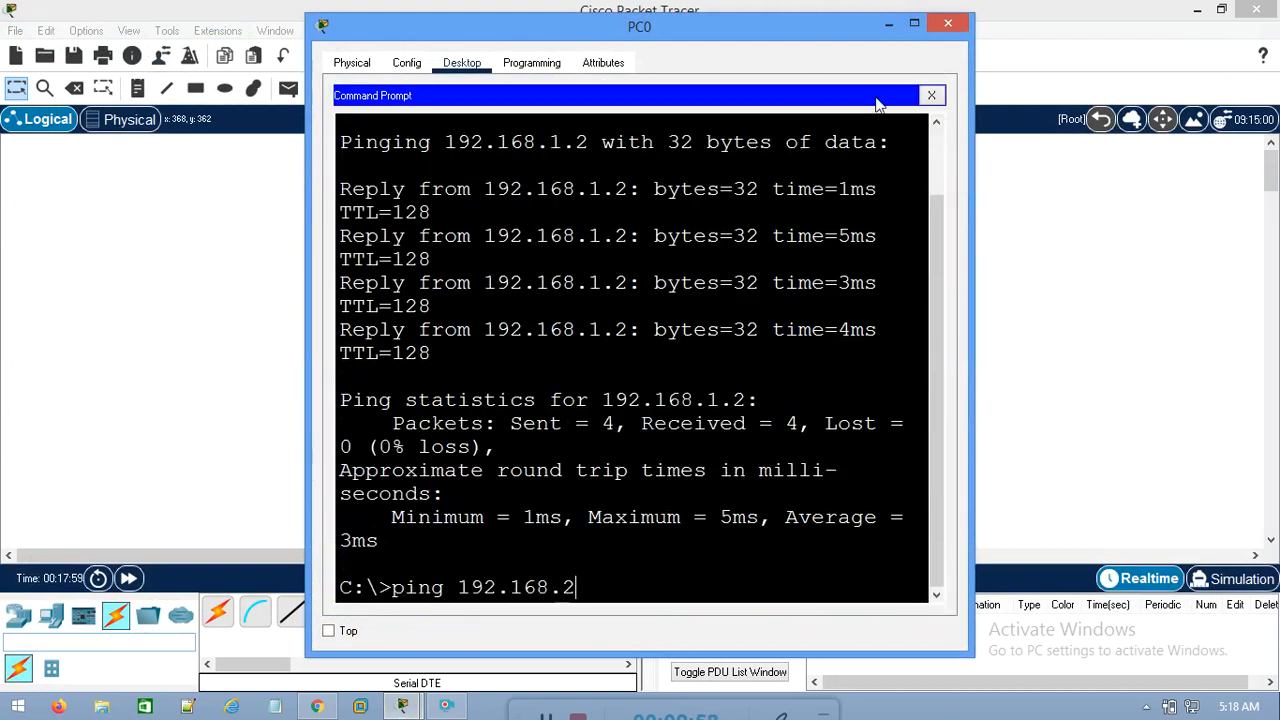
key(Return)
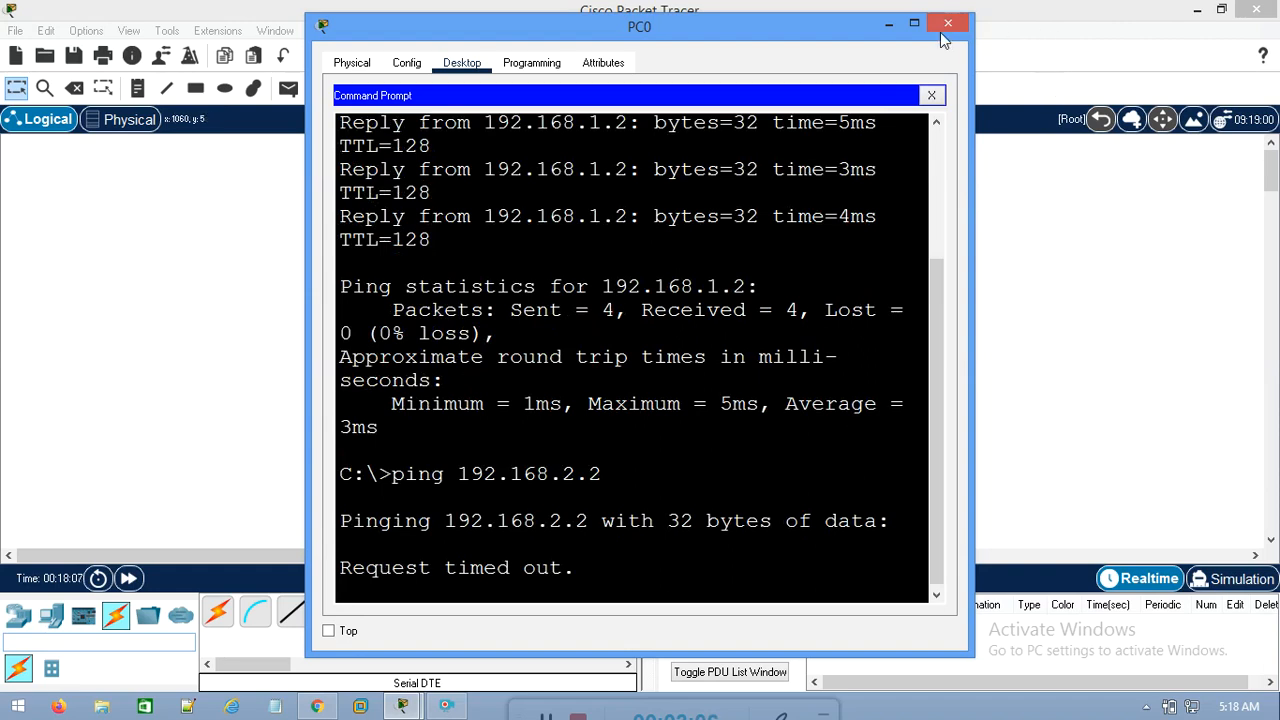
drag(829, 29, 1155, 33)
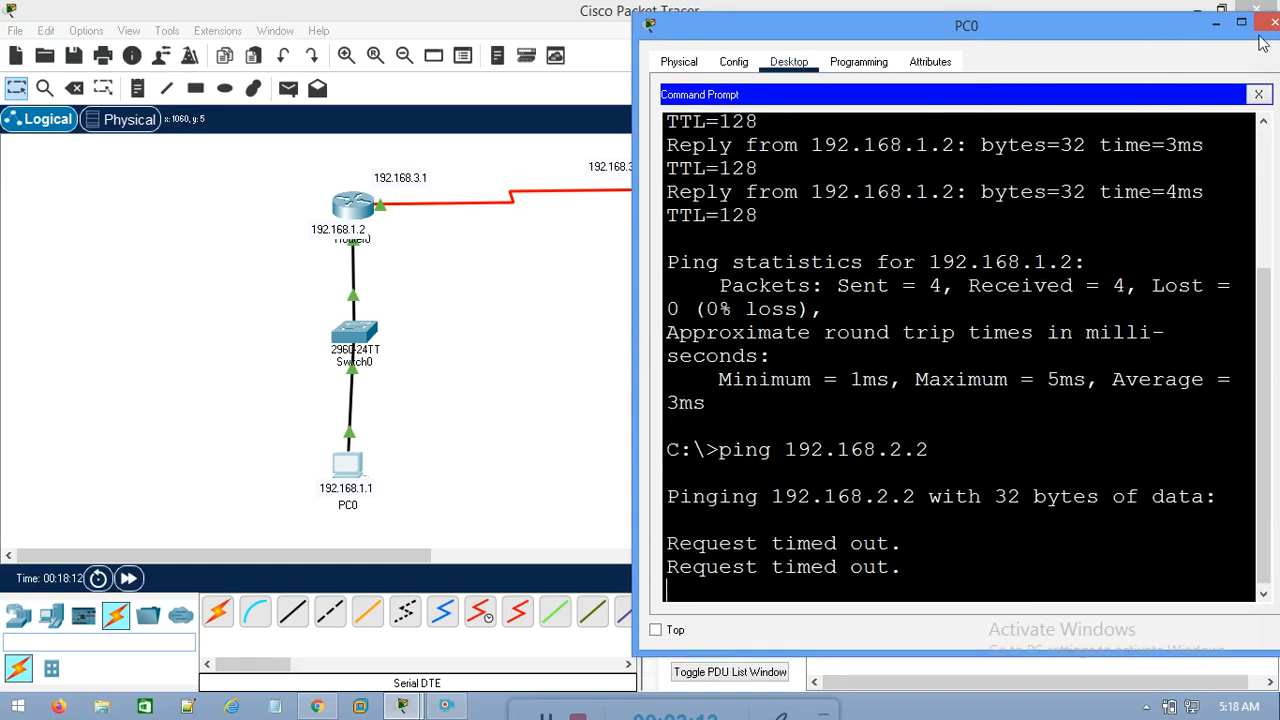
drag(1155, 33, 1000, 35)
click(1118, 21)
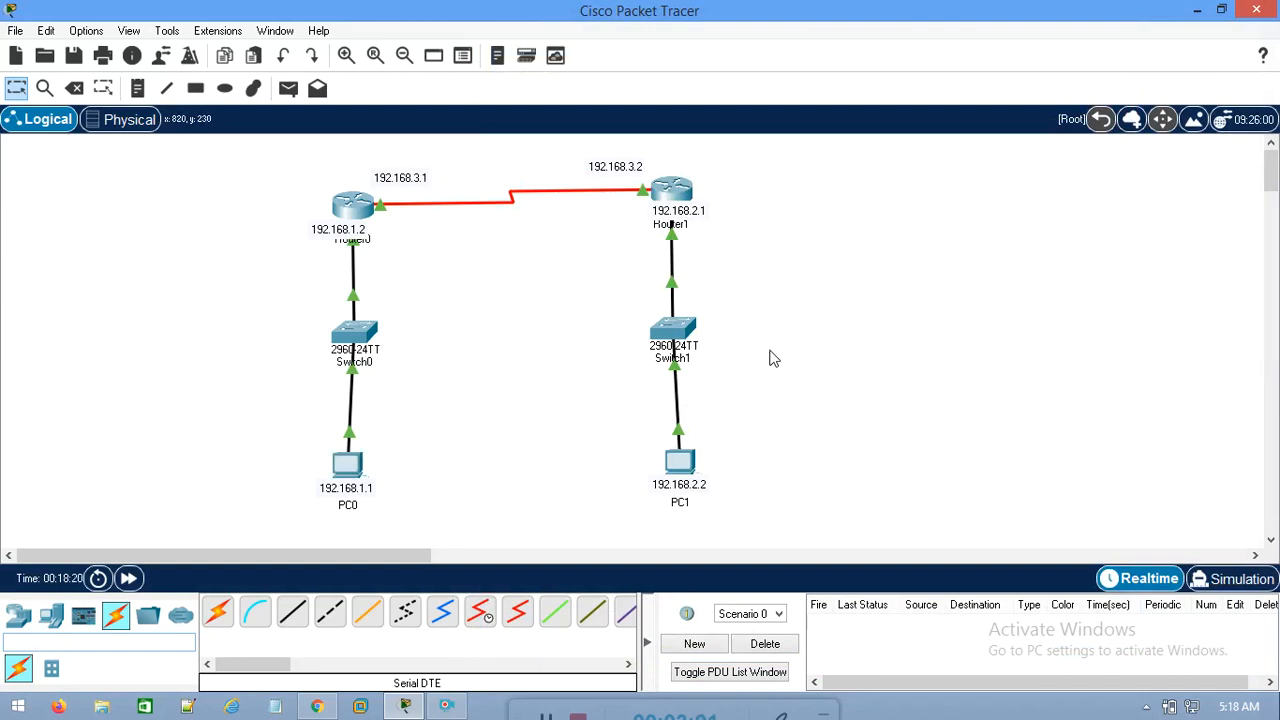
drag(726, 240, 630, 508)
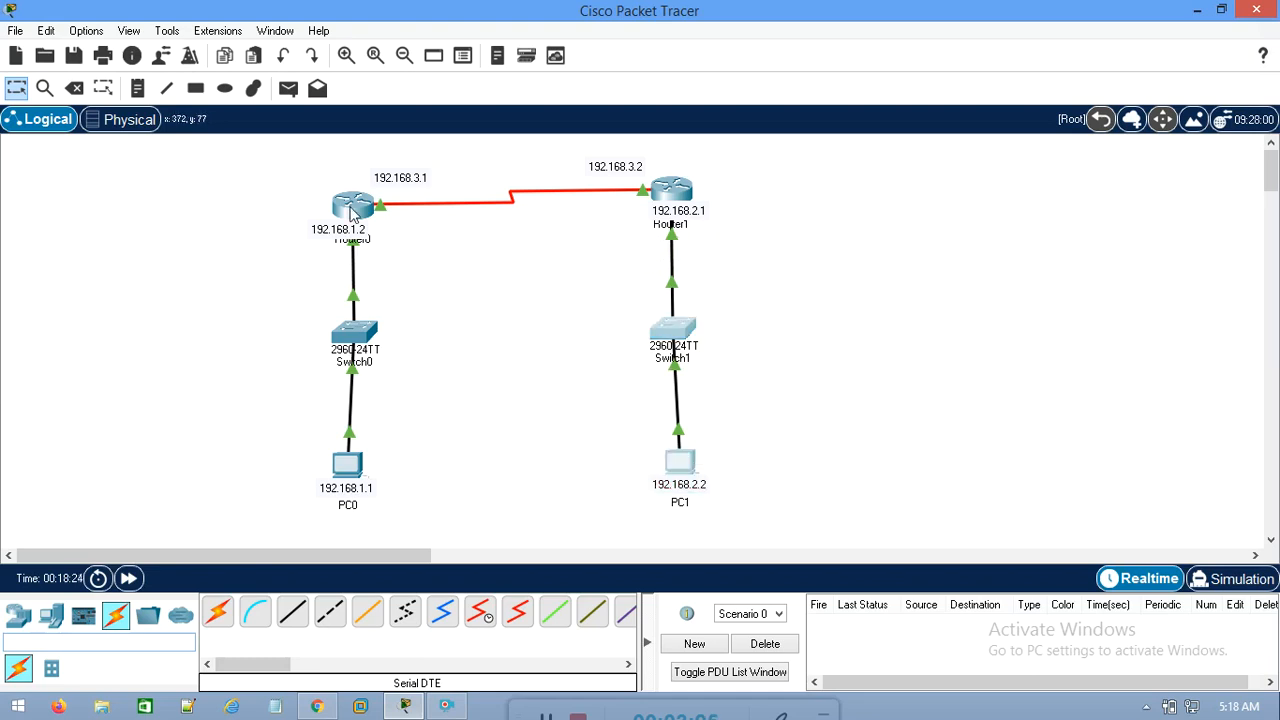
mouse_move(352, 215)
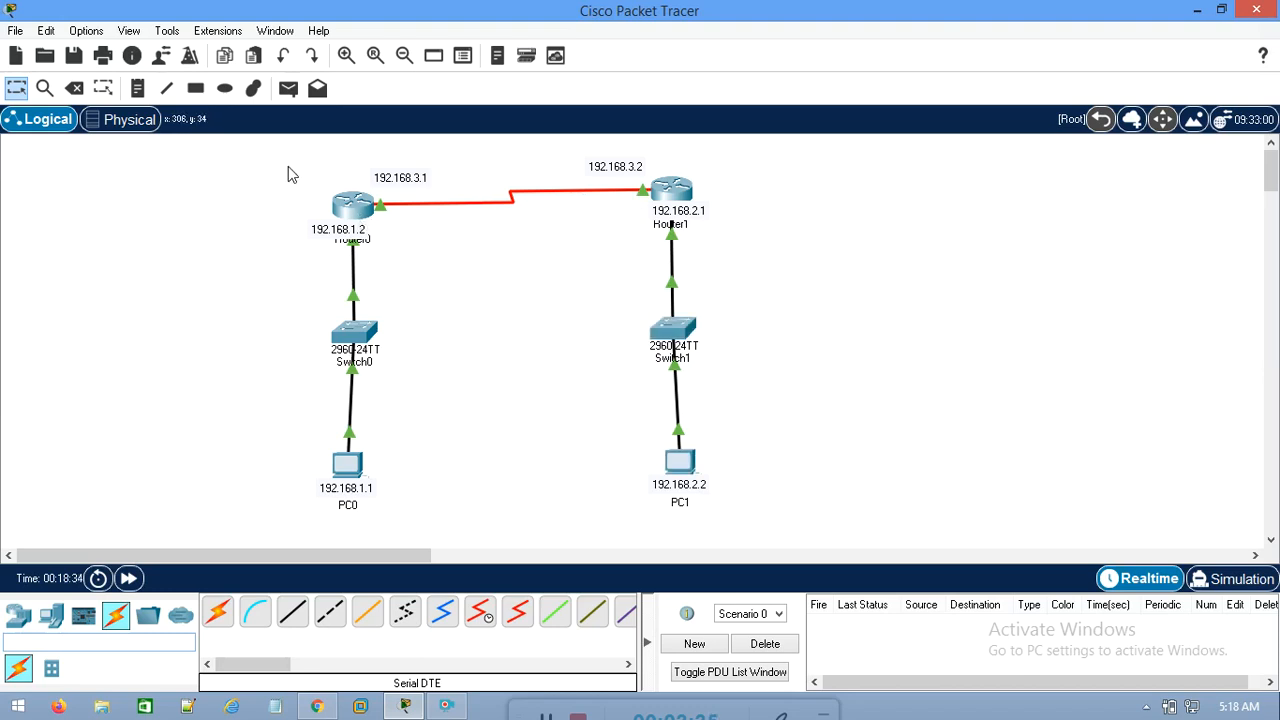
drag(449, 325, 325, 496)
drag(272, 158, 380, 266)
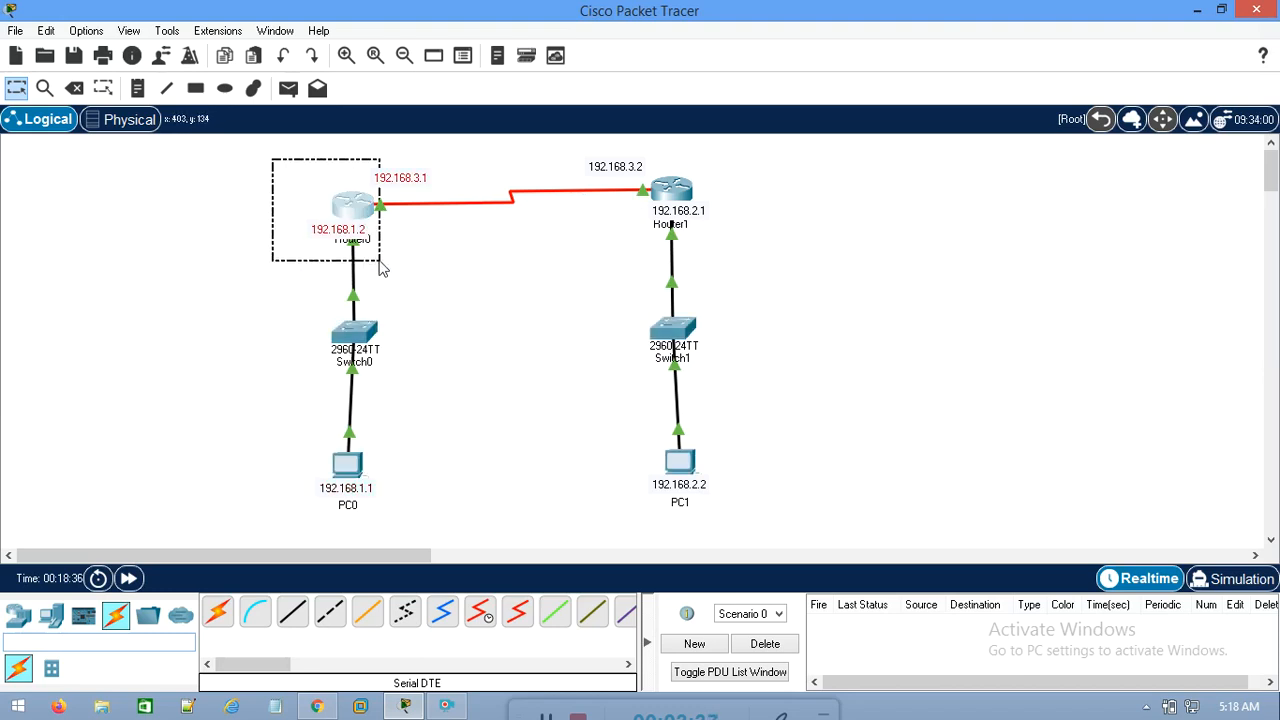
drag(740, 265, 580, 548)
drag(746, 145, 616, 250)
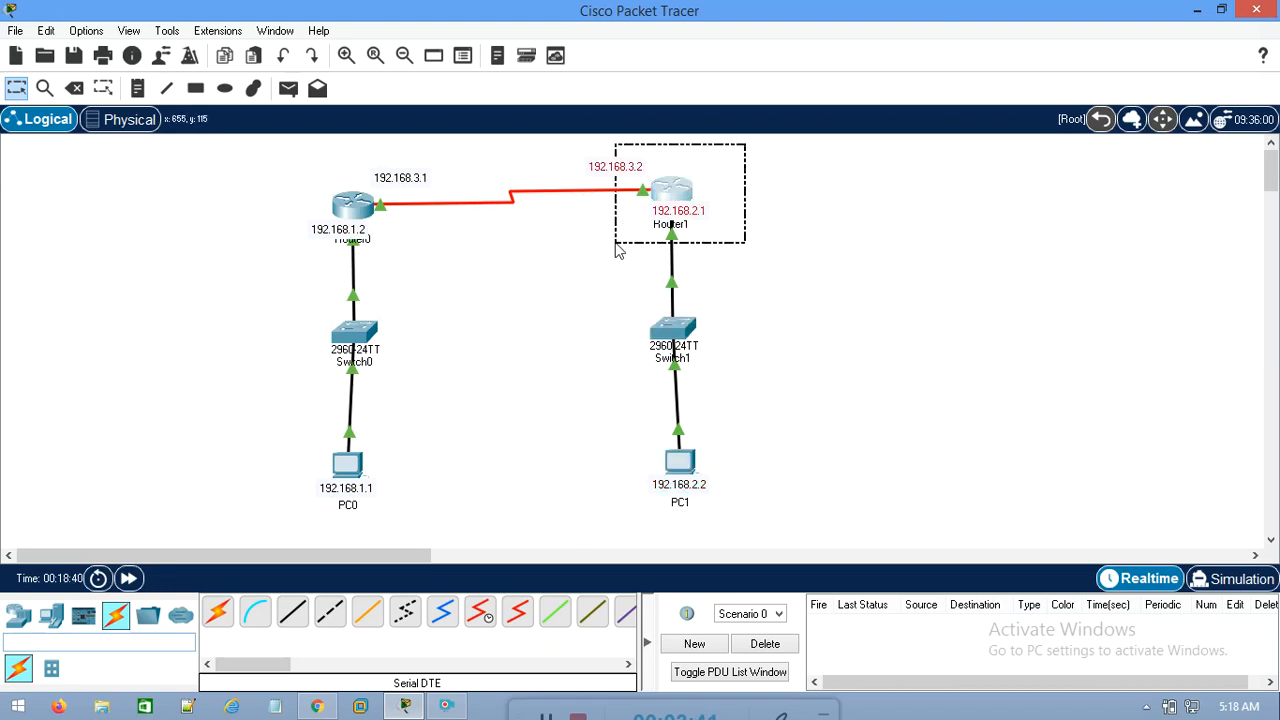
click(566, 326)
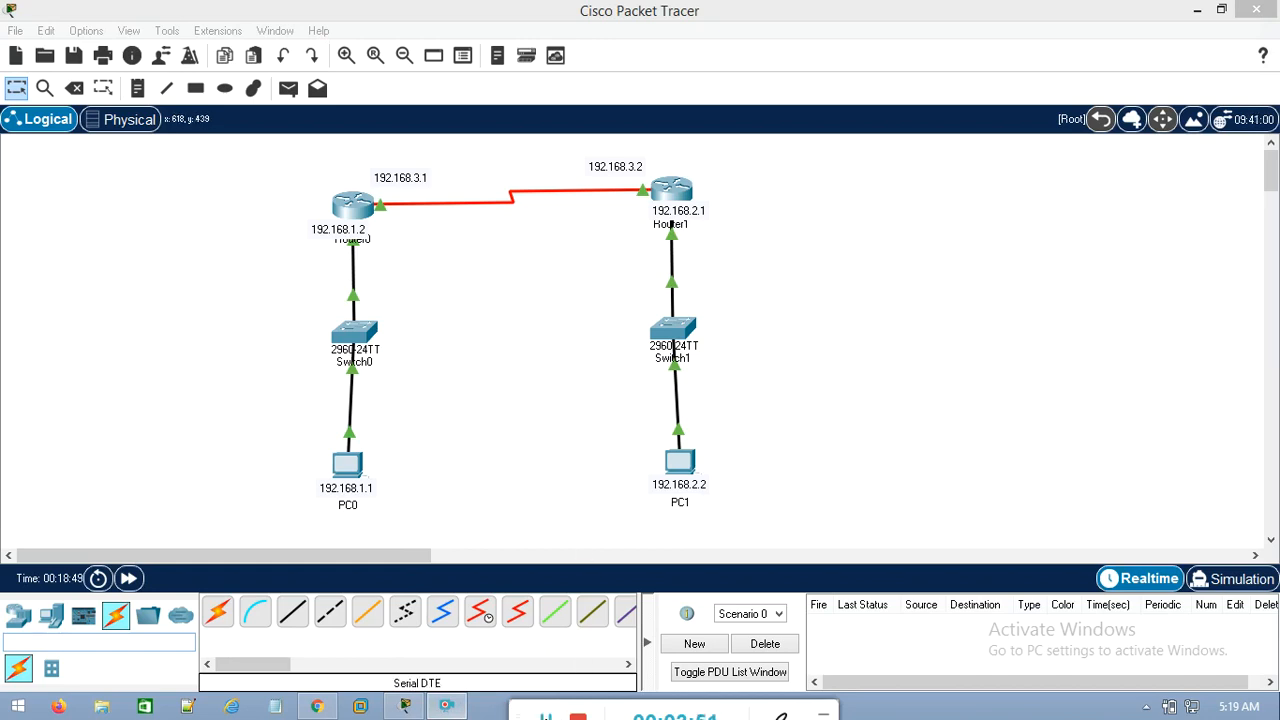
drag(275, 153, 717, 259)
drag(402, 312, 243, 485)
drag(623, 291, 817, 512)
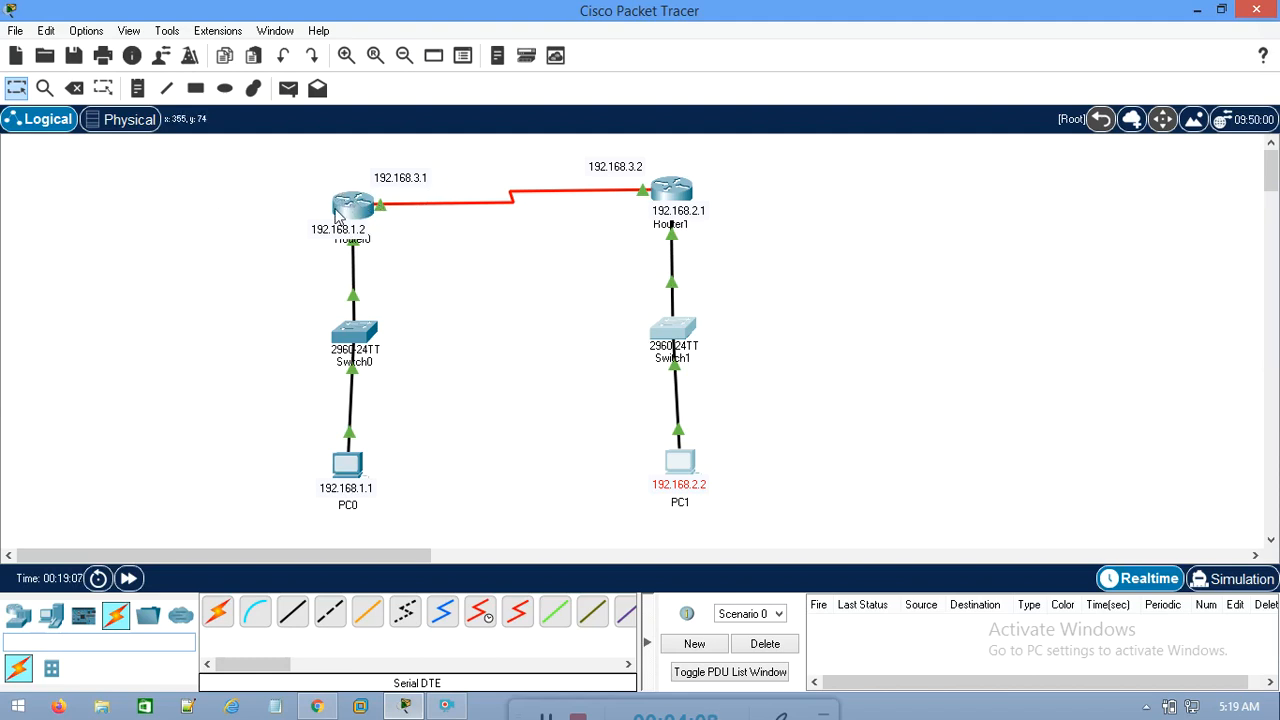
mouse_move(353, 215)
drag(744, 251, 611, 509)
click(737, 240)
drag(737, 240, 625, 488)
click(663, 277)
drag(742, 245, 620, 500)
drag(778, 136, 600, 234)
click(544, 326)
drag(474, 273, 150, 518)
drag(788, 283, 560, 538)
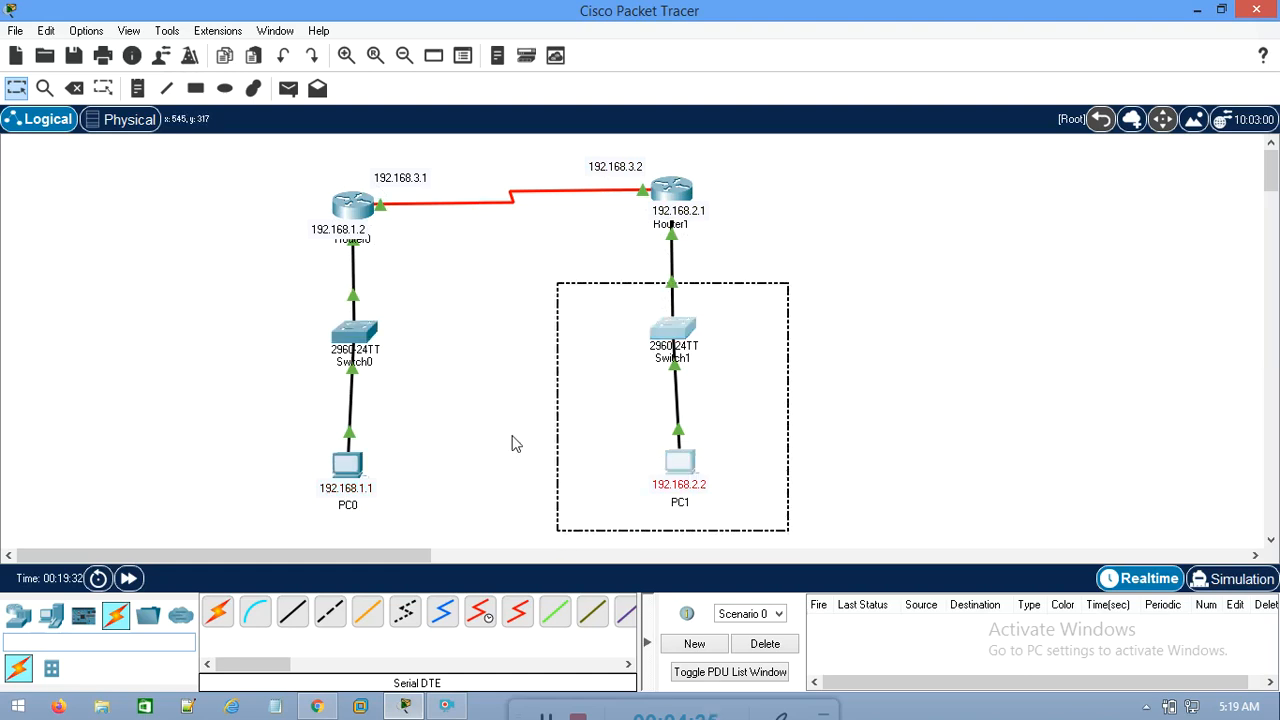
Examine the topology's path from PC0 through Router0 towards PC1, including the addresses of each device
click(516, 441)
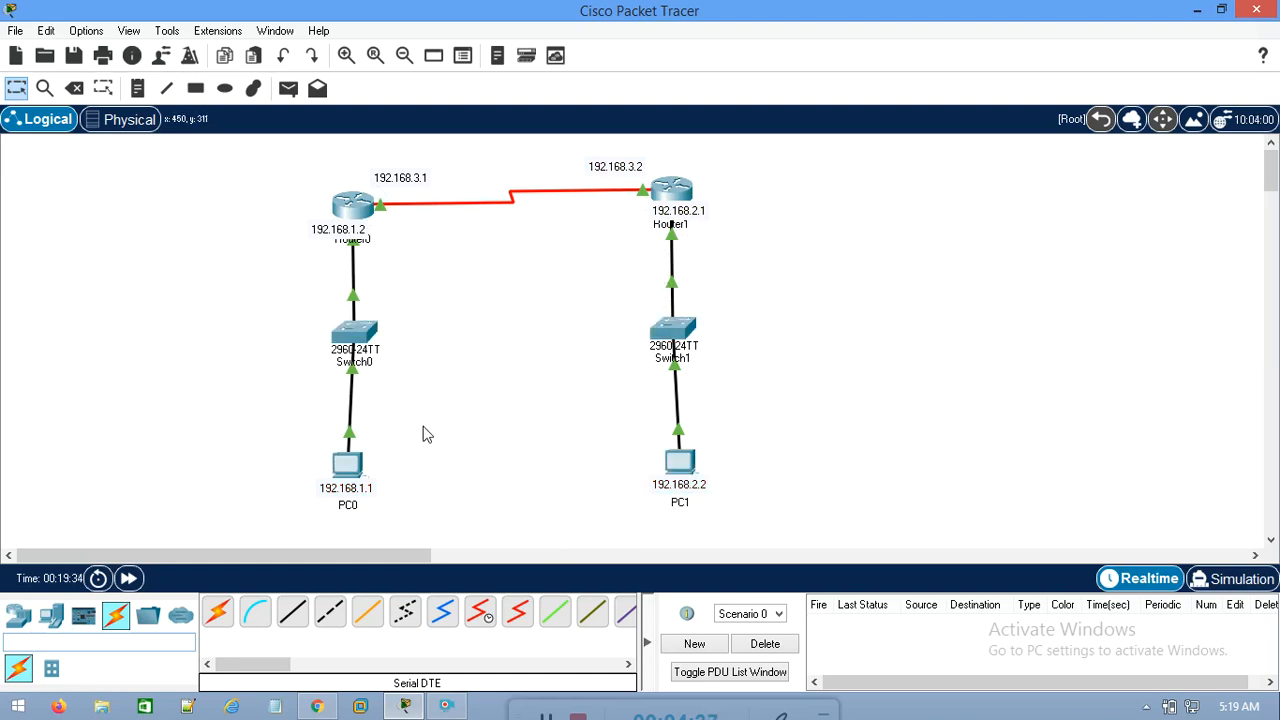
drag(426, 426, 150, 556)
drag(742, 410, 531, 497)
click(457, 408)
drag(463, 386, 268, 490)
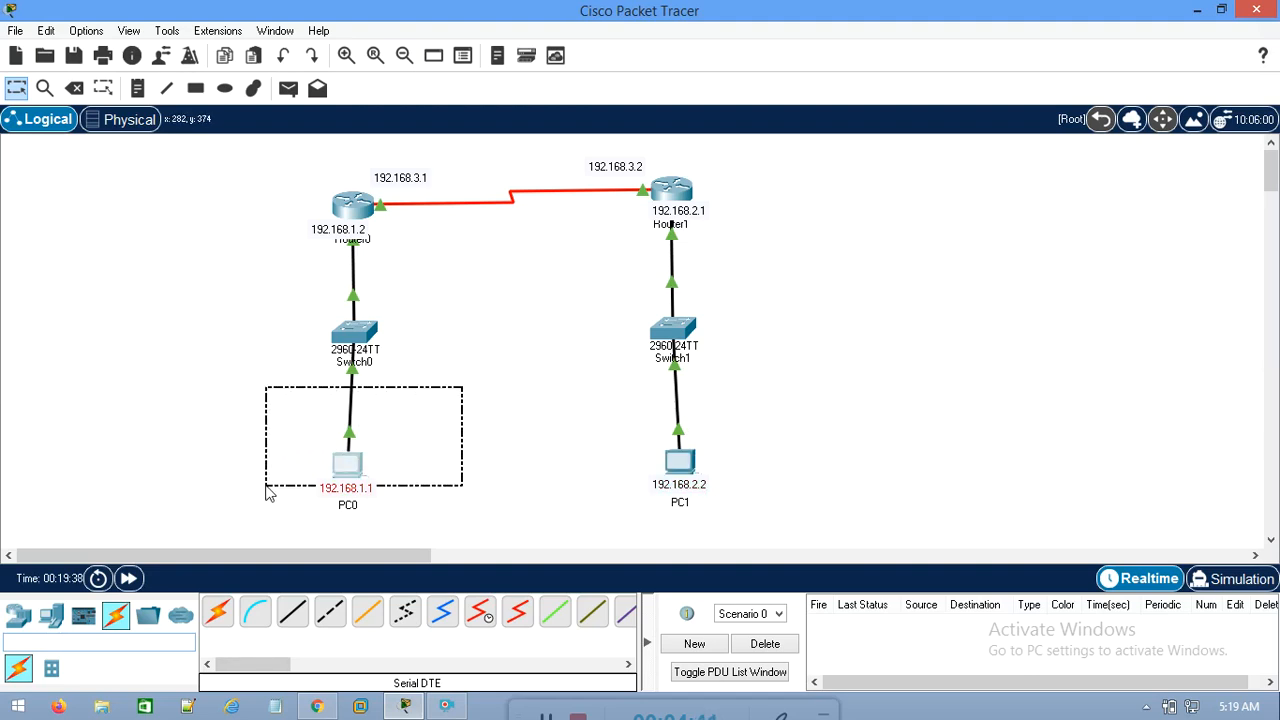
drag(268, 490, 268, 490)
drag(265, 157, 477, 251)
drag(443, 370, 263, 516)
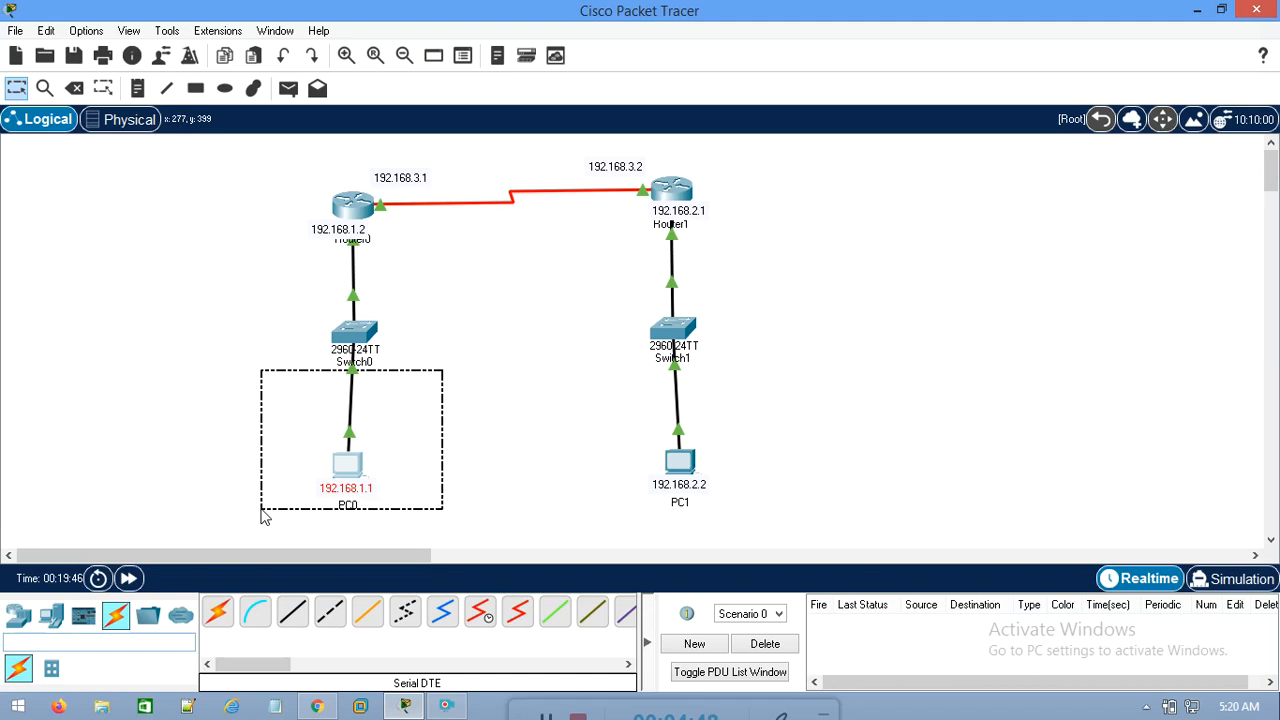
drag(269, 495, 269, 495)
drag(429, 409, 277, 517)
drag(410, 408, 272, 516)
mouse_move(349, 449)
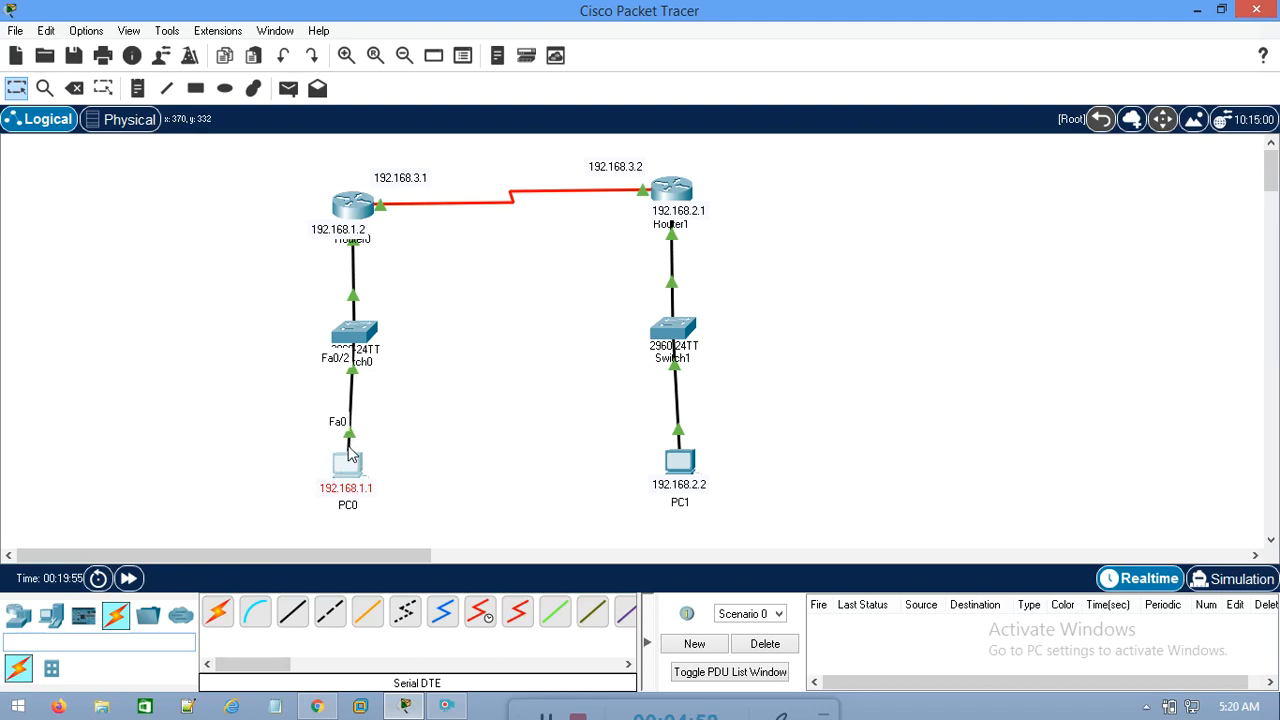
drag(457, 386, 253, 488)
drag(276, 153, 445, 303)
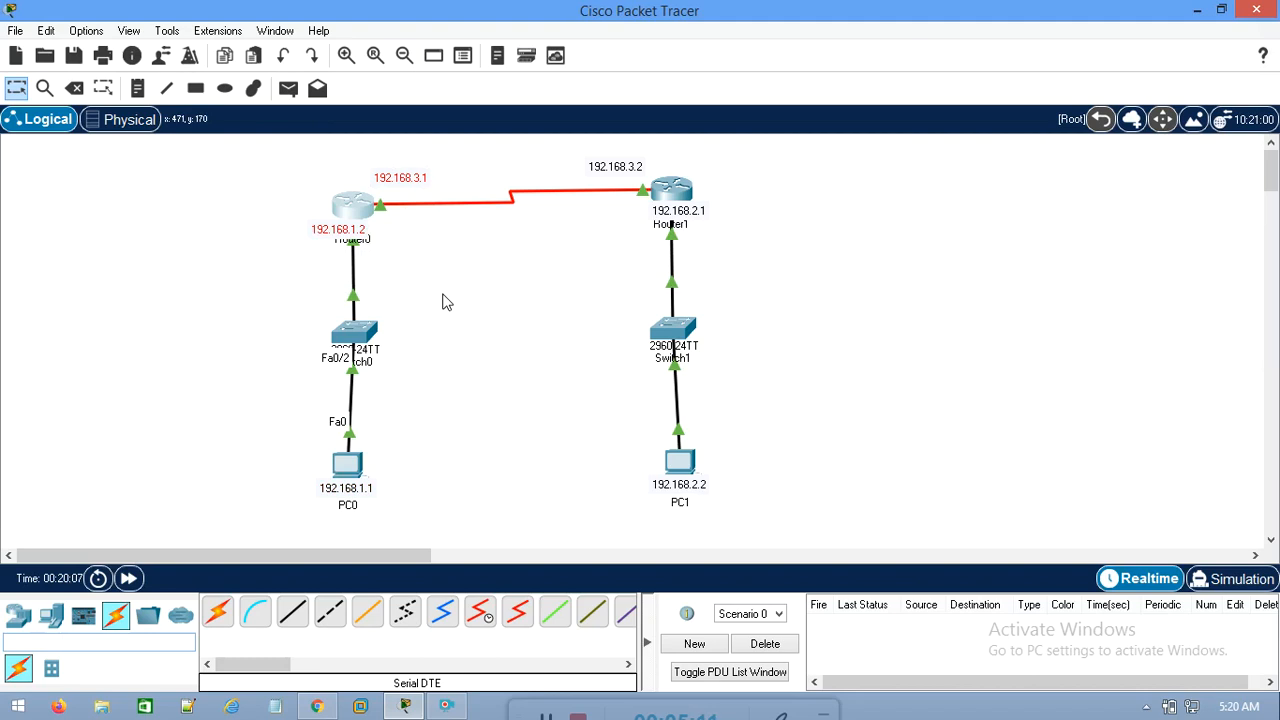
click(445, 385)
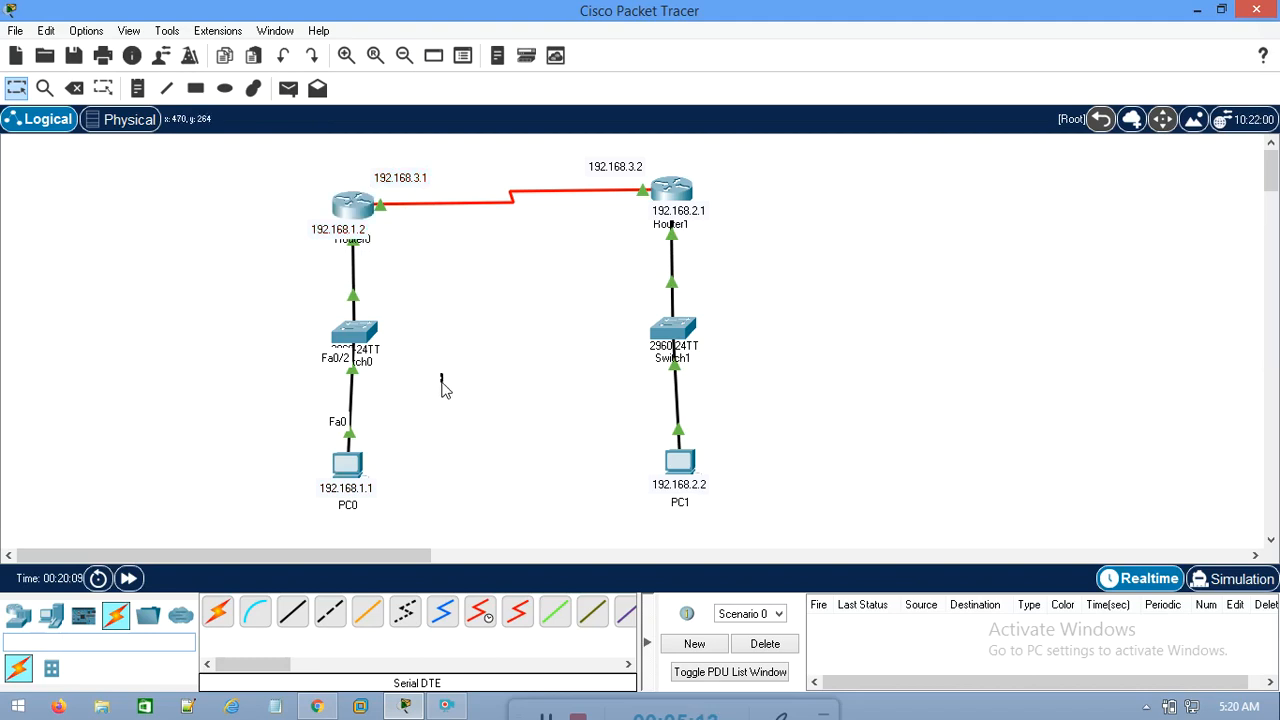
drag(820, 432, 632, 524)
drag(441, 467, 335, 463)
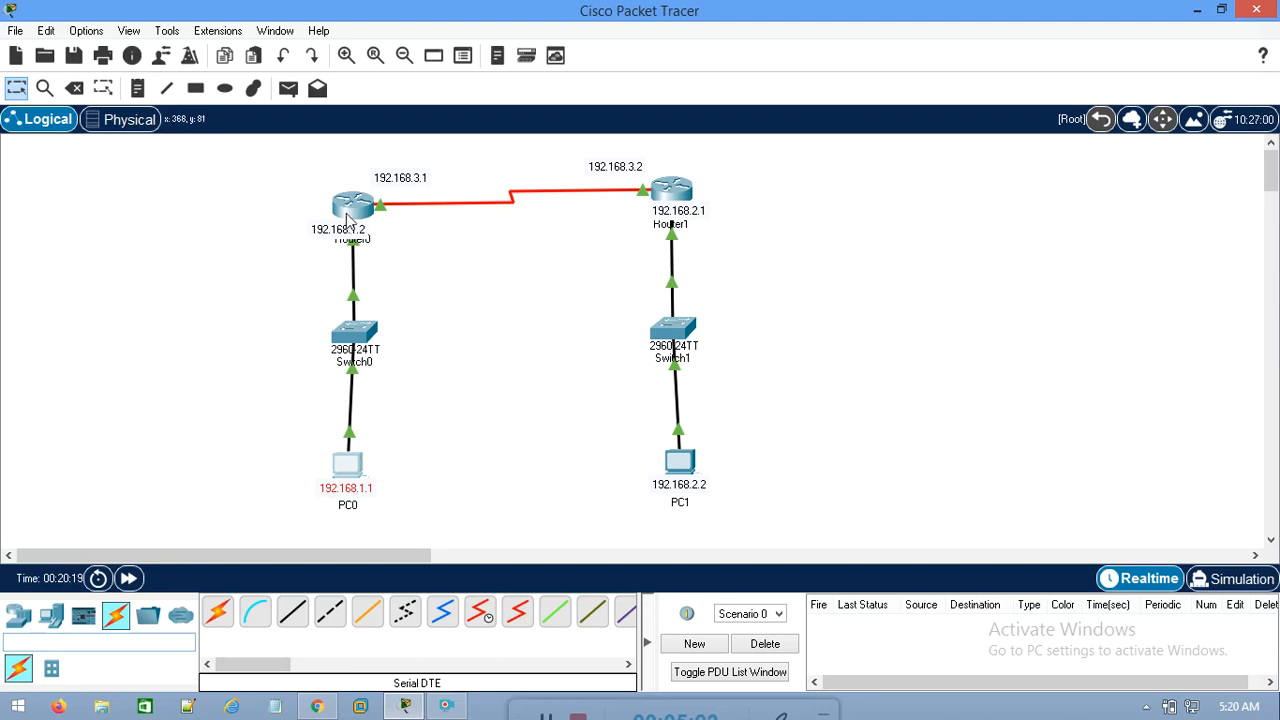
drag(278, 151, 506, 285)
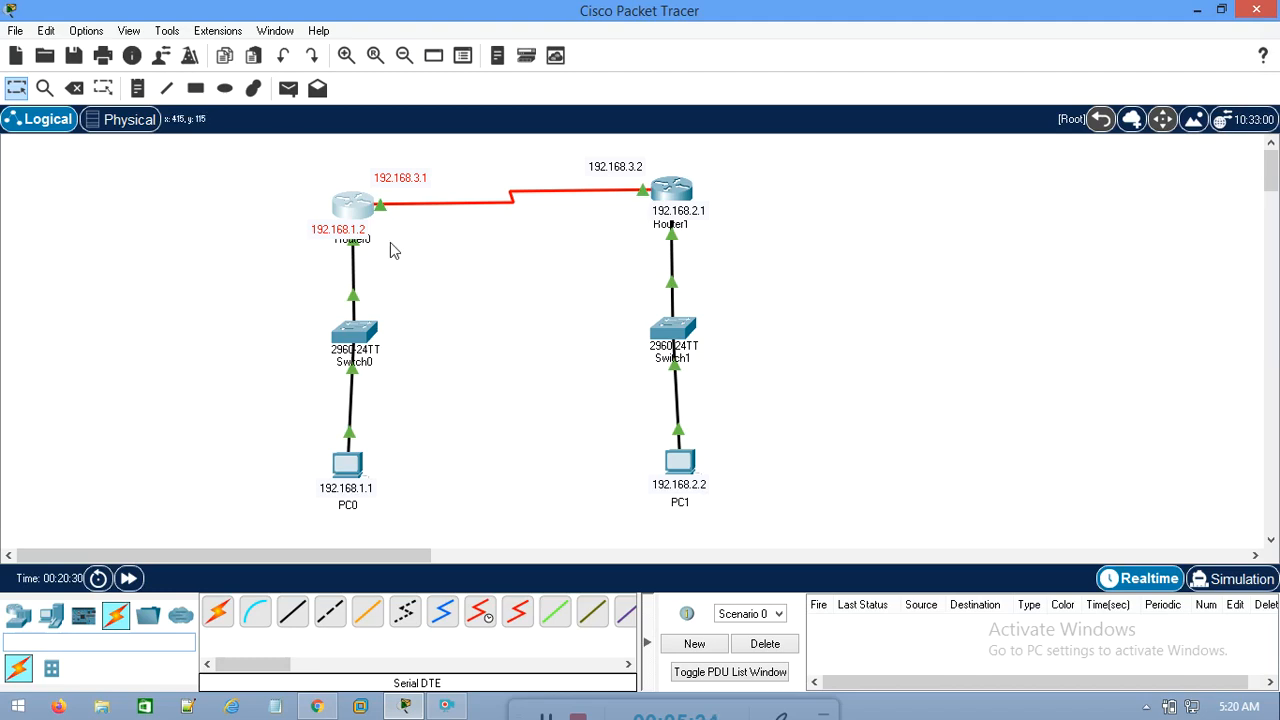
click(434, 408)
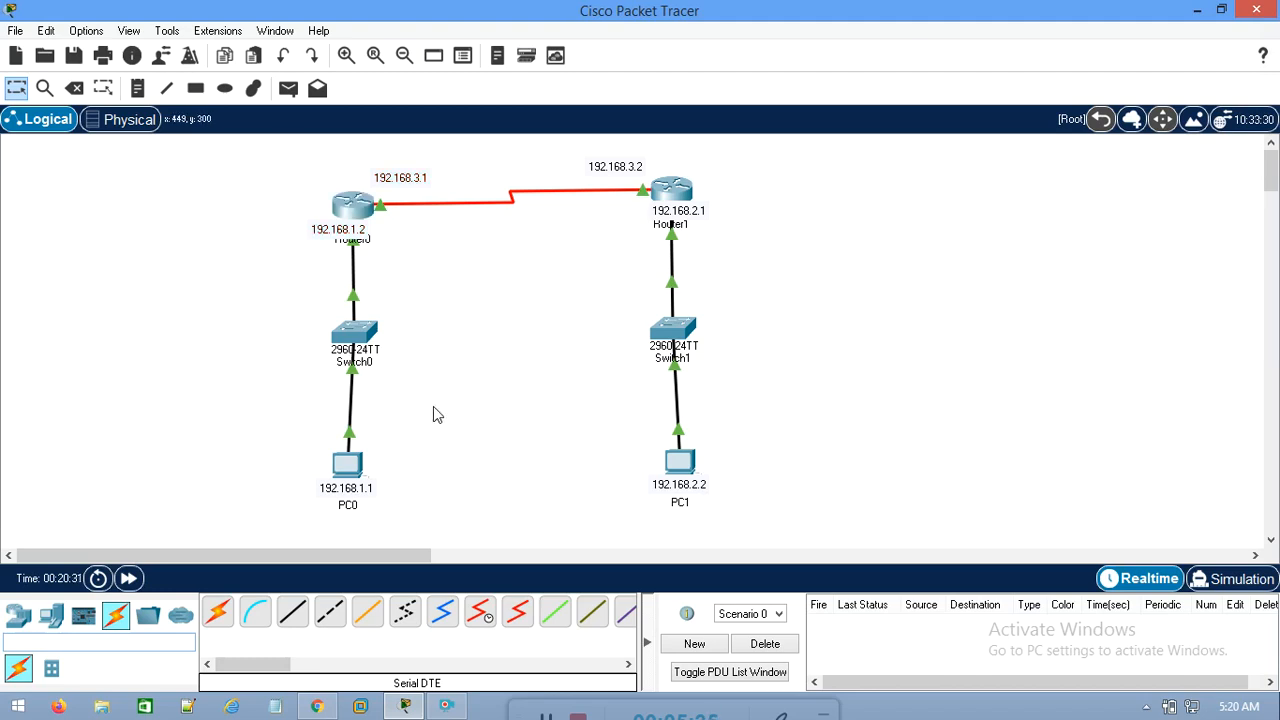
Set PC0's default gateway to 192.168.1.1 in its IP configuration and close the PC0 window
click(345, 466)
click(421, 146)
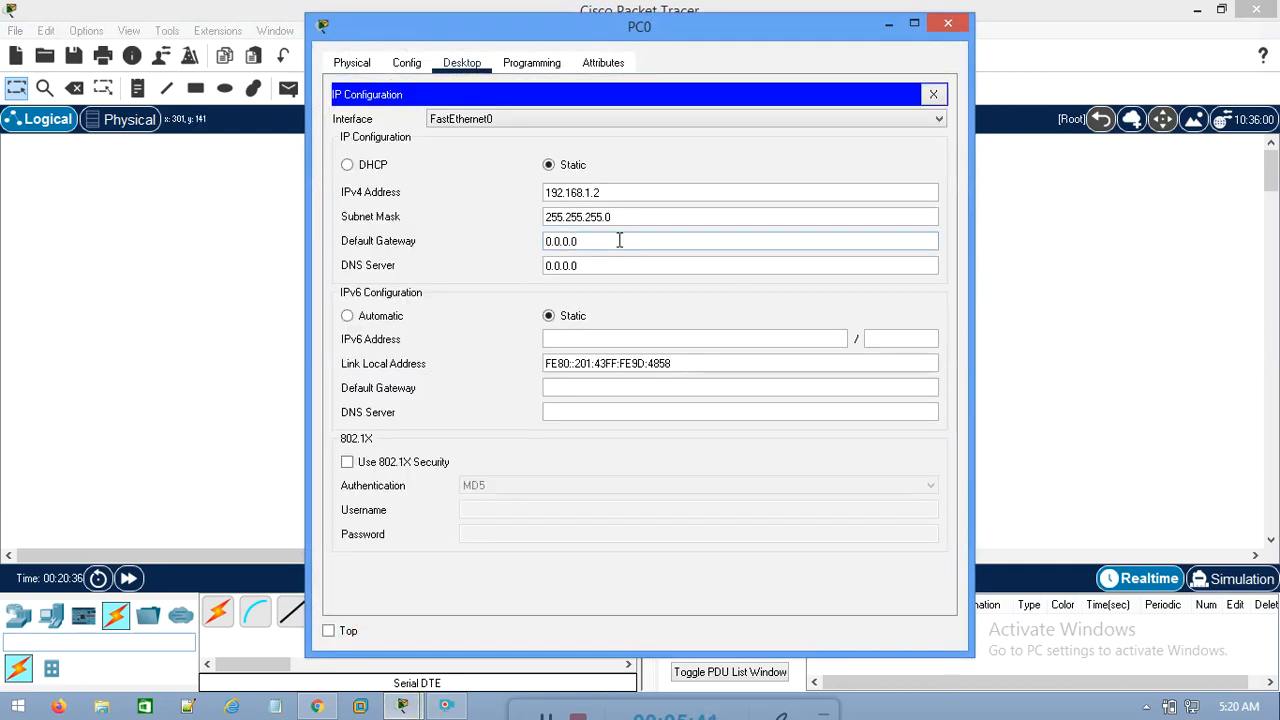
drag(633, 240, 468, 243)
text(192.168.1.1)
click(947, 22)
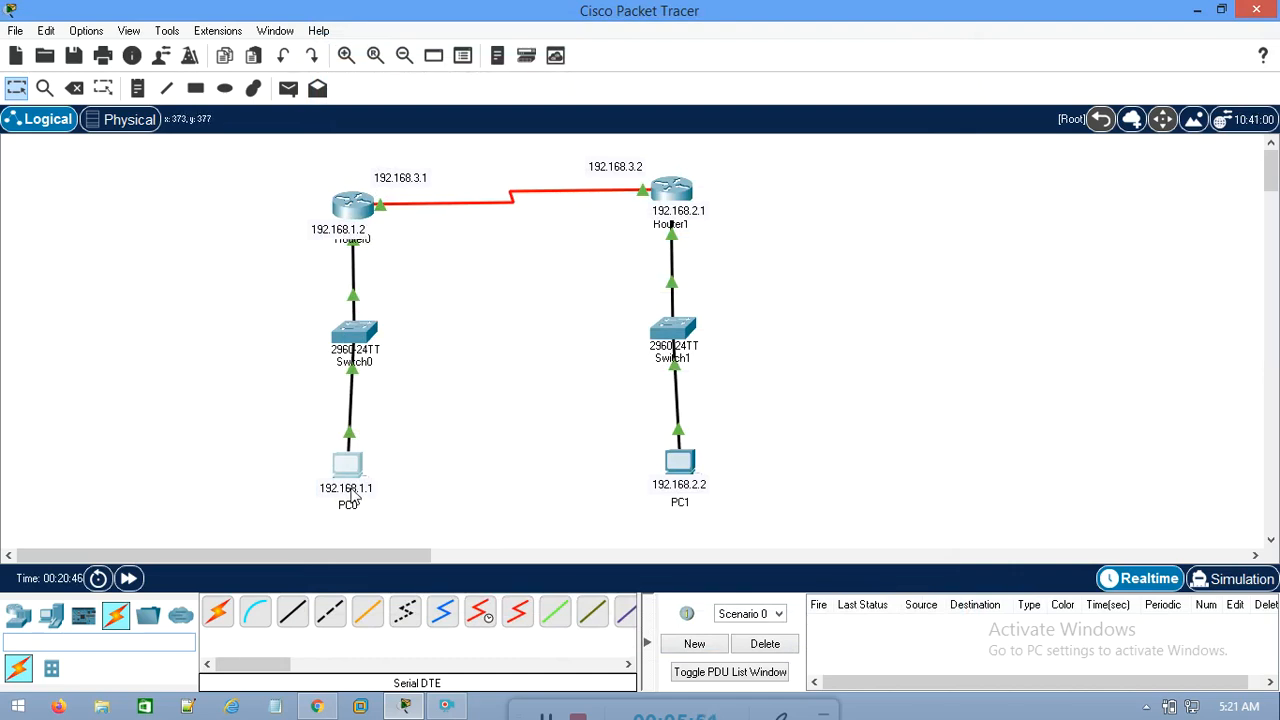
Check PC0's IP configuration and swap the two address labels, placing 192.168.1.1 under Router0 and 192.168.1.2 under PC0
drag(352, 493, 352, 514)
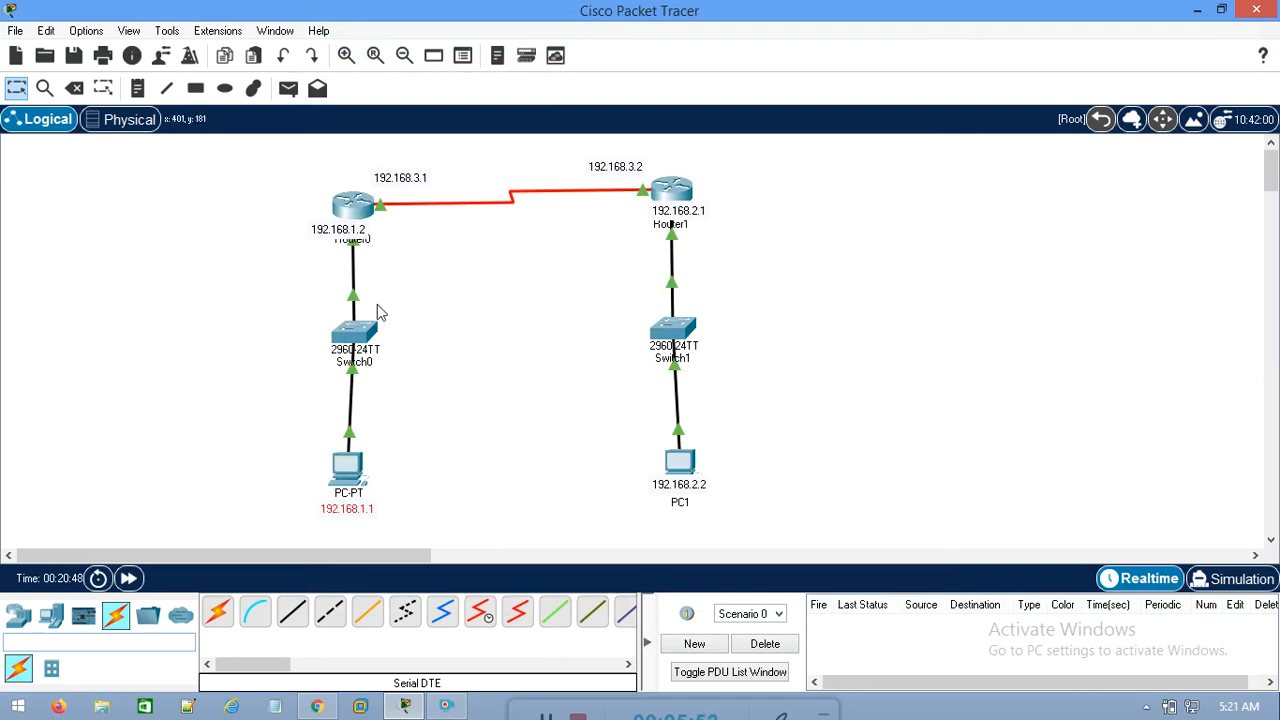
click(356, 236)
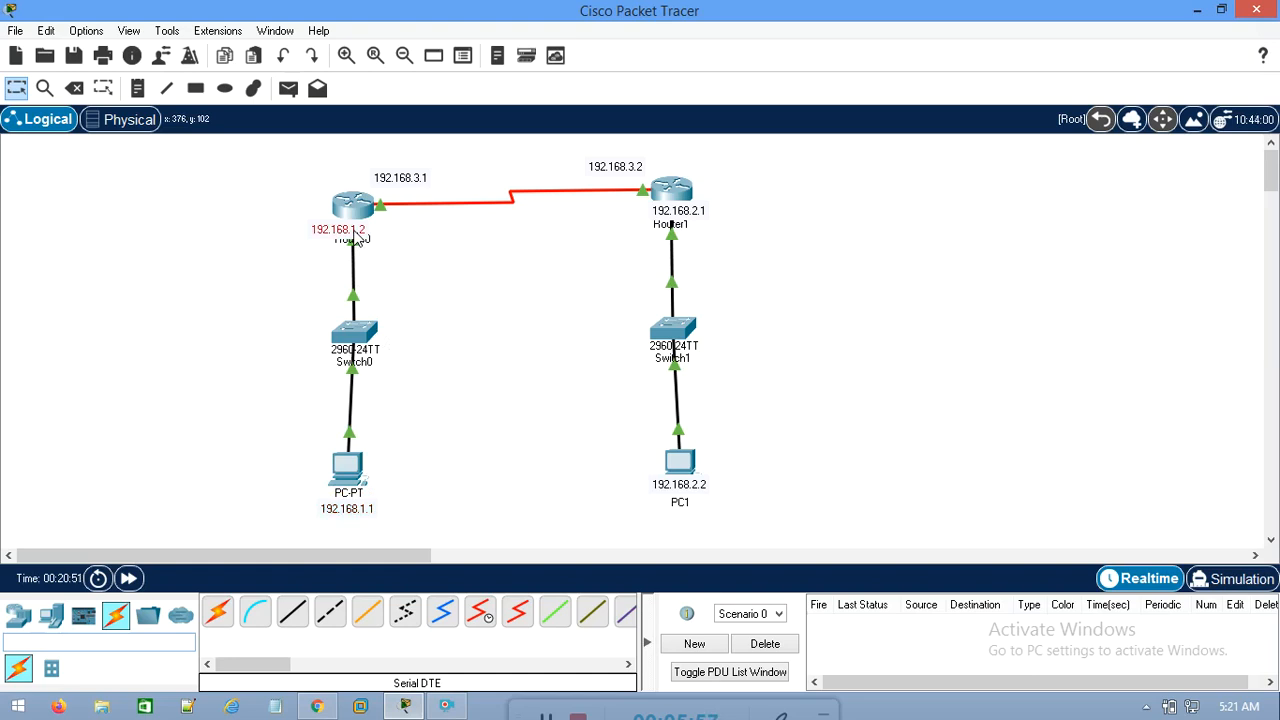
click(348, 465)
click(395, 164)
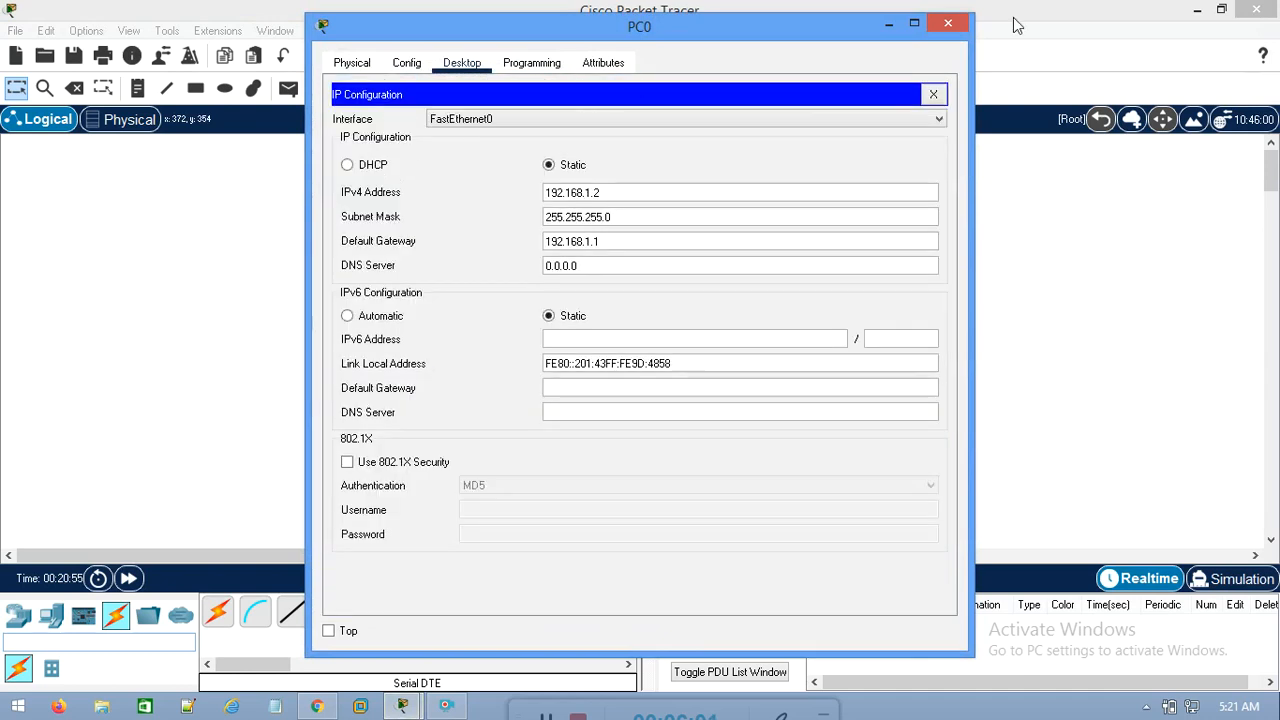
click(947, 22)
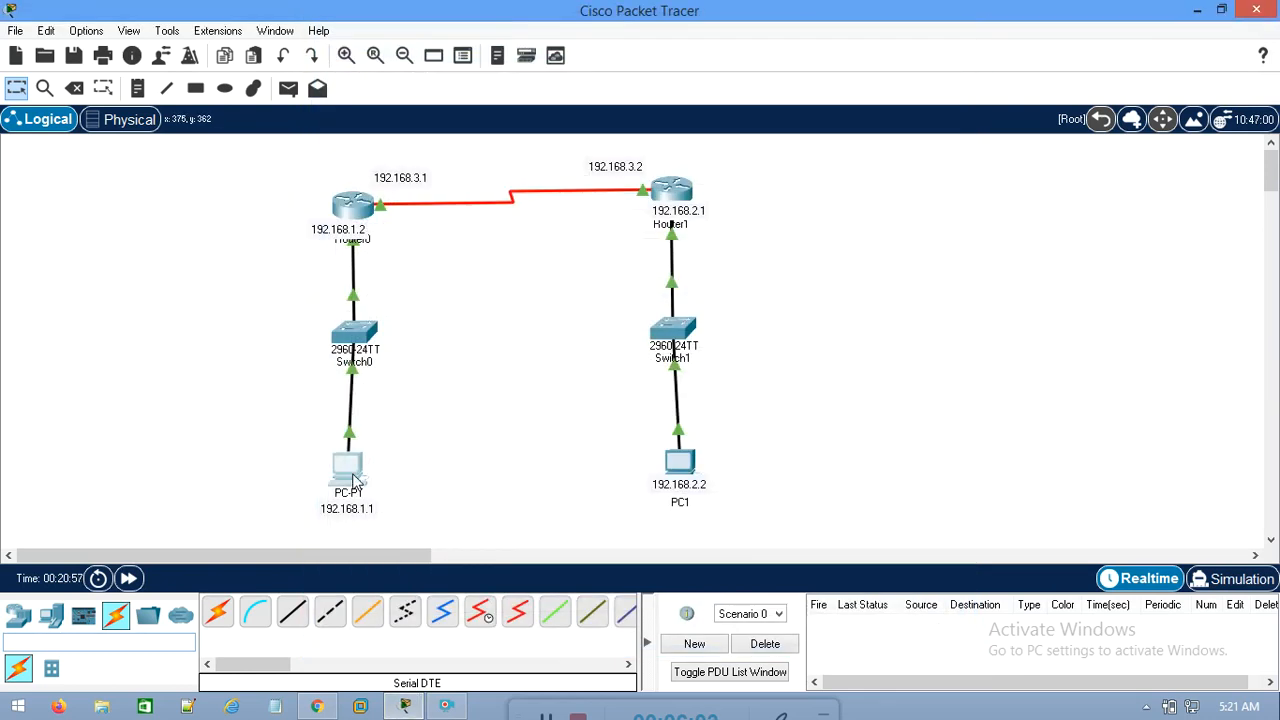
mouse_move(352, 480)
drag(349, 229, 424, 473)
drag(347, 512, 354, 234)
drag(437, 477, 362, 502)
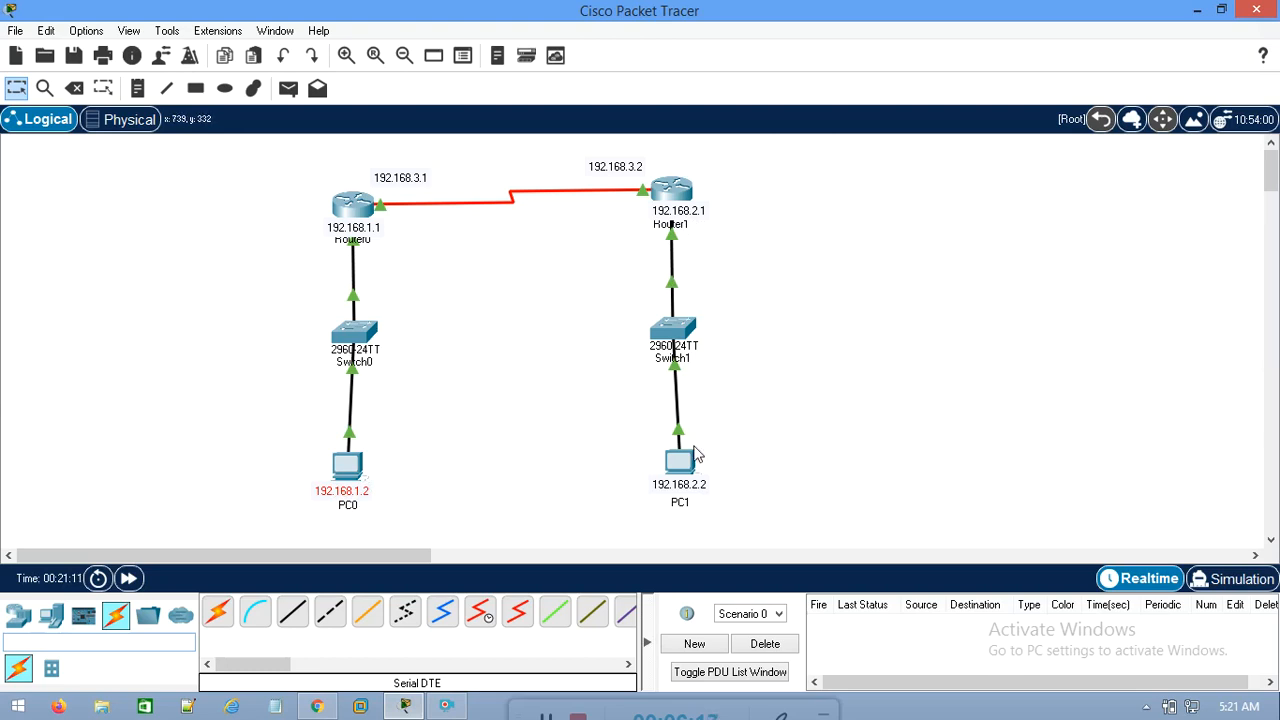
Test PC0's link to its gateway by pinging 192.168.1.1 from its command prompt
click(347, 463)
click(750, 160)
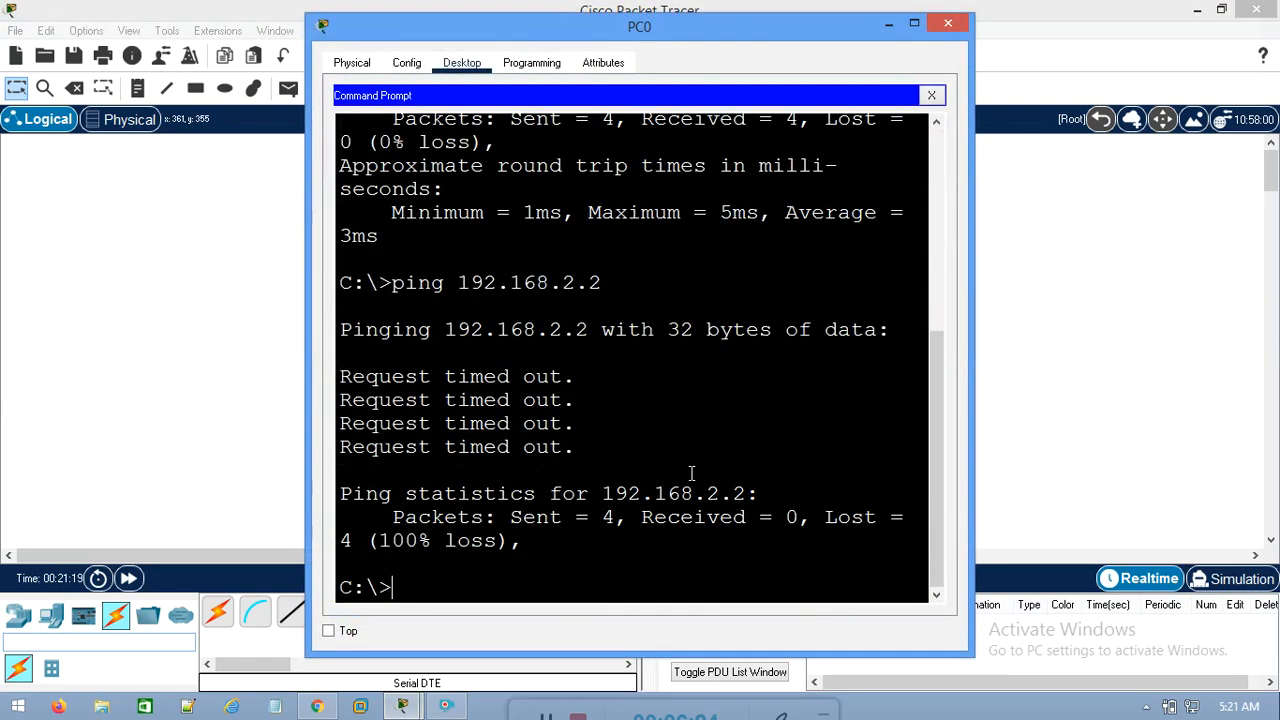
key(Up)
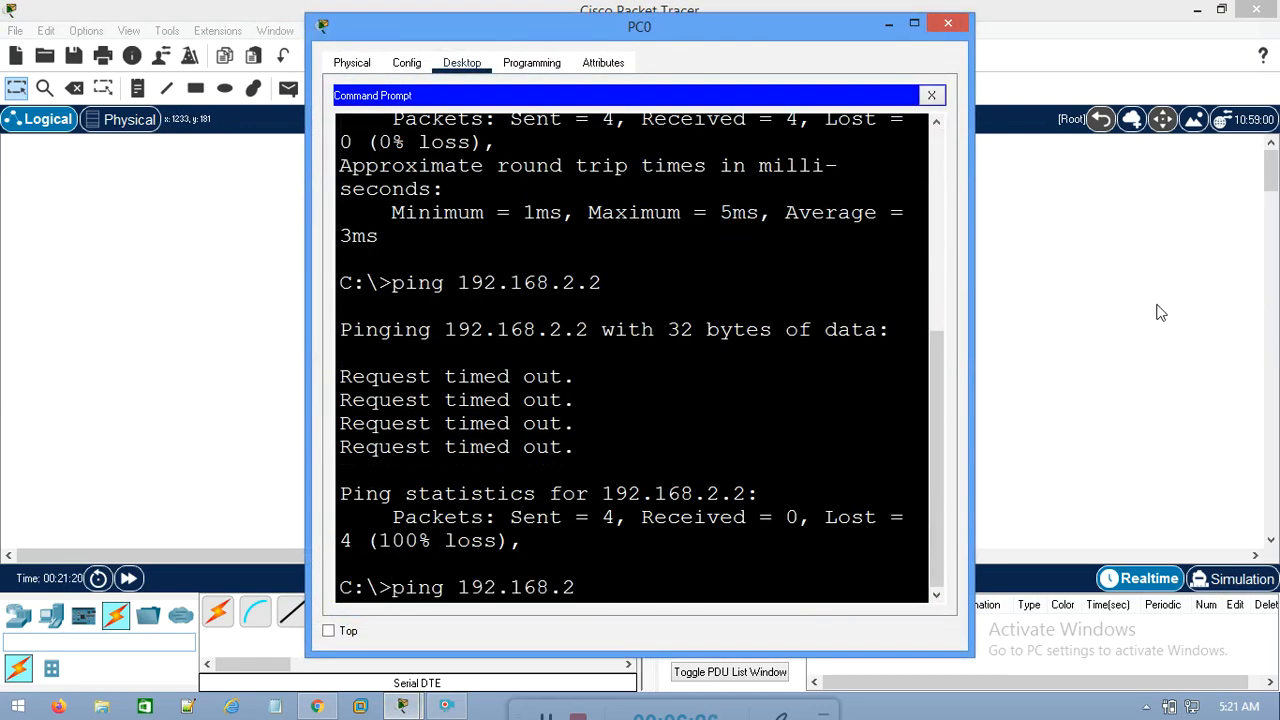
text(,1)
text(.1)
key(Return)
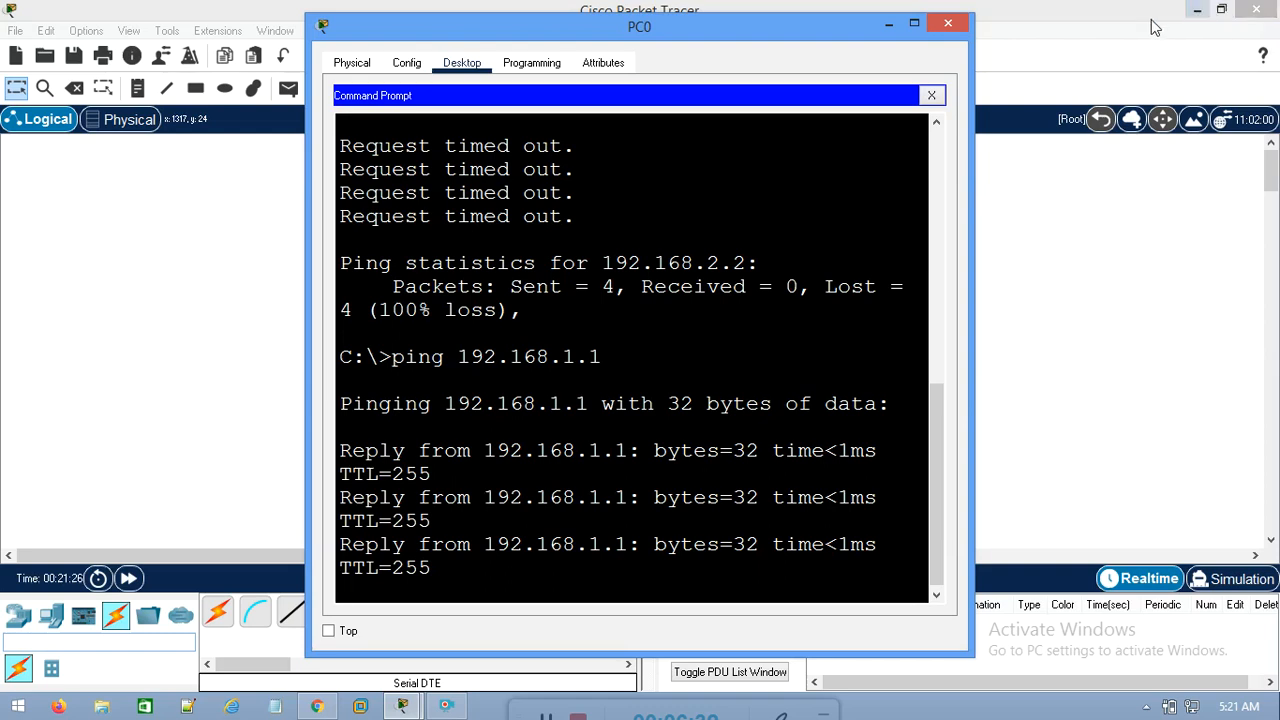
Ping PC1 at 192.168.2.2 from PC0's command prompt, inspect the replies, and close the PC0 window
key(Up)
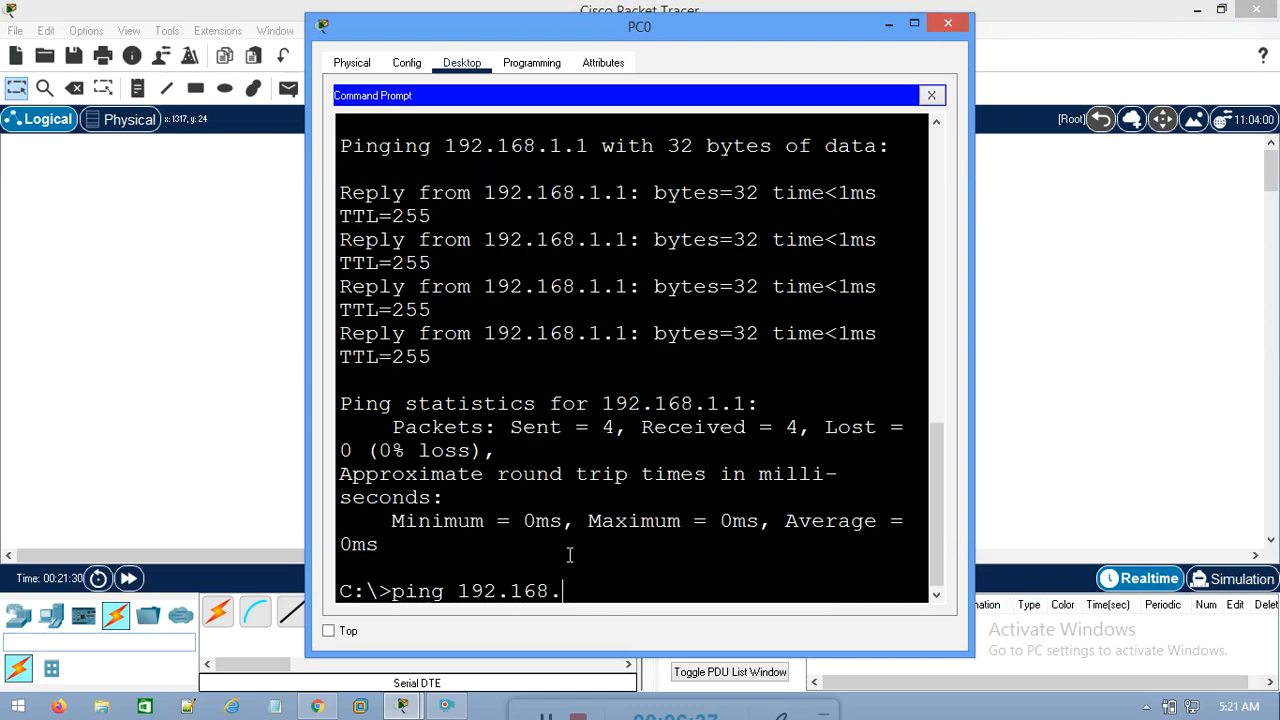
key(Return)
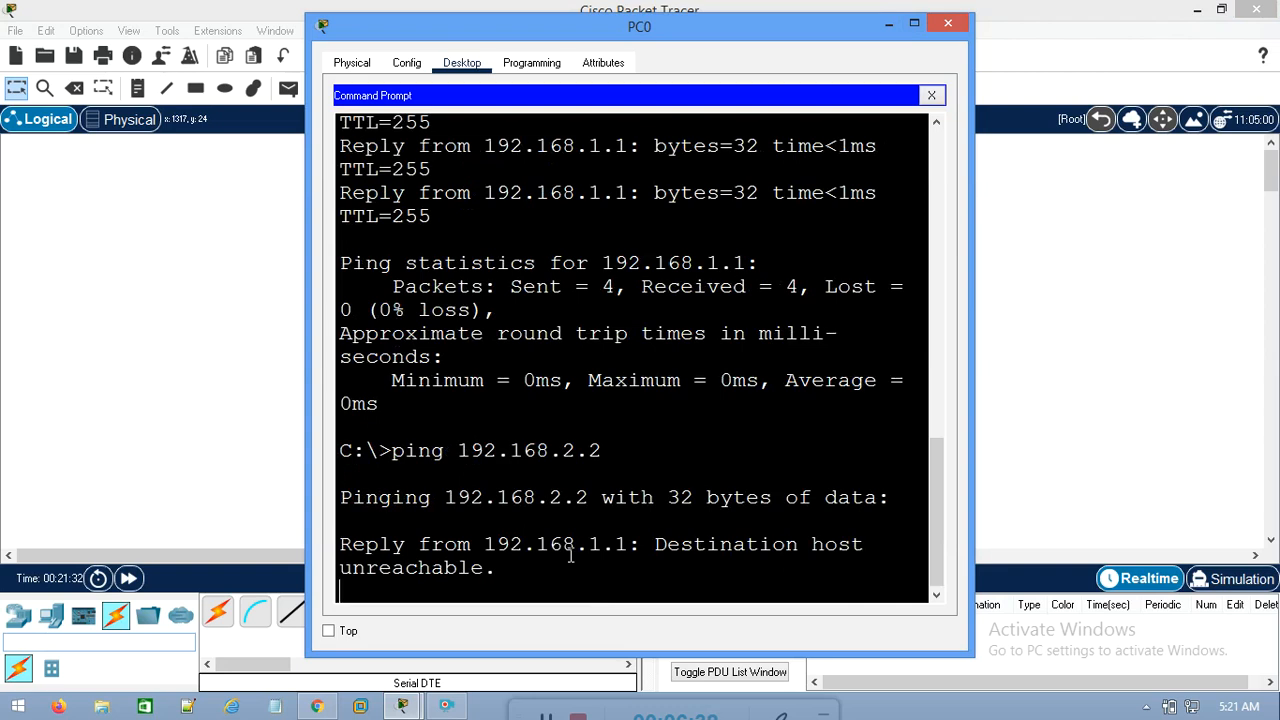
drag(694, 546, 702, 572)
click(952, 20)
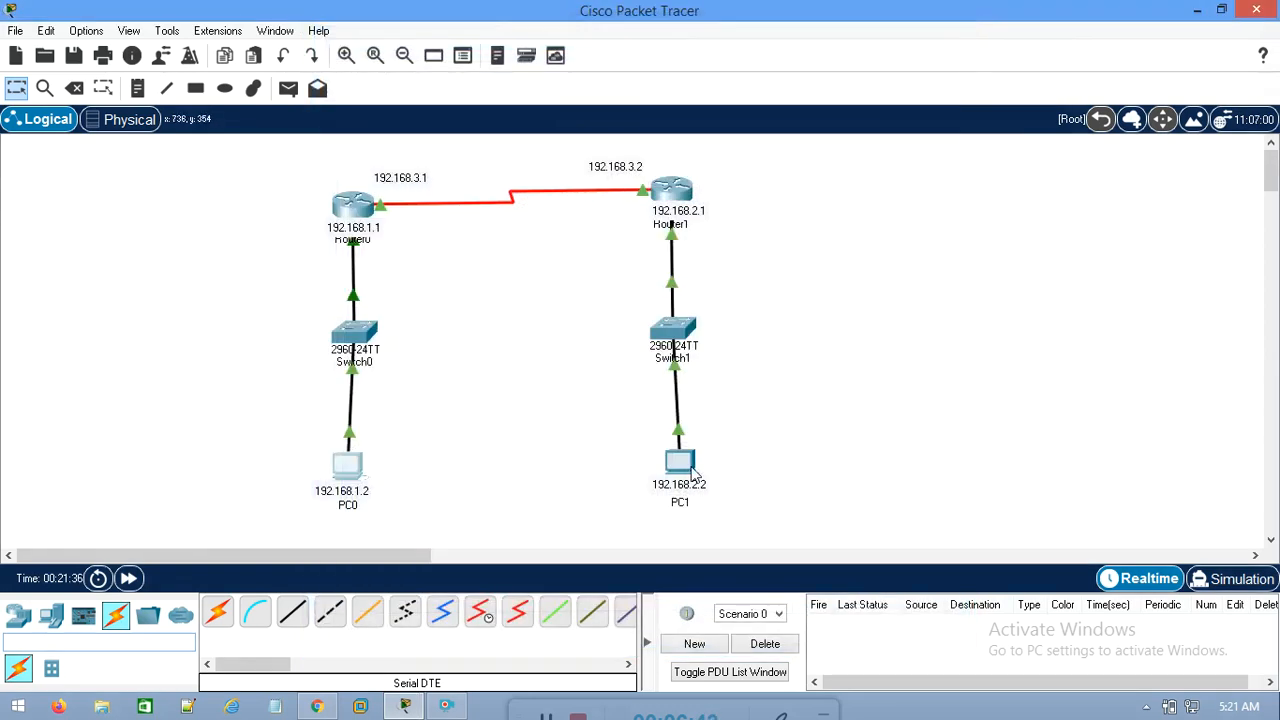
Examine both routers, both PCs and the whole topology to see which networks each router connects to directly
mouse_move(690, 472)
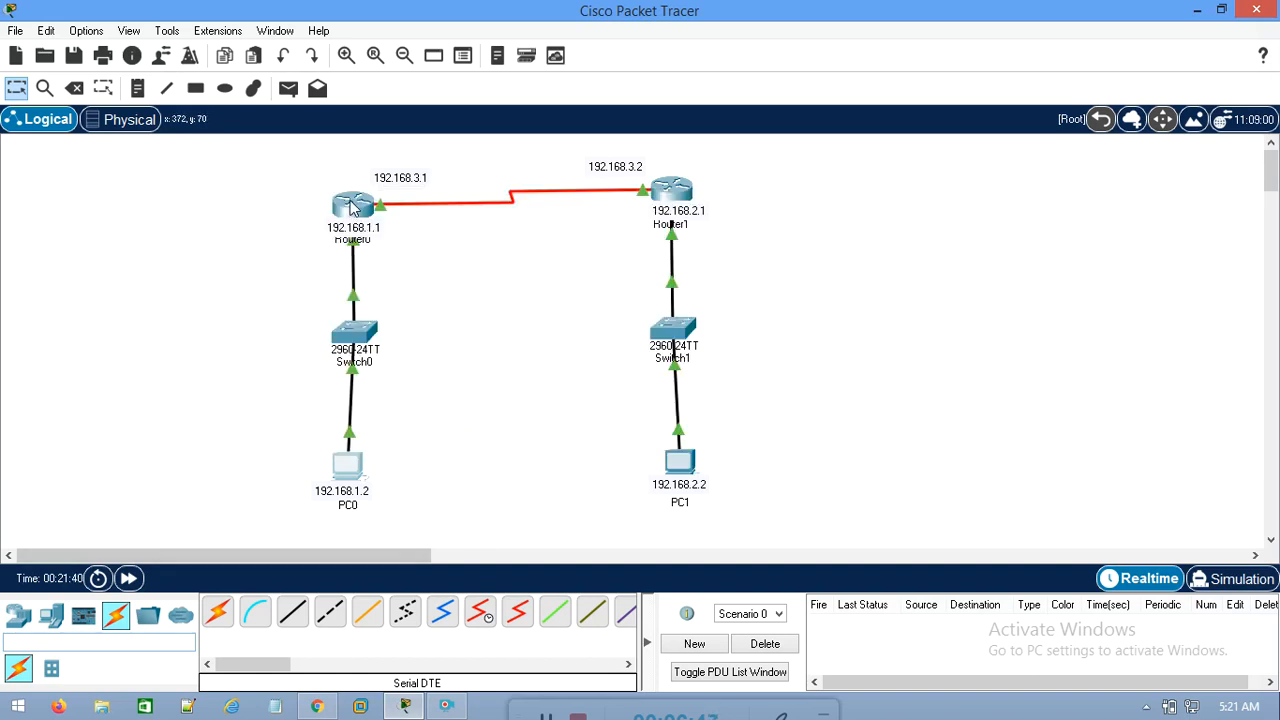
mouse_move(352, 207)
mouse_move(677, 192)
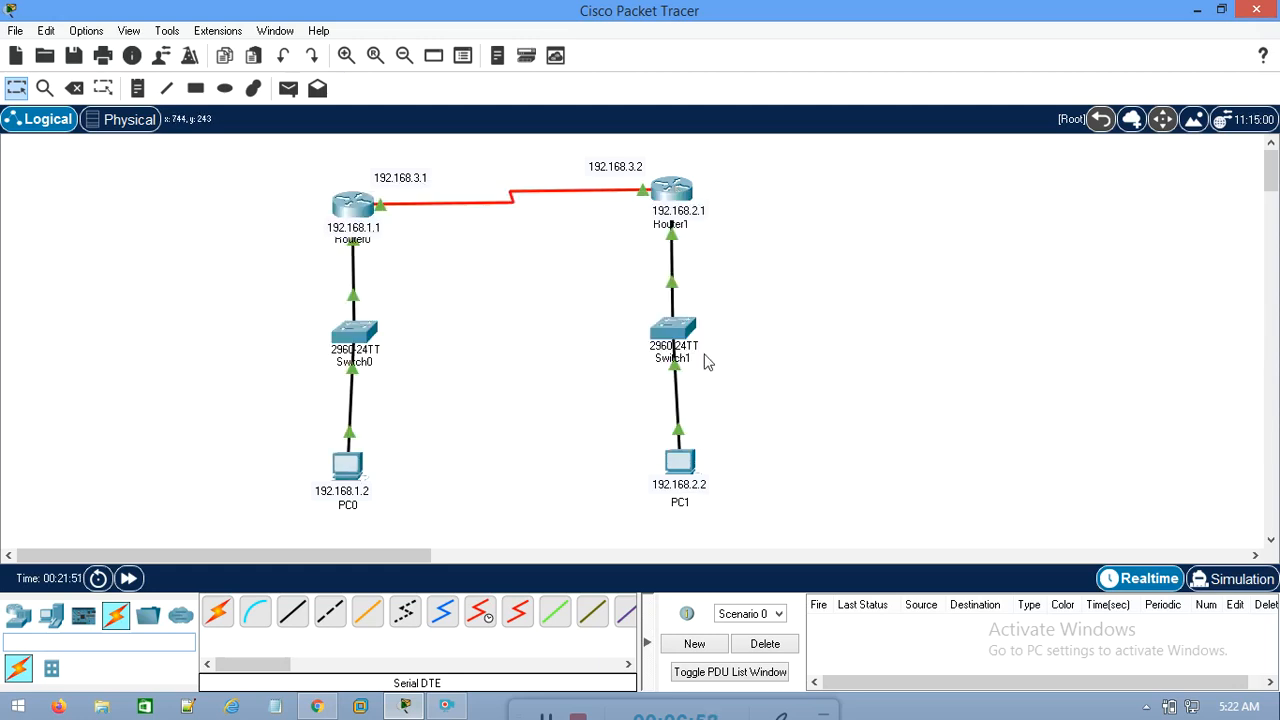
drag(237, 380, 430, 535)
drag(607, 397, 776, 514)
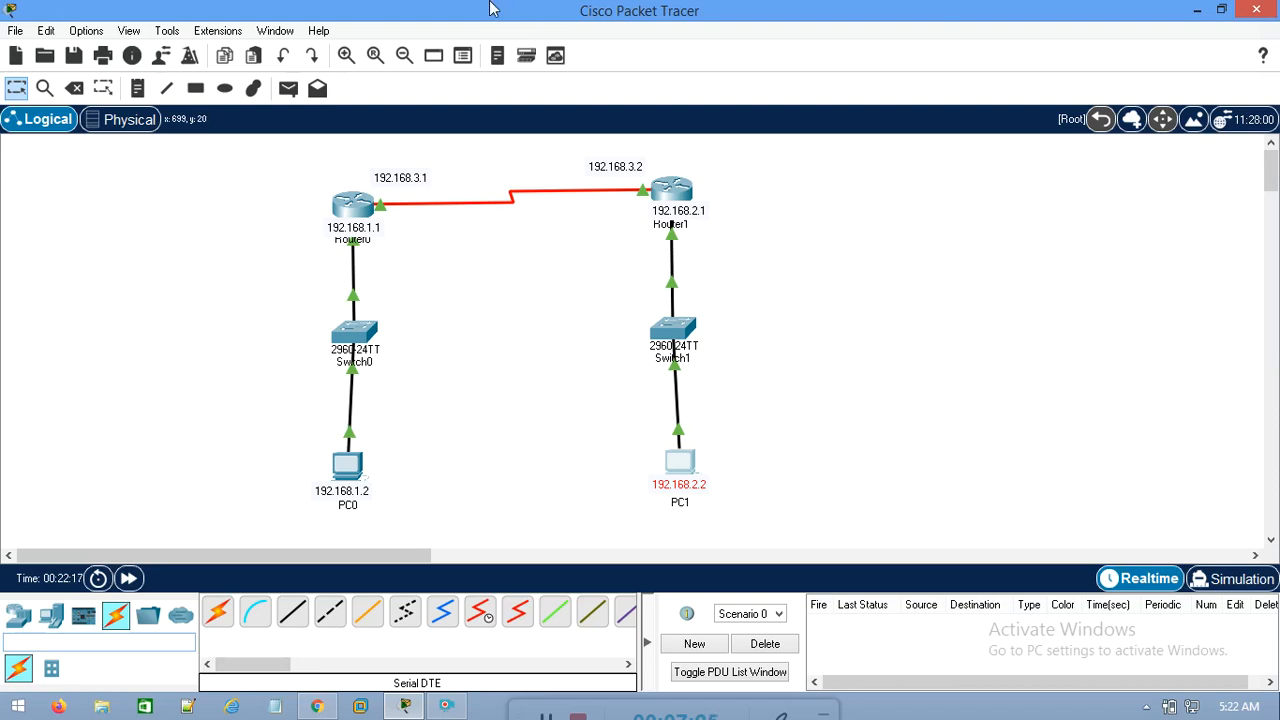
drag(184, 160, 845, 527)
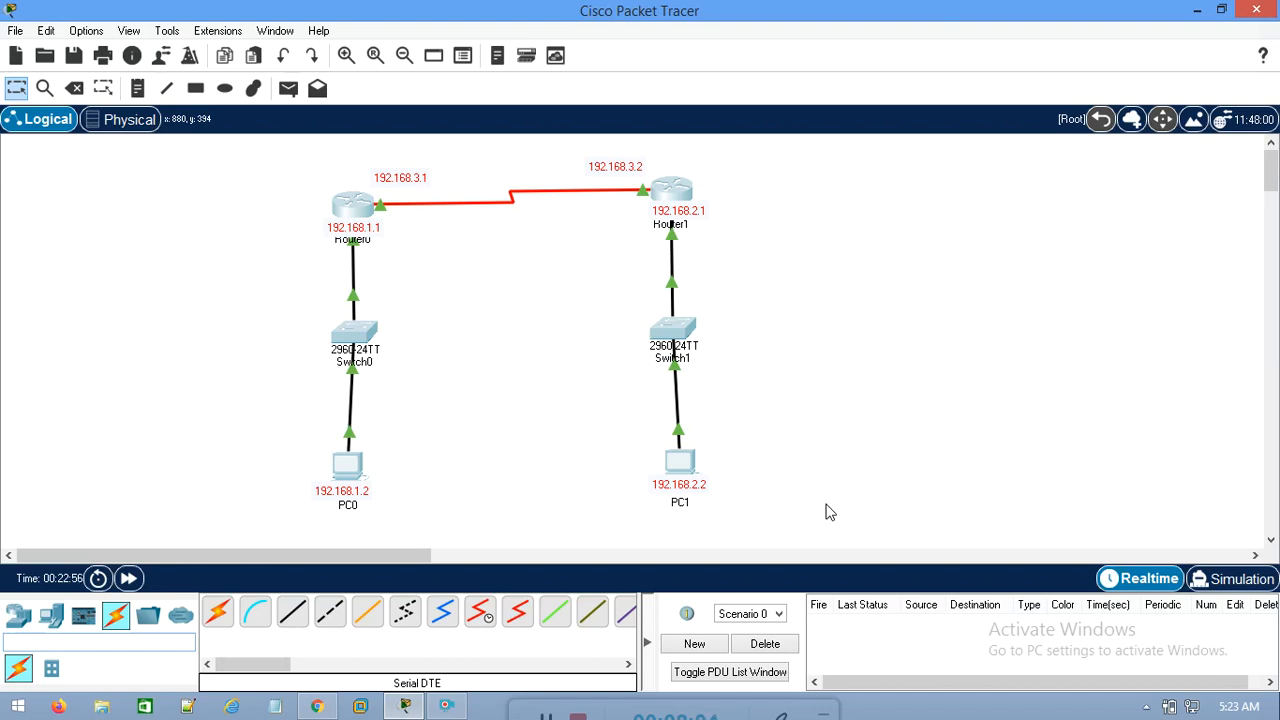
drag(418, 420, 240, 515)
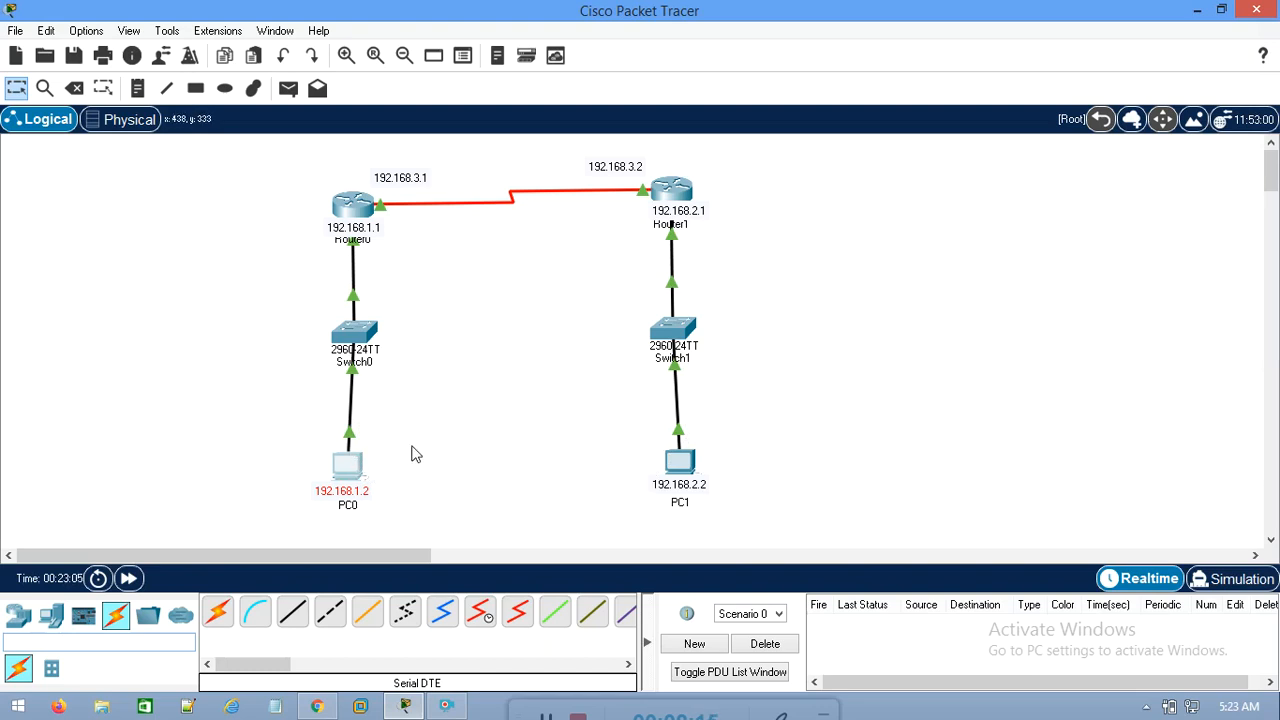
drag(276, 176, 437, 298)
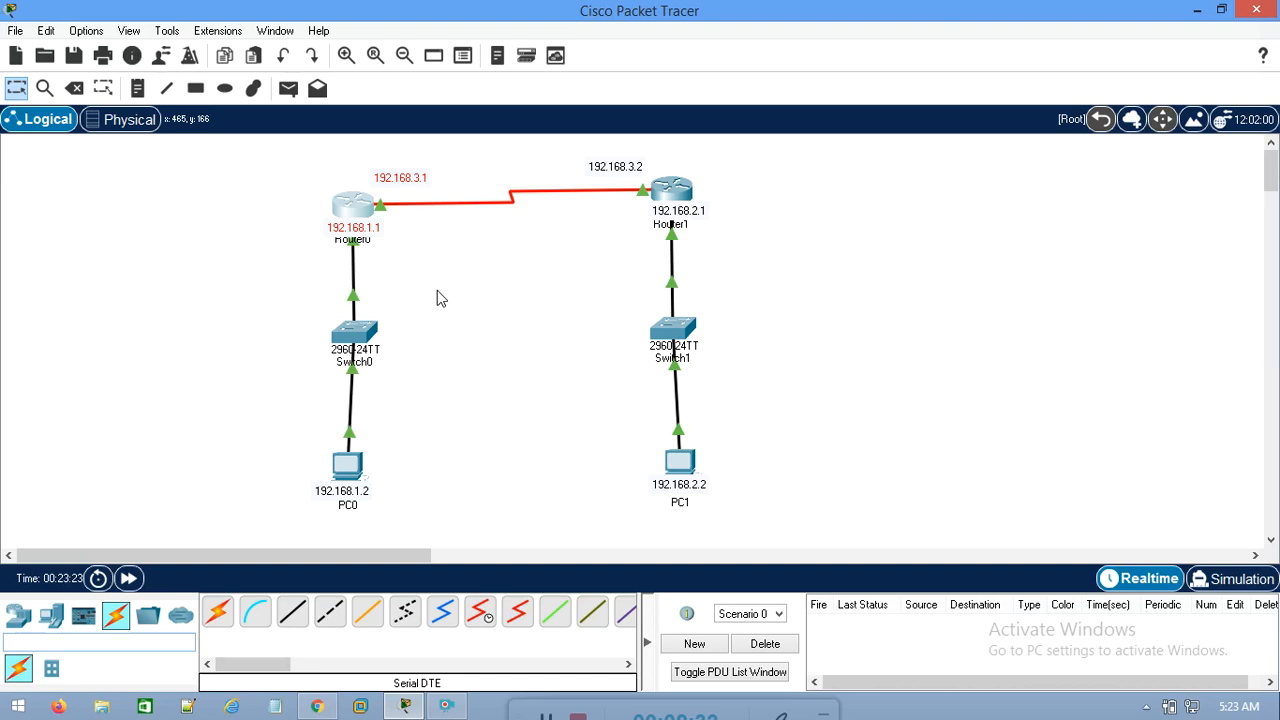
drag(290, 162, 438, 268)
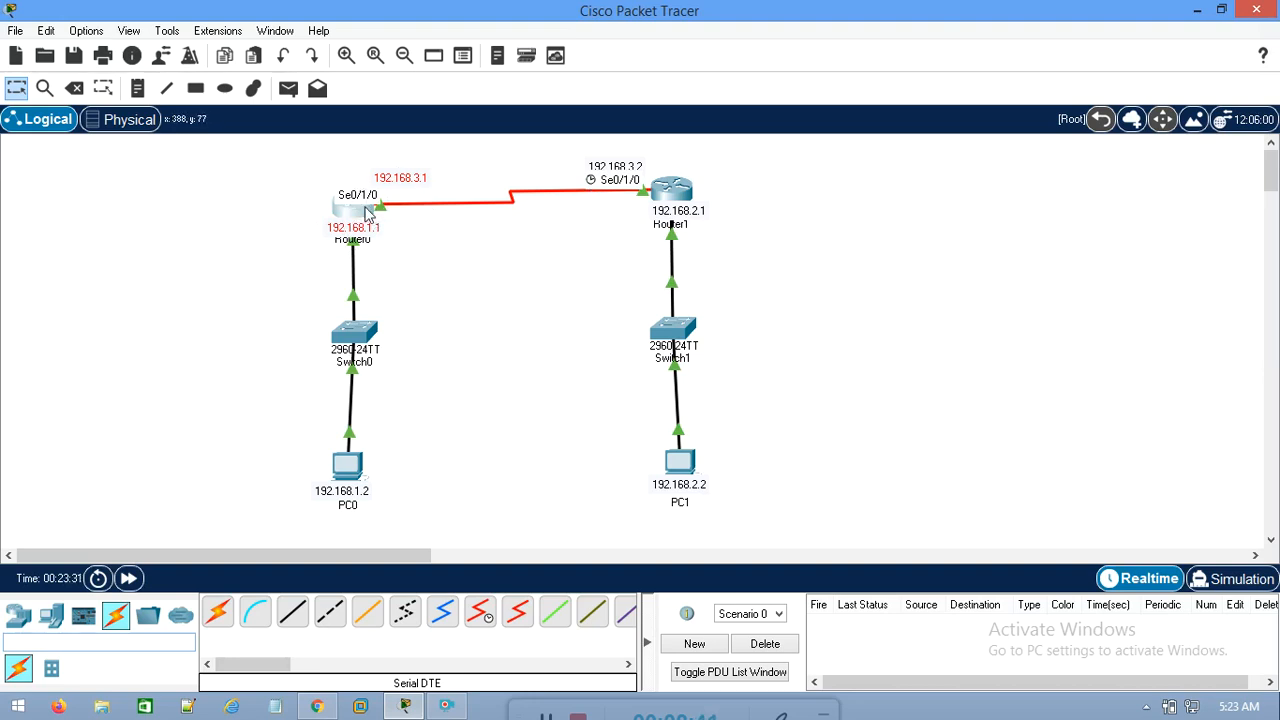
drag(290, 164, 436, 268)
drag(766, 448, 611, 507)
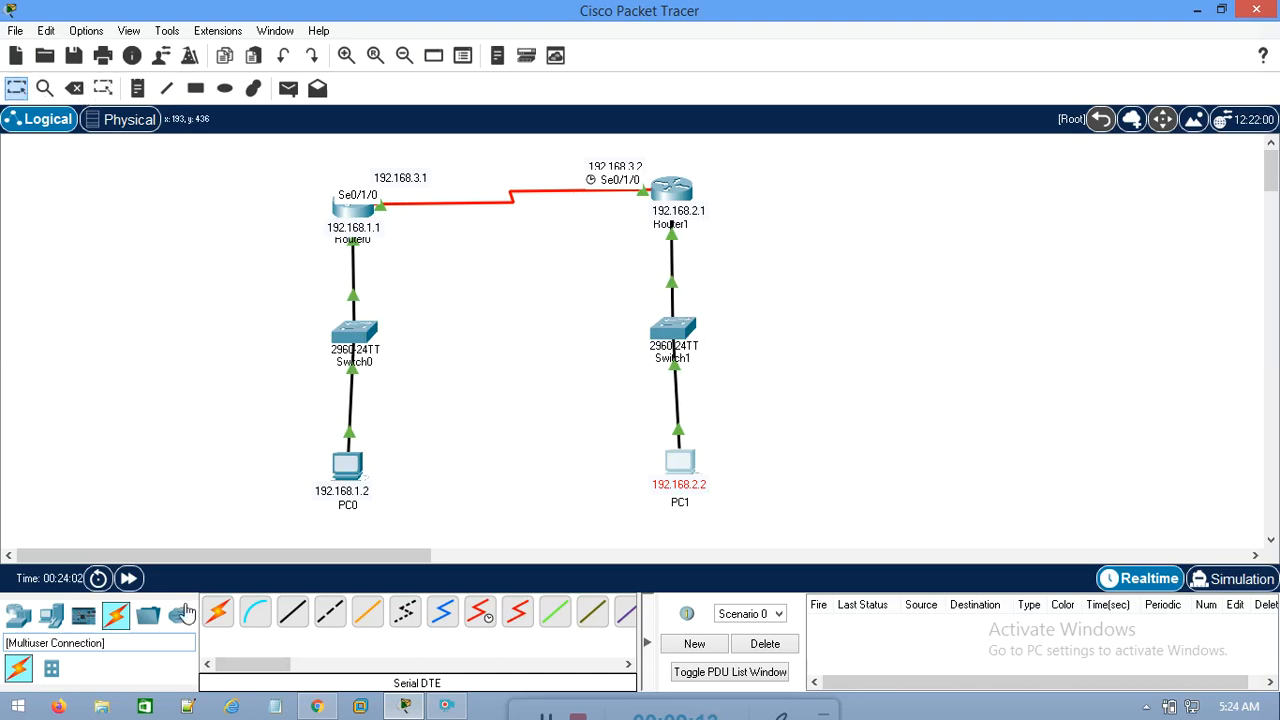
Add a text note reading 192.168.2.0 beside Switch1 to label its network
click(138, 88)
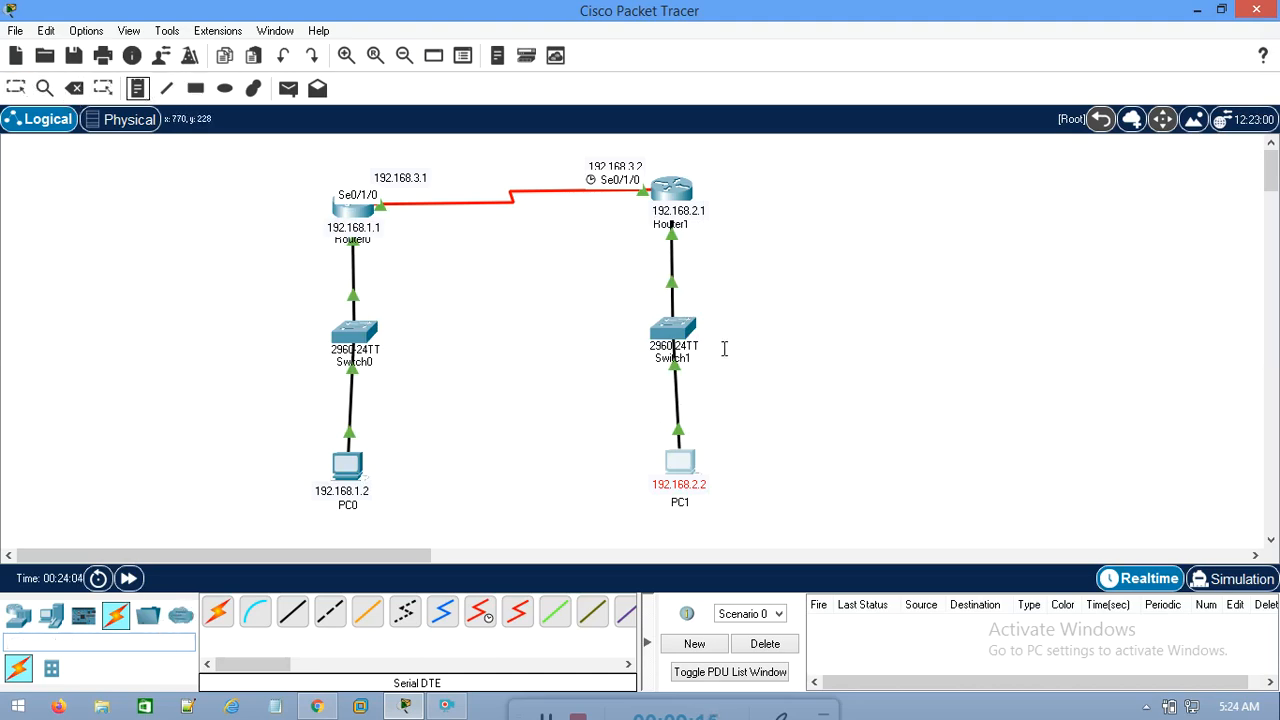
click(707, 322)
text(192)
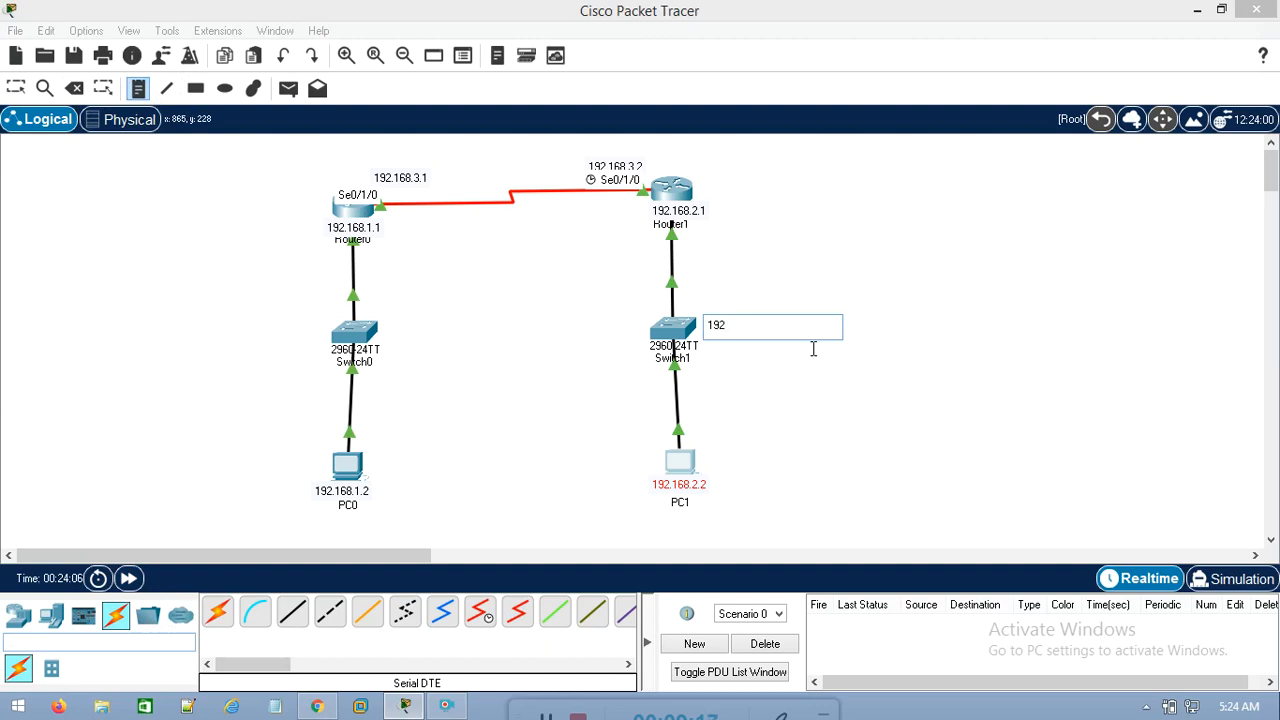
text(.168.2.0)
Add a text note reading 192.168.1.0 in the empty area between the two switches
click(501, 309)
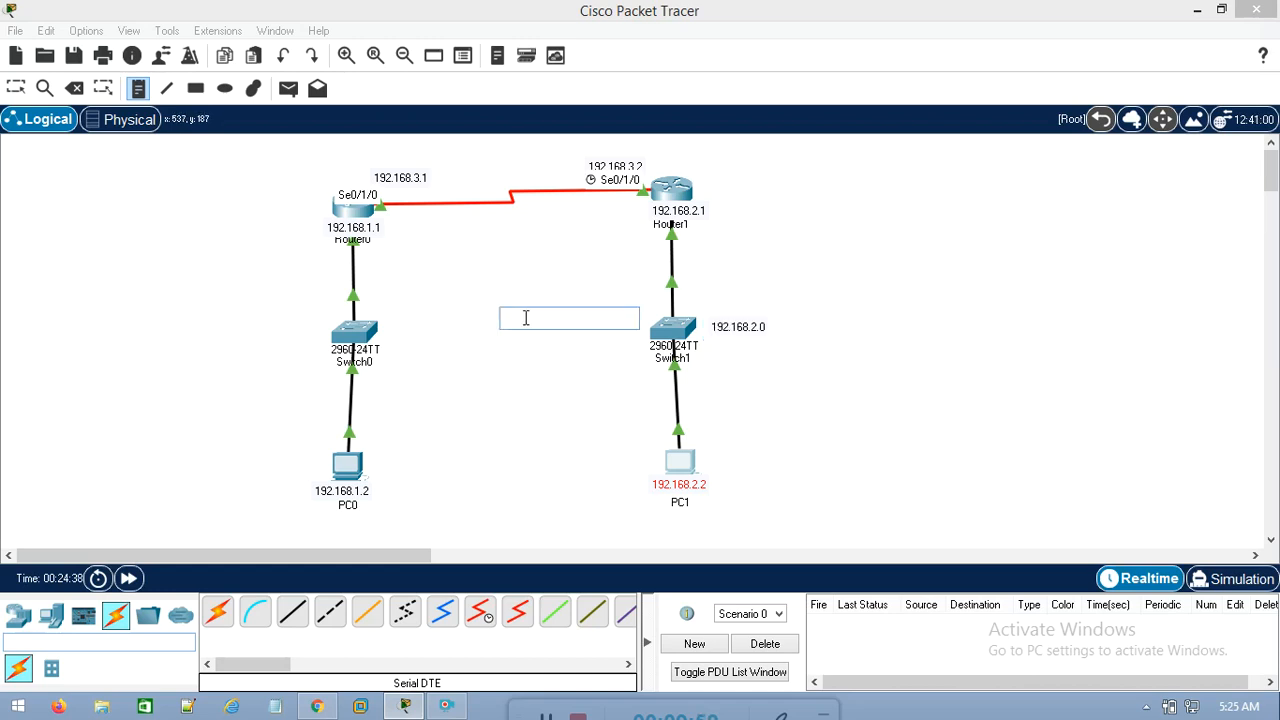
text(192.168.1.0)
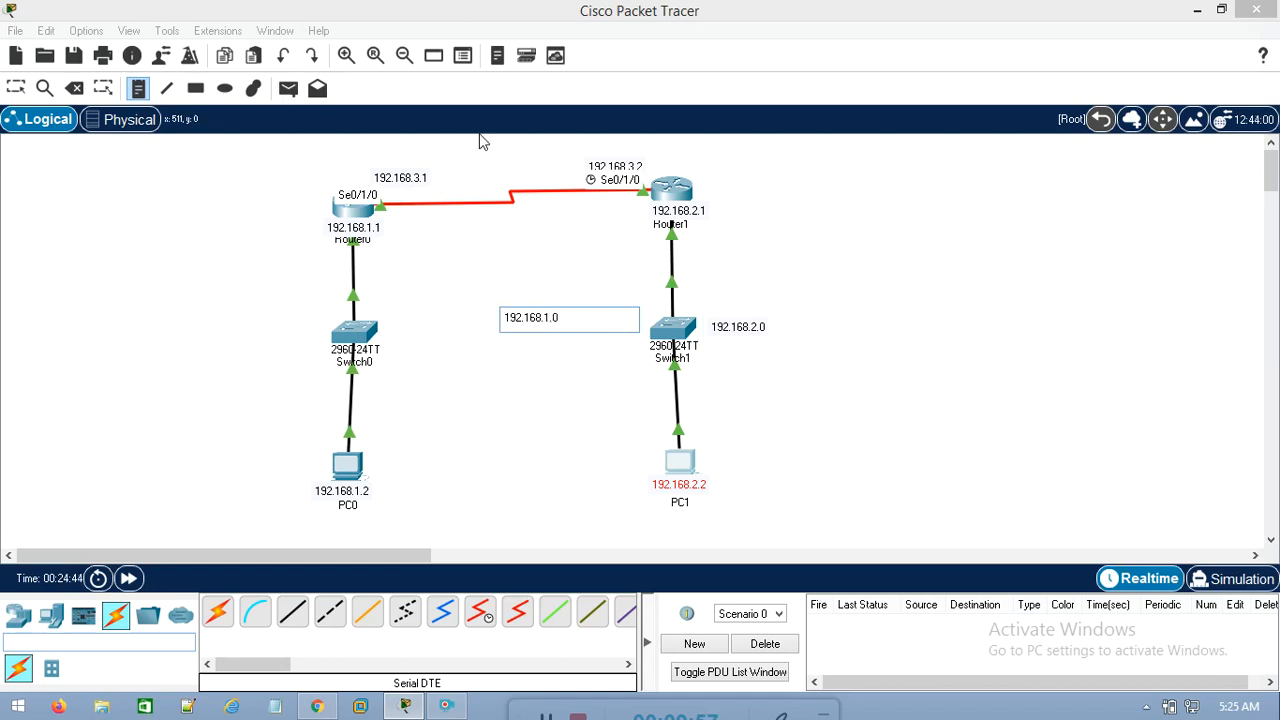
Add a text note reading 192.168.3.0 above the serial link between the routers, and finish placing notes
click(483, 154)
text(192.168.3.0)
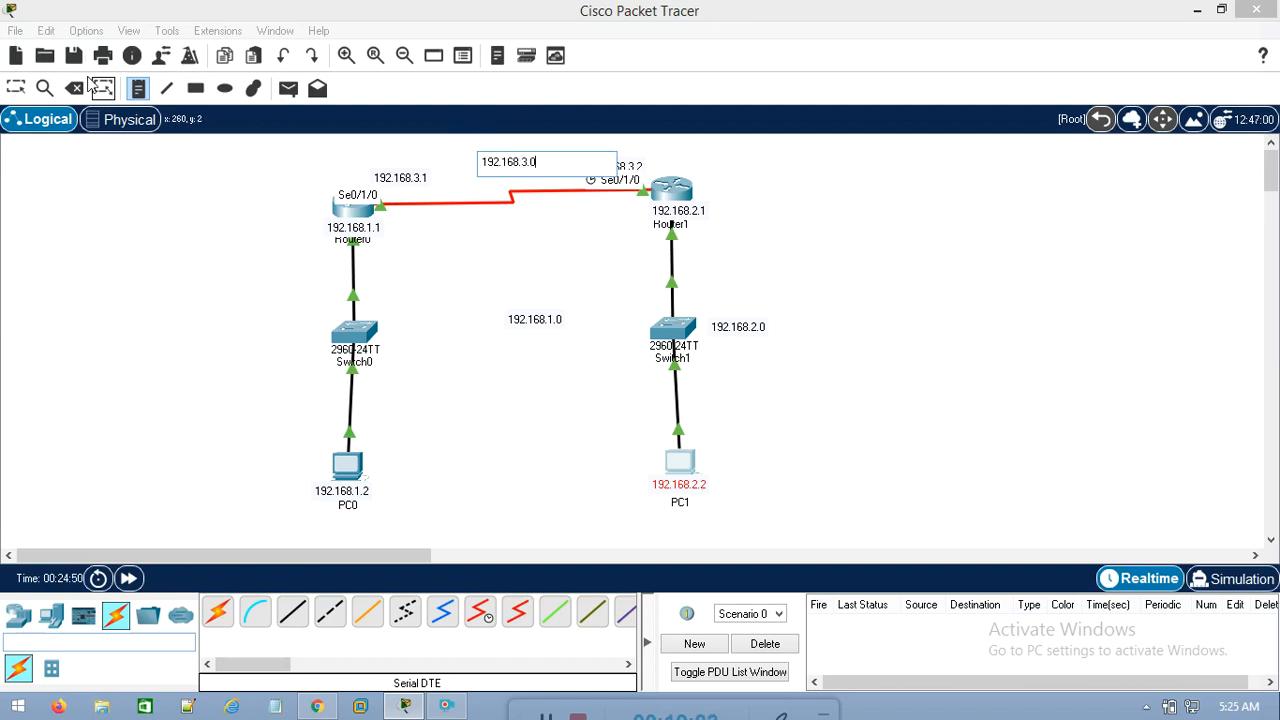
click(103, 88)
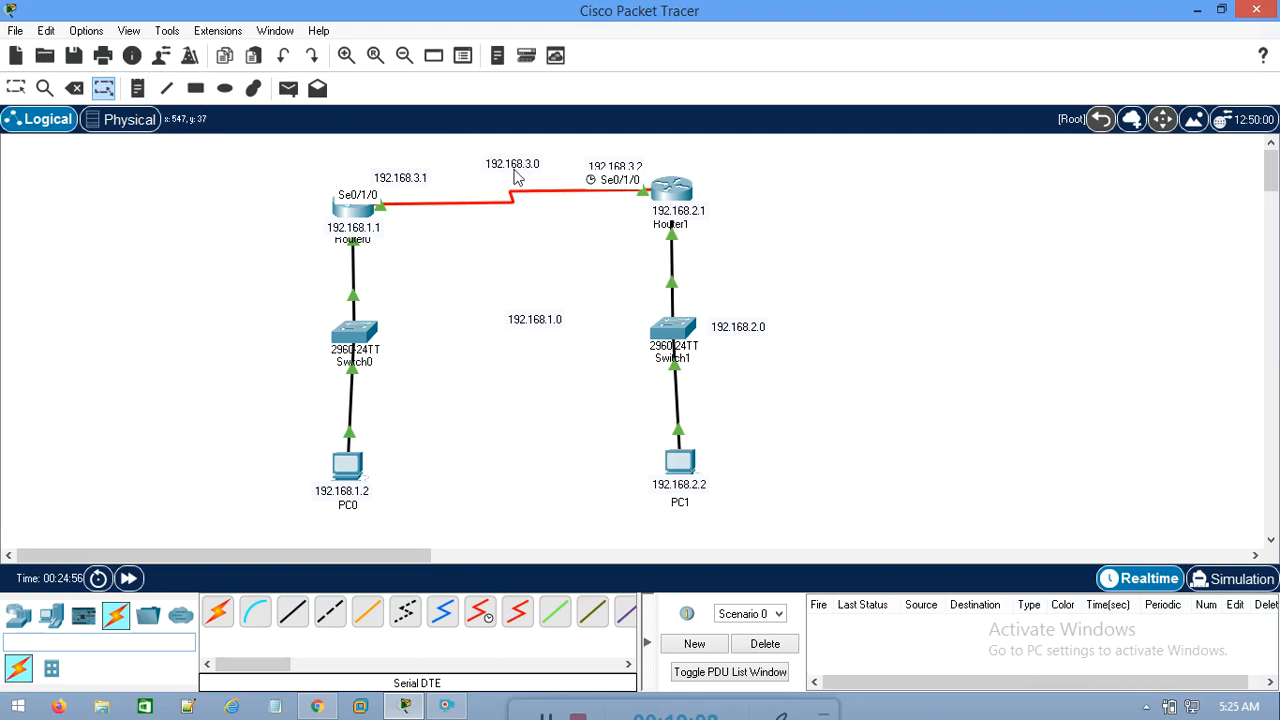
Move the 192.168.3.0 note closer to the serial link and the 192.168.1.0 note beside Switch0
click(17, 90)
mouse_move(519, 168)
mouse_down()
mouse_move(528, 199)
mouse_move(516, 187)
mouse_up()
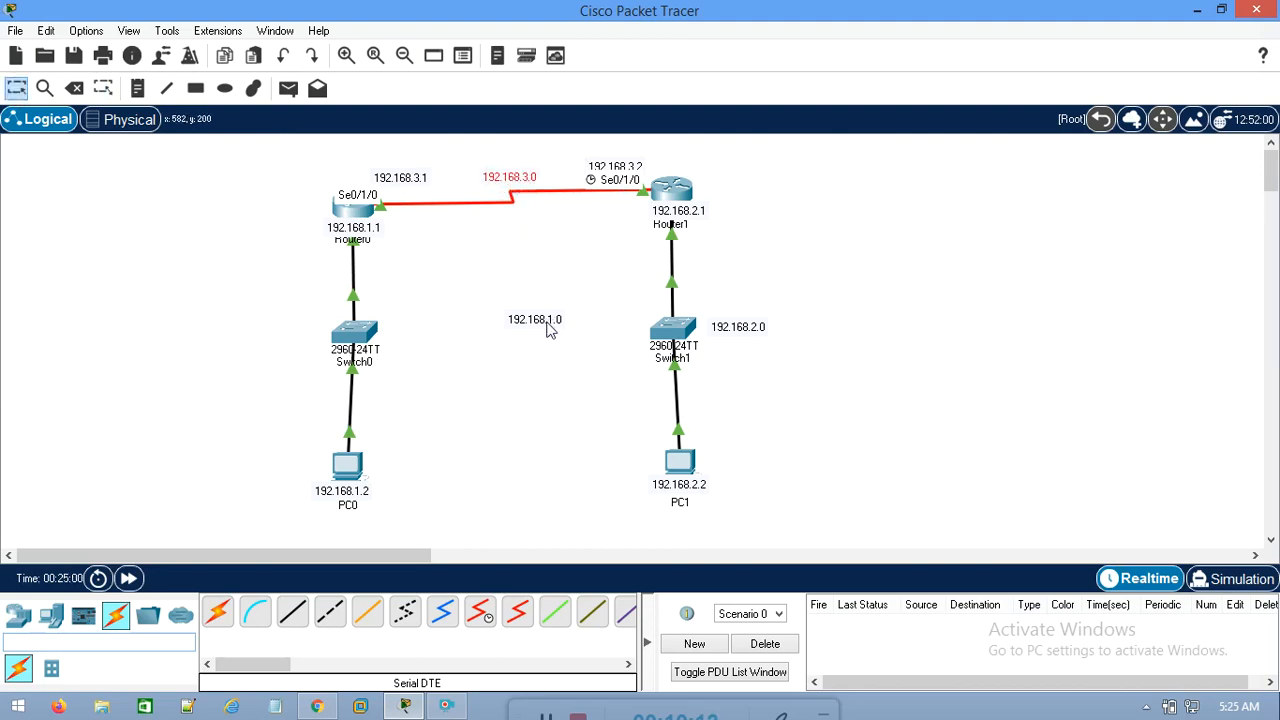
drag(540, 322, 308, 338)
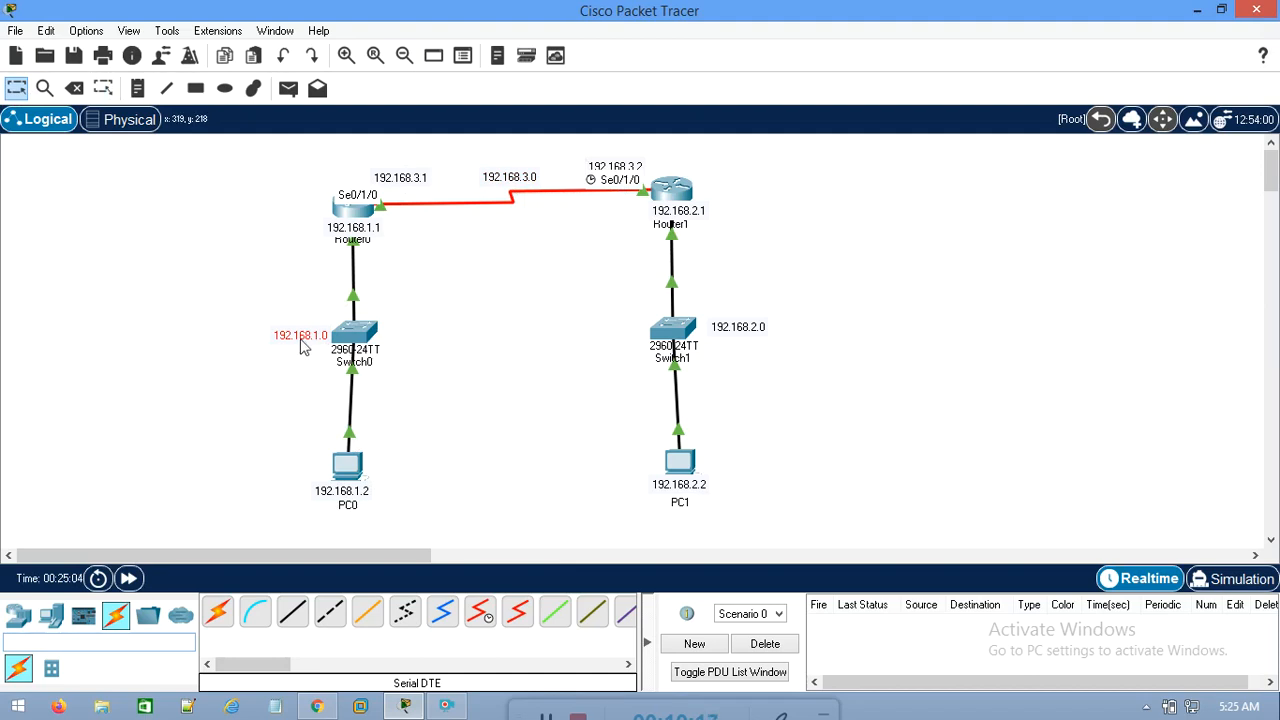
Examine Router0, the serial link, Router1 and Switch1's LAN to tell directly connected networks from remote ones
mouse_move(365, 348)
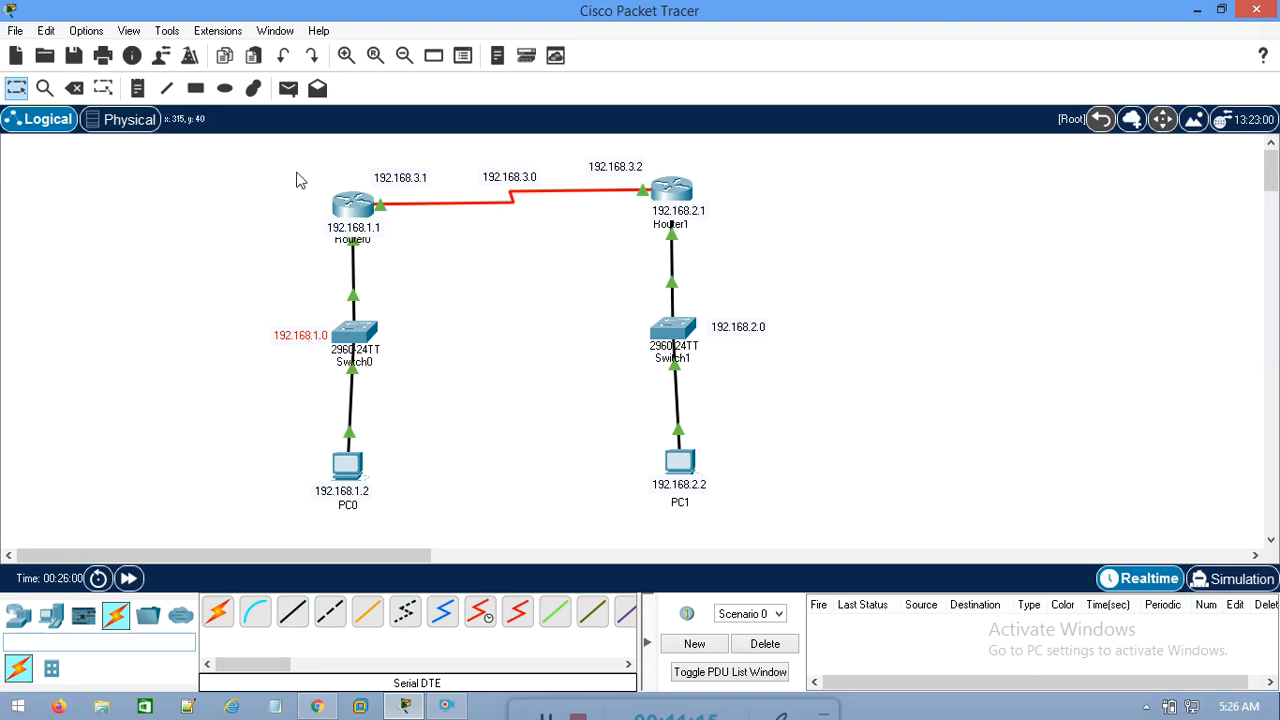
drag(295, 183, 403, 286)
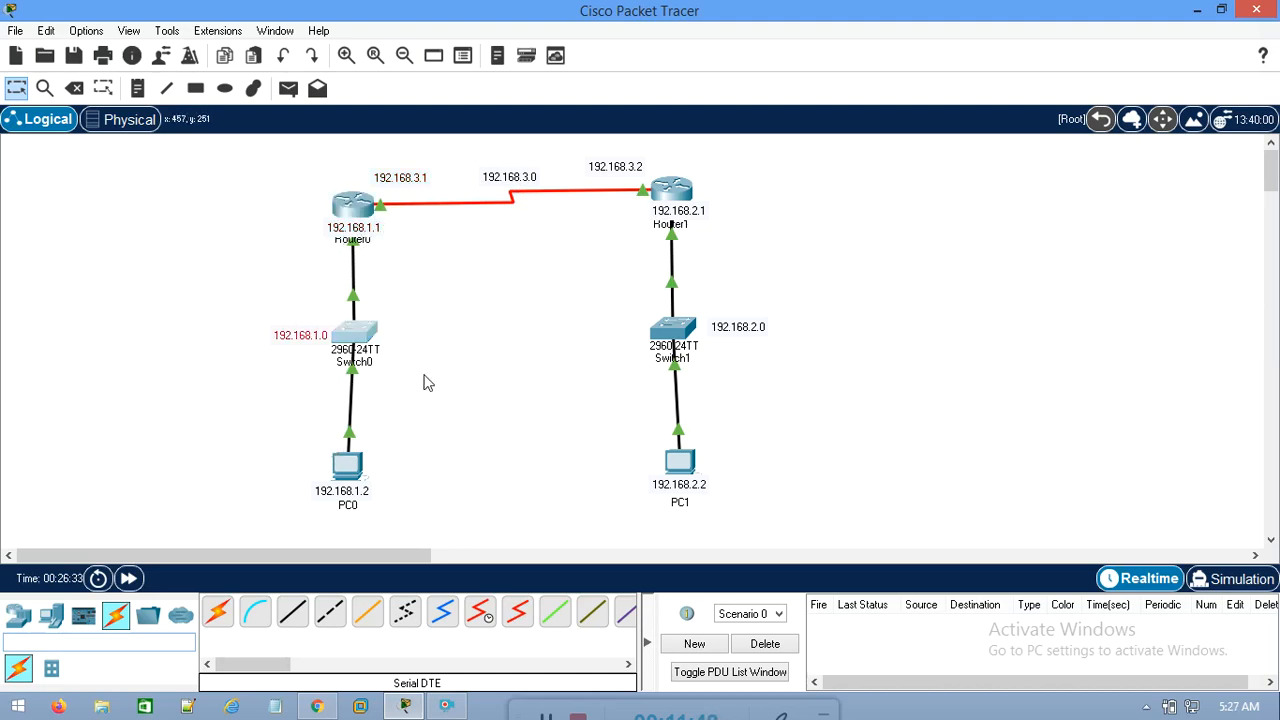
drag(564, 136, 453, 215)
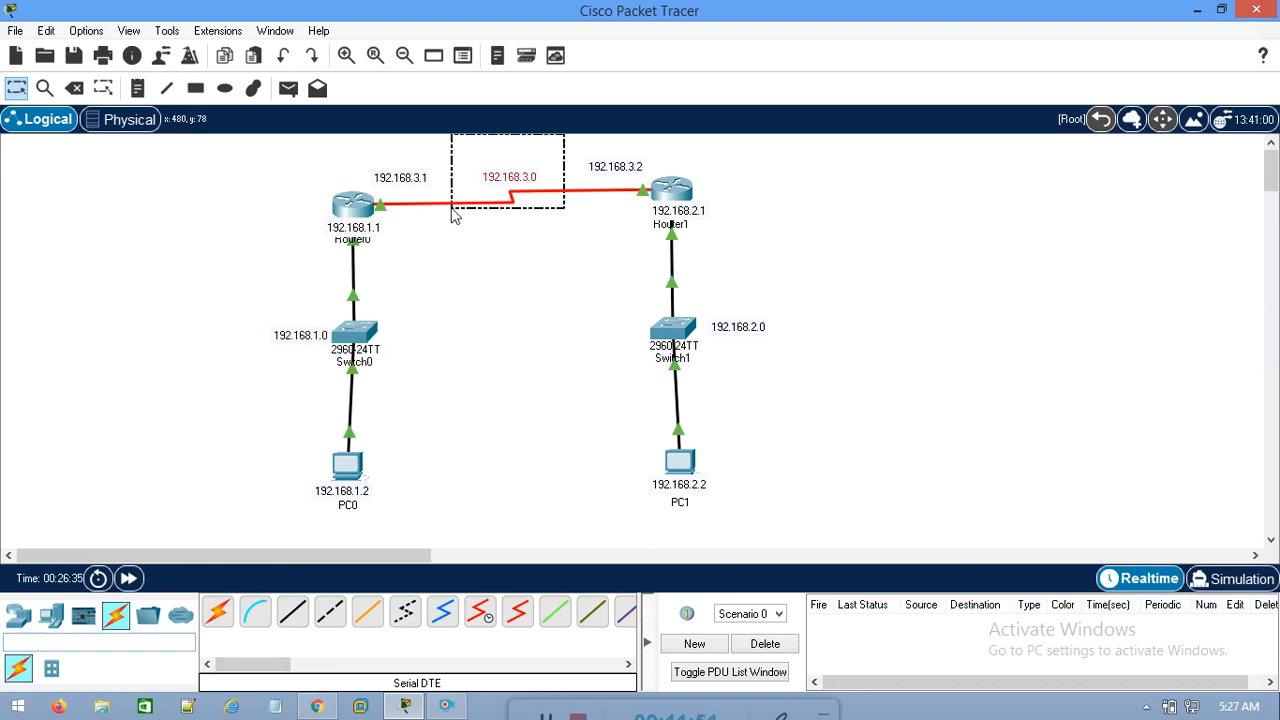
click(528, 167)
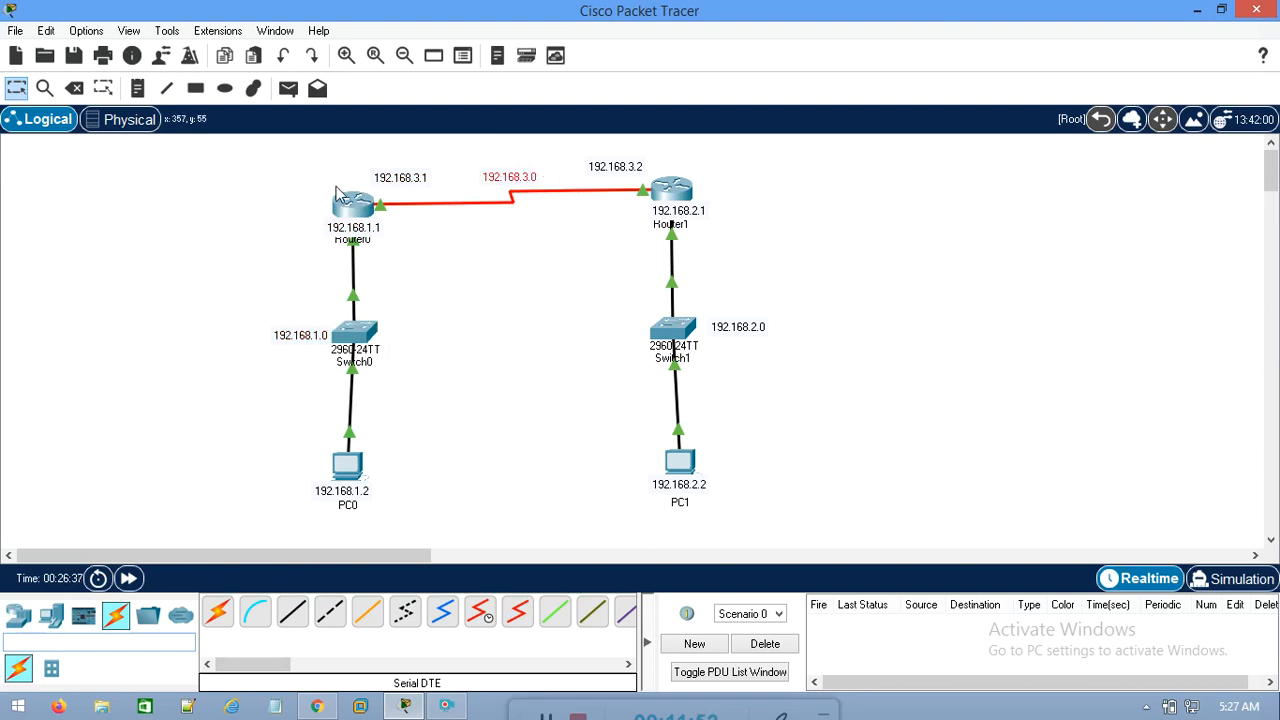
drag(287, 156, 415, 293)
drag(831, 277, 560, 401)
drag(822, 279, 580, 418)
mouse_move(364, 221)
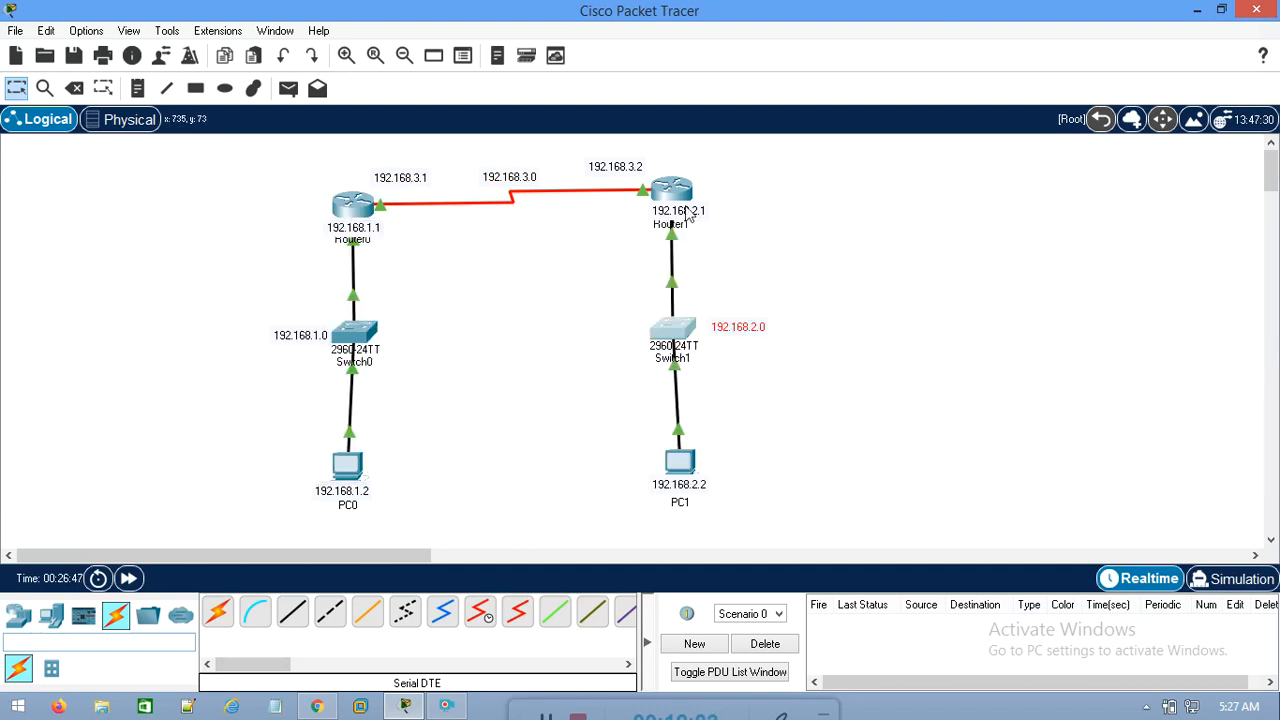
drag(796, 170, 622, 252)
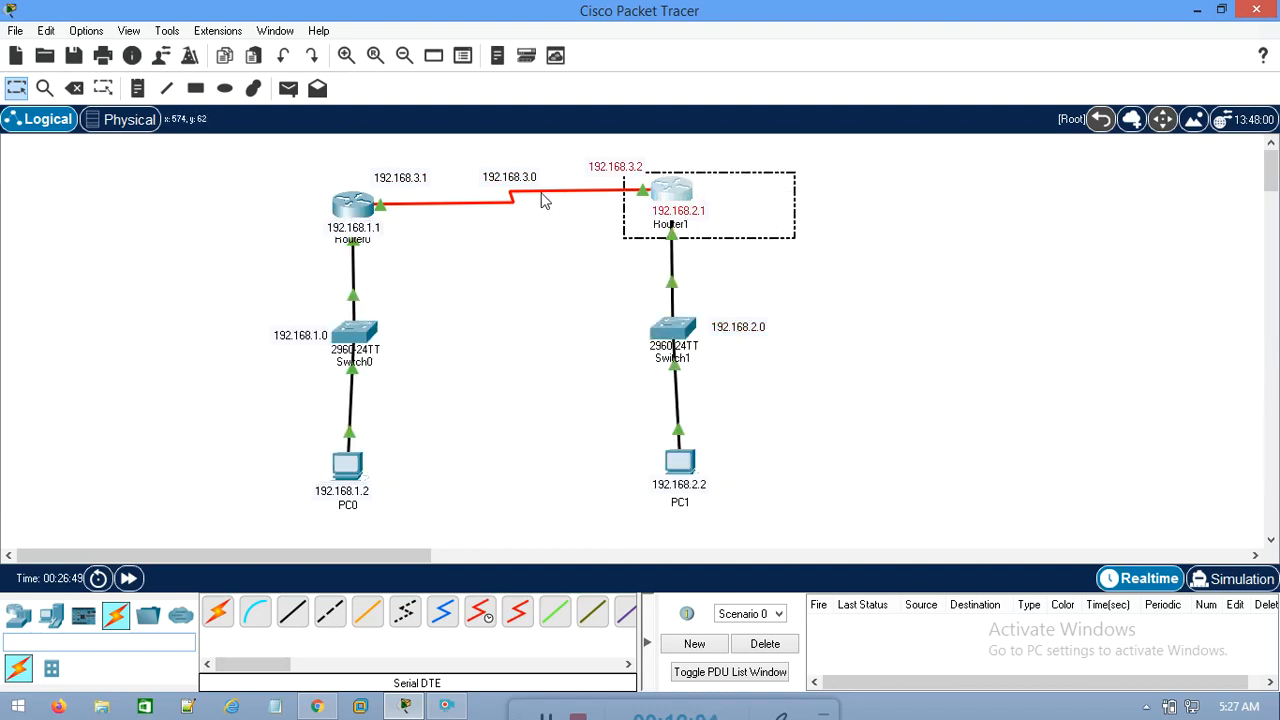
drag(465, 153, 576, 244)
click(835, 298)
drag(835, 298, 580, 378)
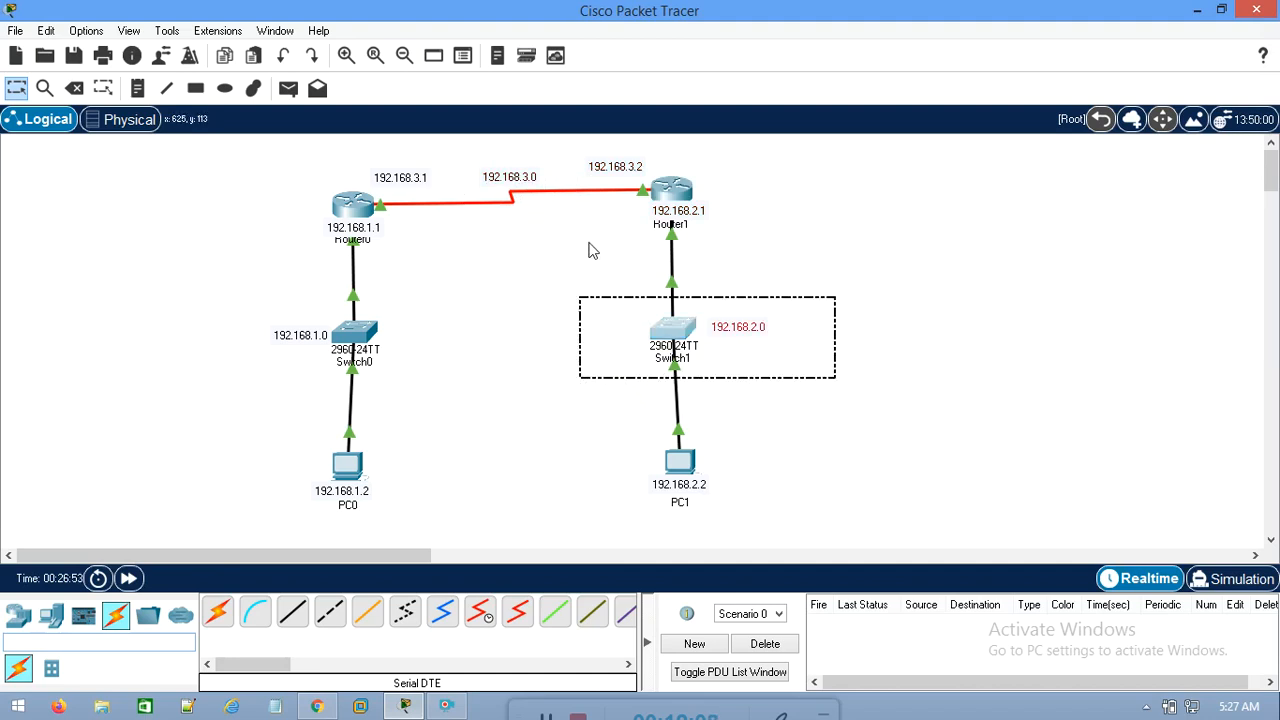
Compare each router with the LAN behind the opposite switch, and trace the communication needed between PC0 and PC1
drag(563, 145, 469, 290)
drag(834, 290, 606, 394)
drag(172, 291, 508, 400)
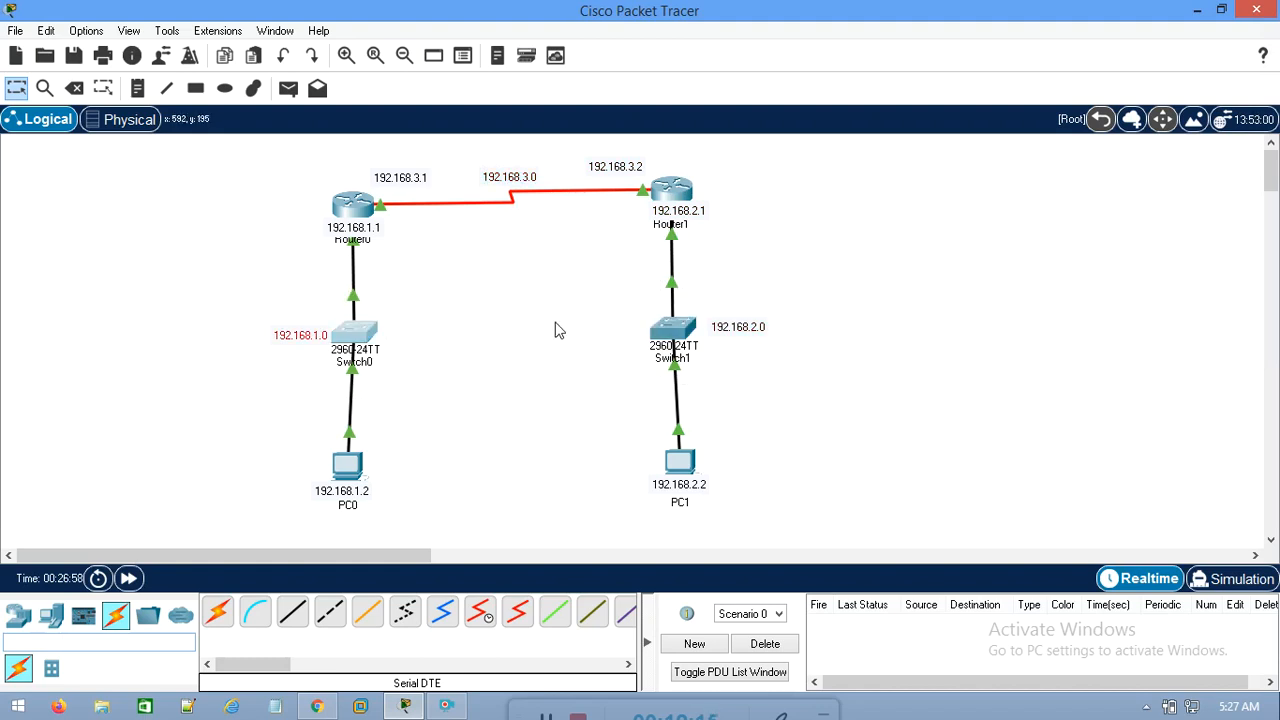
click(549, 346)
drag(290, 170, 503, 286)
drag(870, 287, 636, 370)
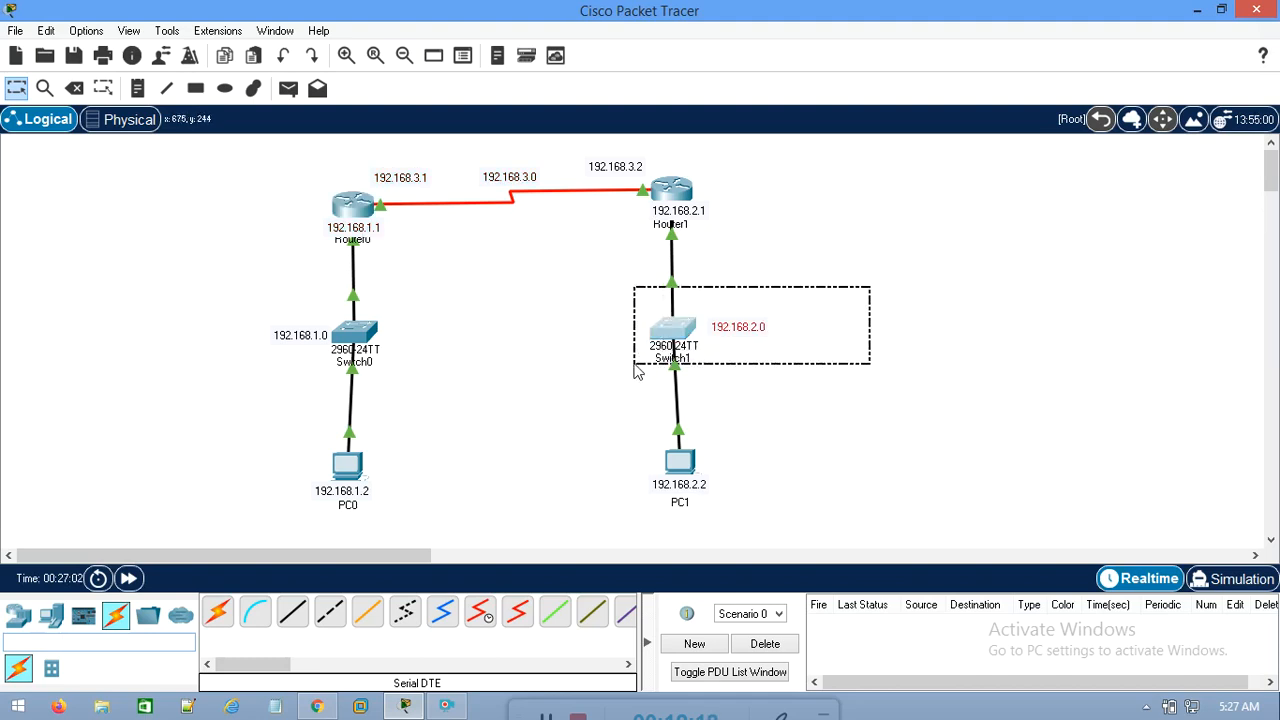
drag(772, 176, 632, 252)
drag(220, 302, 475, 386)
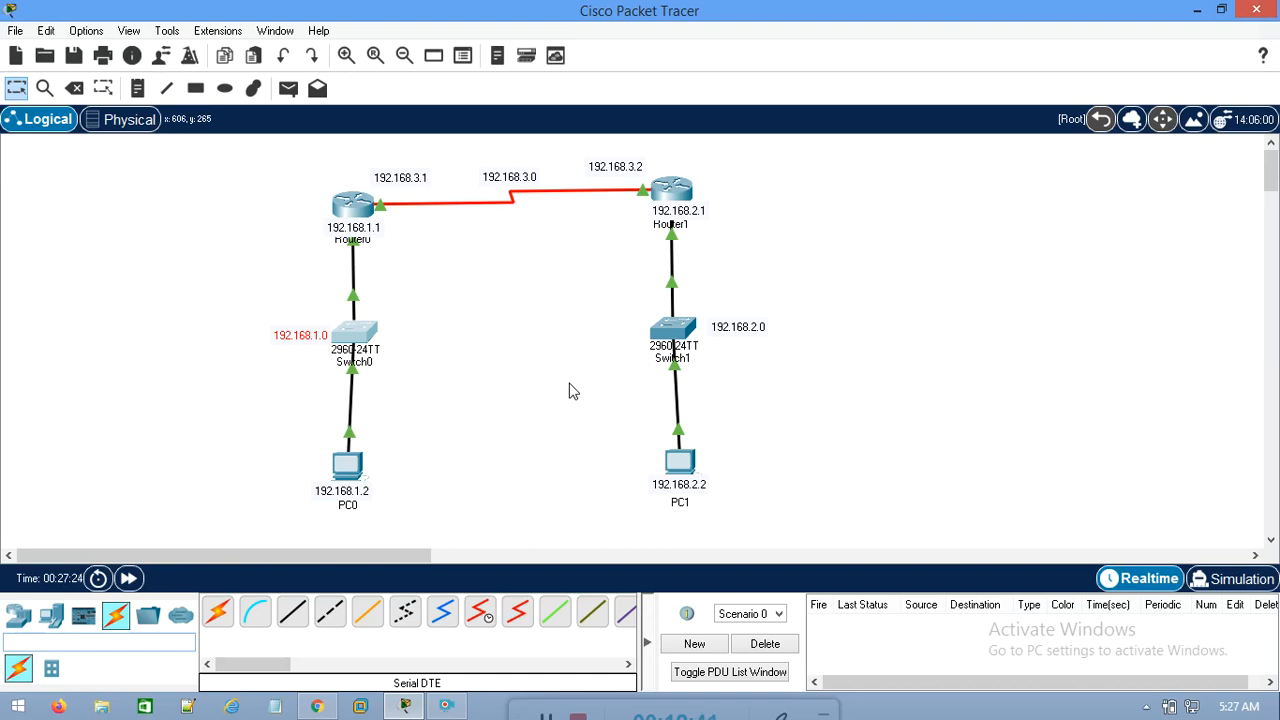
drag(248, 430, 430, 543)
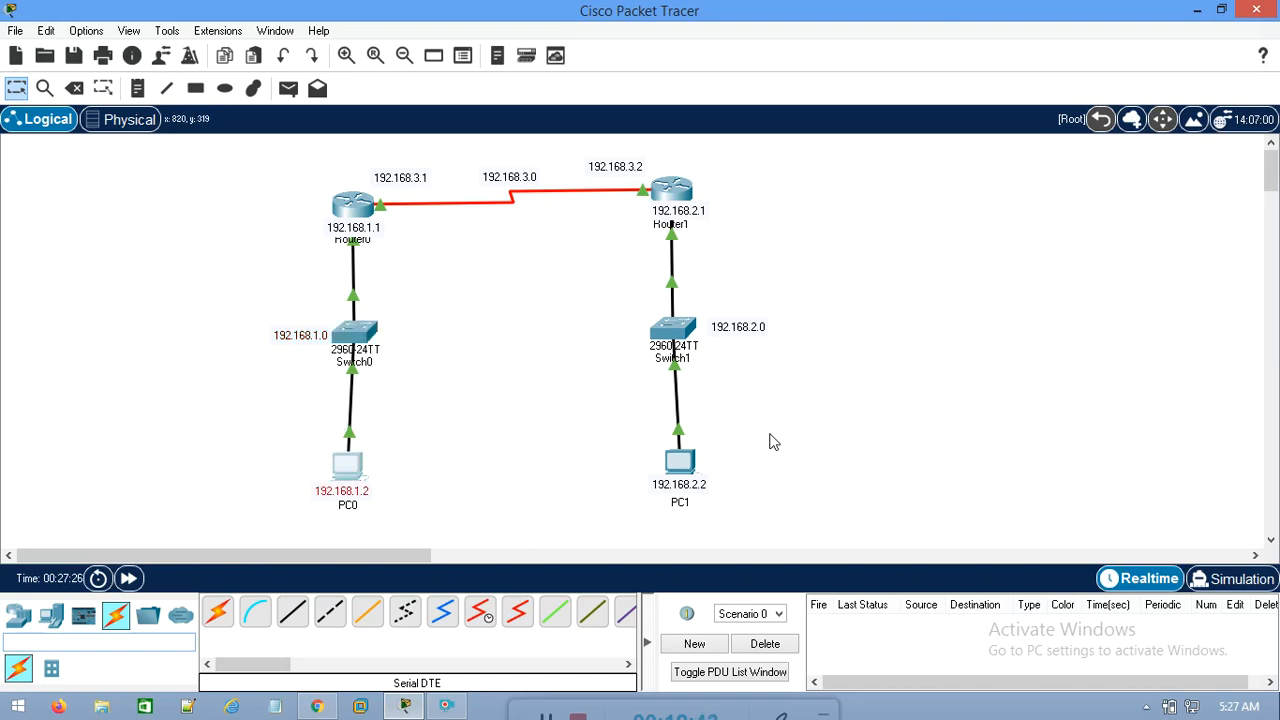
drag(770, 433, 530, 513)
click(277, 460)
drag(771, 440, 595, 508)
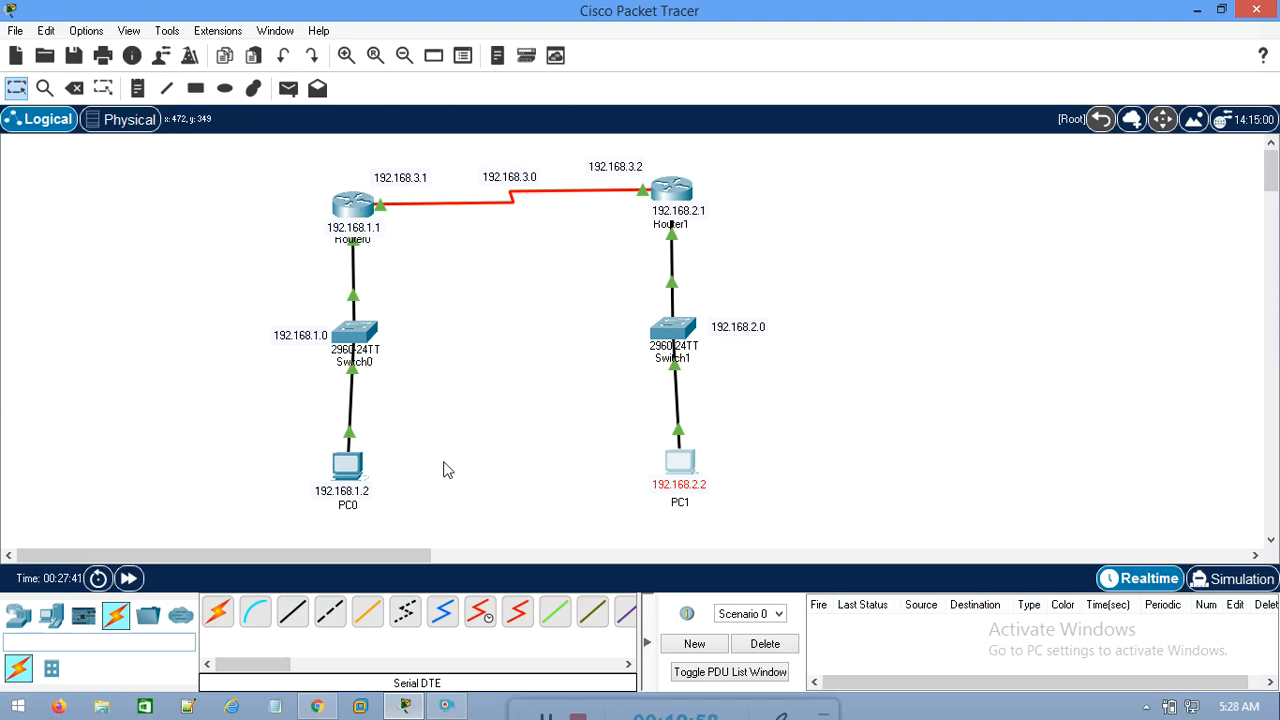
Check Router0's interface addresses against the 192.168.2.0 network, and Router1's against the 192.168.1.0 network
drag(291, 163, 430, 302)
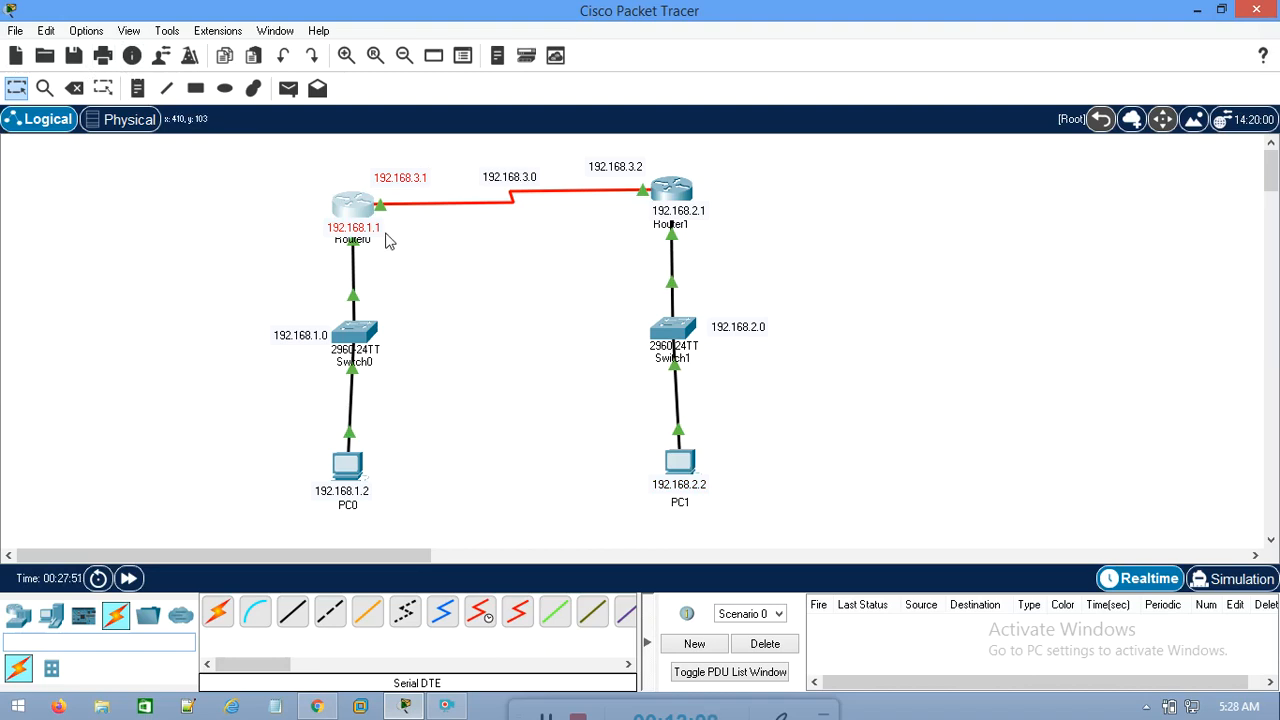
drag(271, 156, 443, 280)
drag(810, 292, 585, 405)
drag(294, 165, 500, 344)
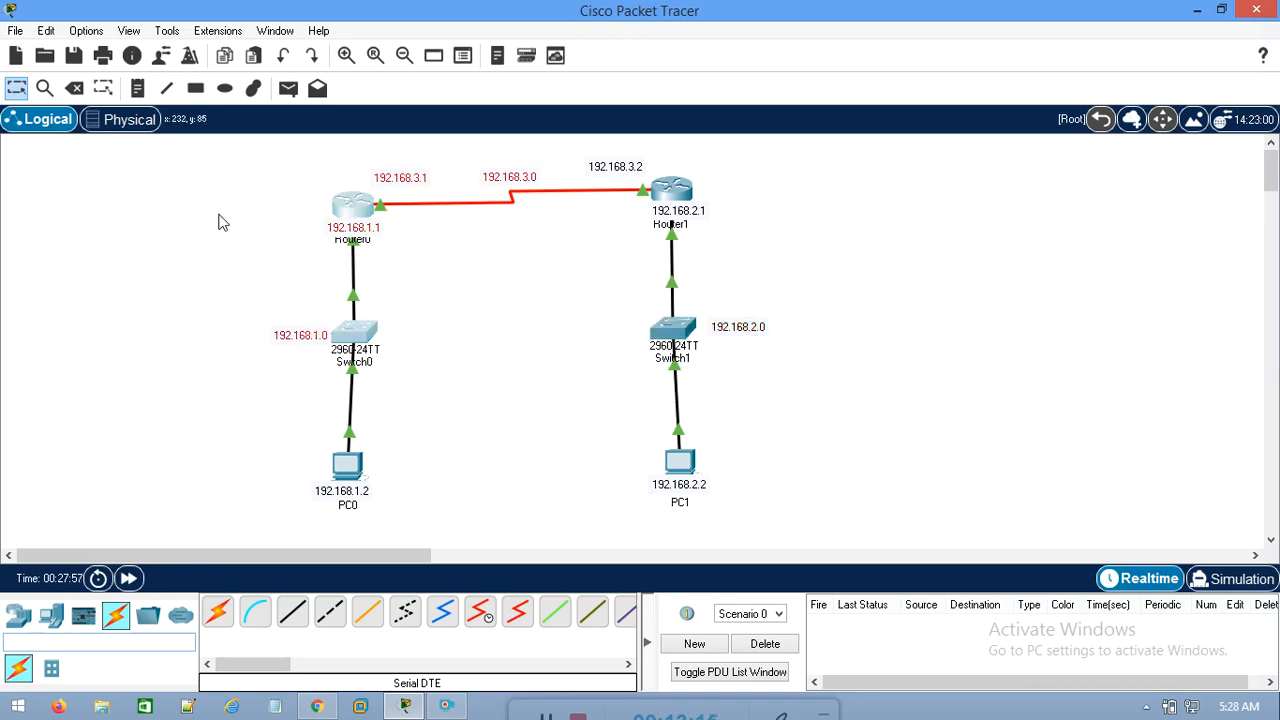
drag(294, 166, 428, 284)
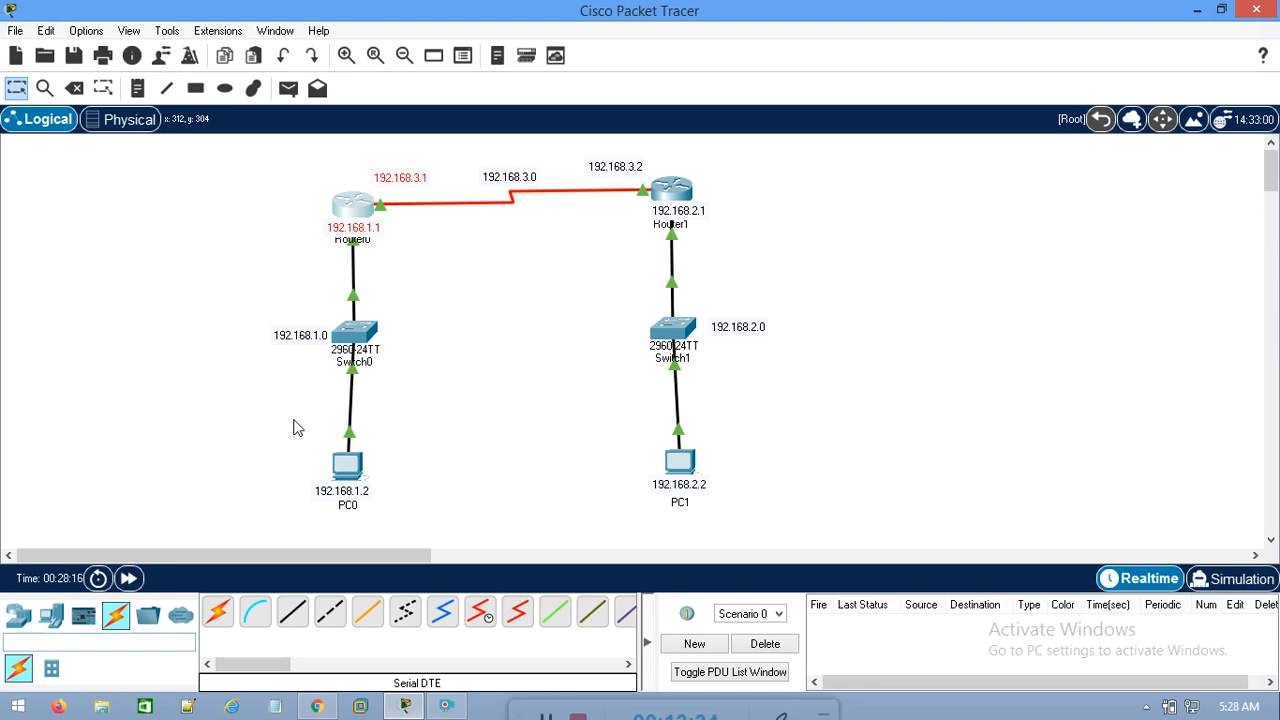
drag(246, 150, 444, 310)
drag(834, 281, 555, 377)
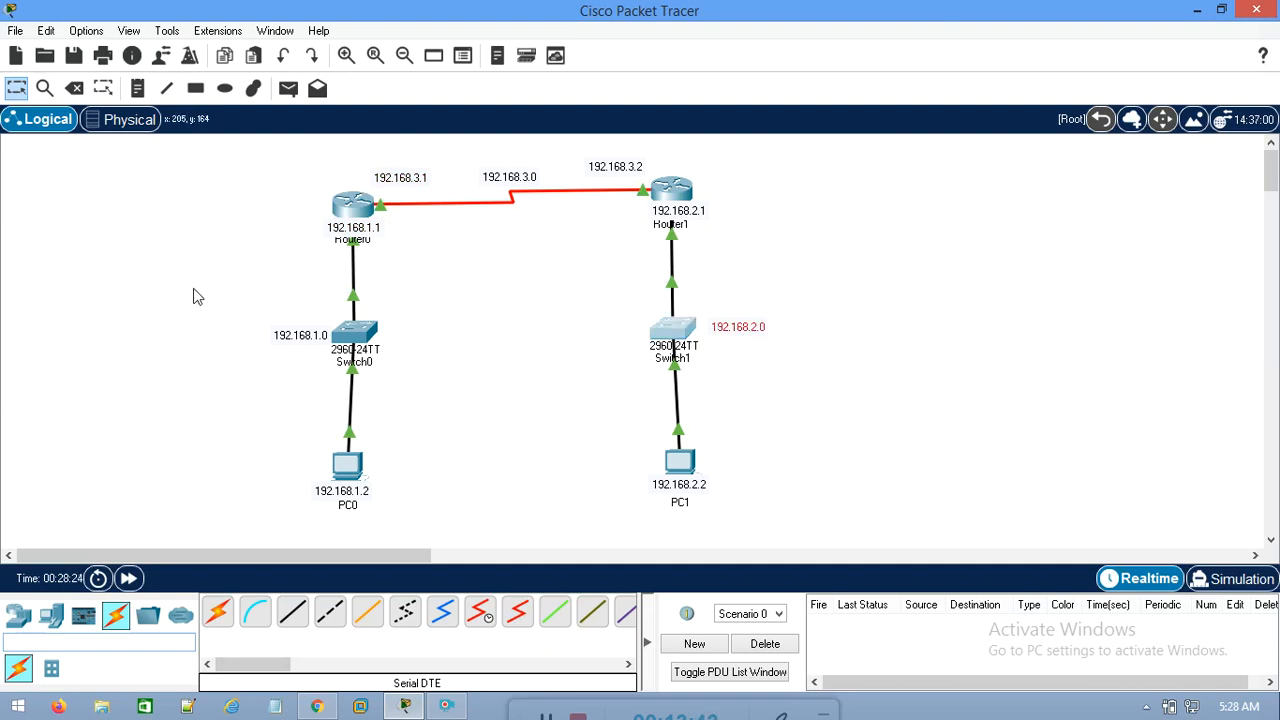
drag(826, 146, 636, 278)
drag(160, 318, 460, 383)
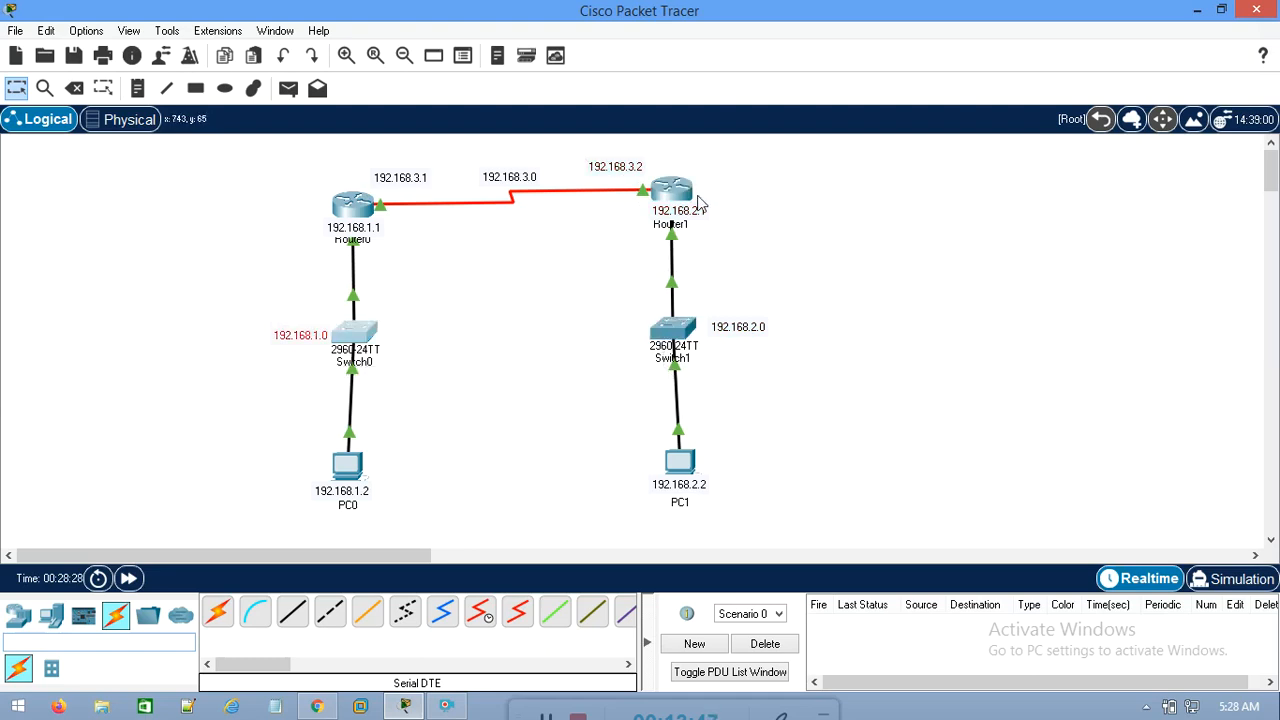
click(846, 289)
drag(846, 289, 590, 389)
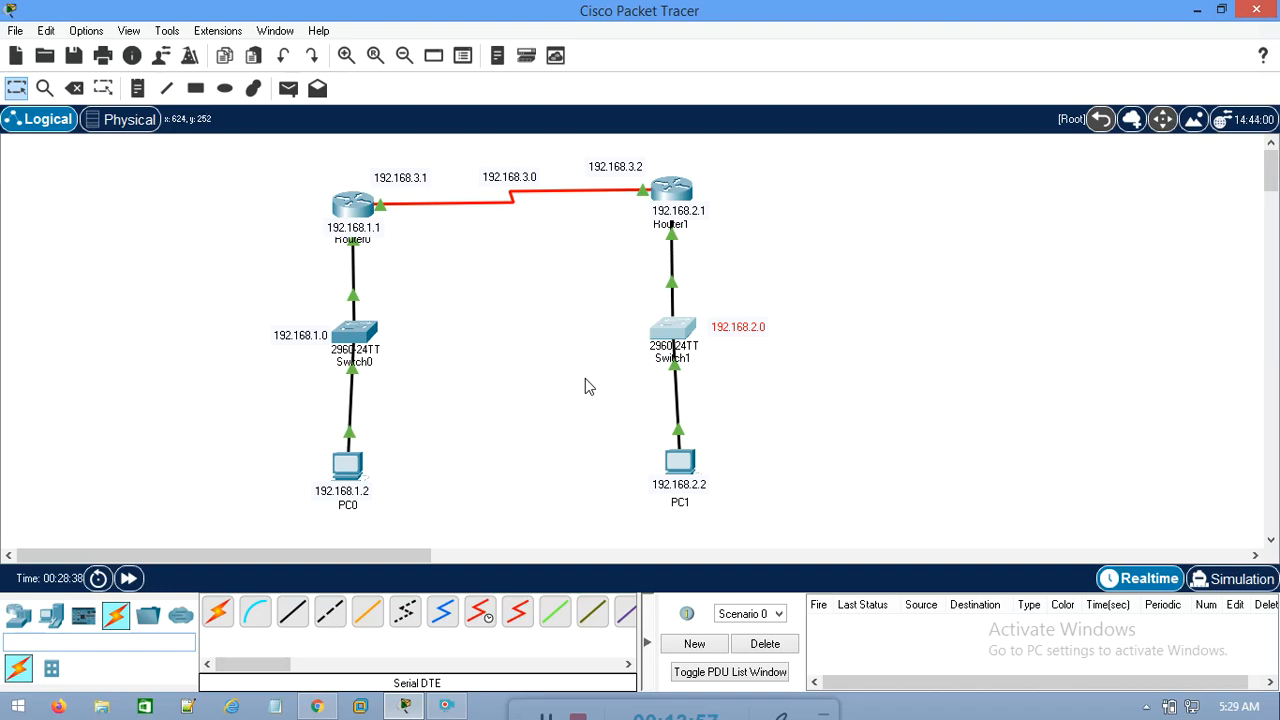
drag(281, 163, 429, 289)
click(922, 304)
drag(918, 295, 555, 424)
mouse_move(368, 203)
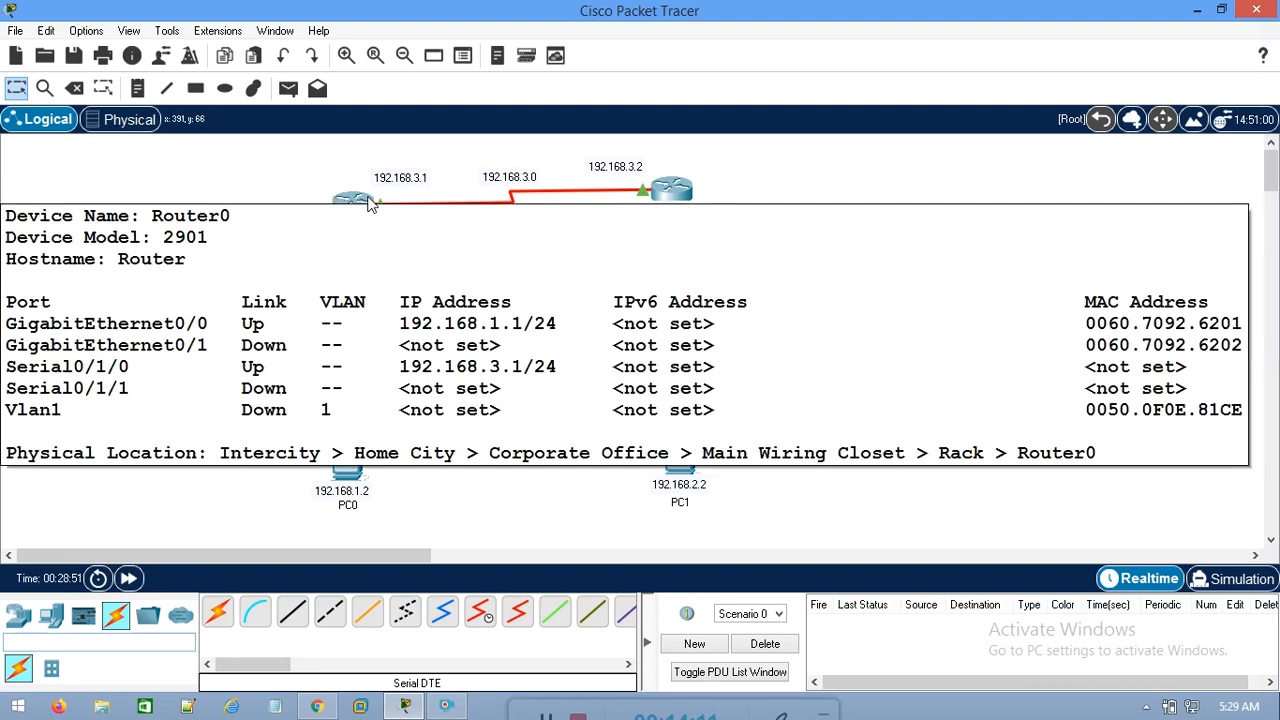
Review how Router1 relates to Switch0's network and which network behind Switch1 lies beyond Router0
drag(789, 164, 603, 268)
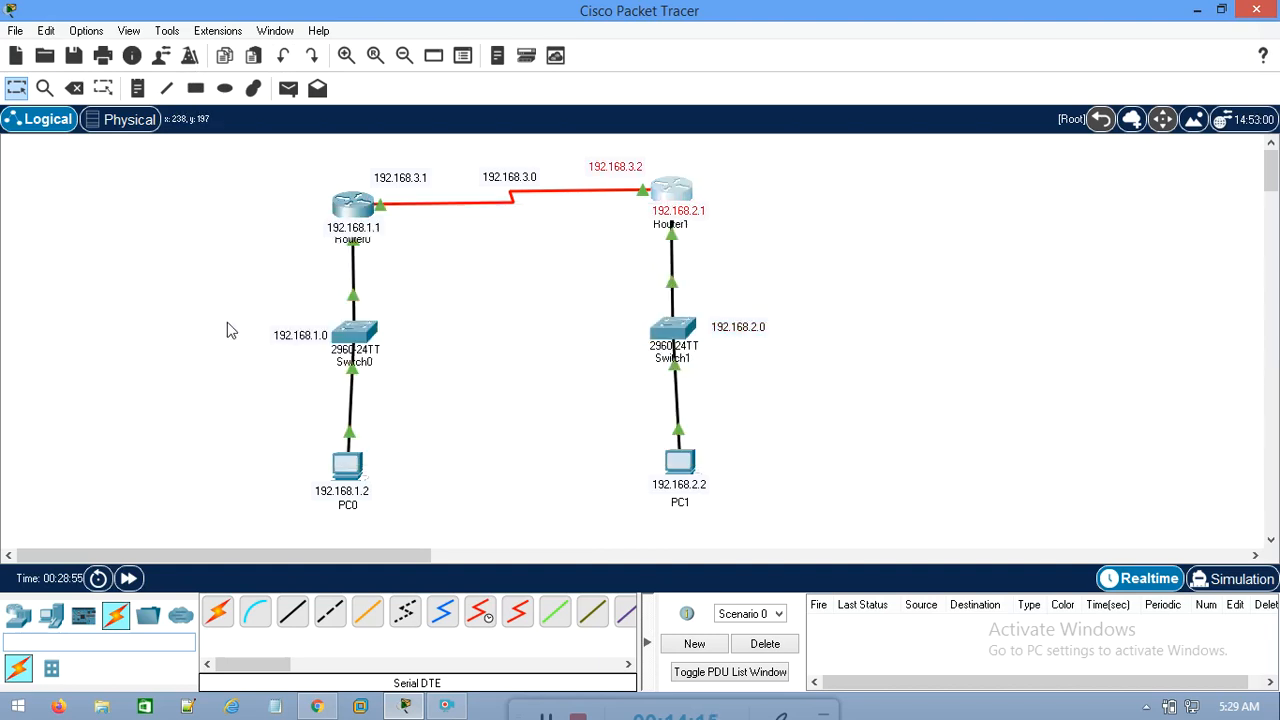
drag(209, 308, 456, 379)
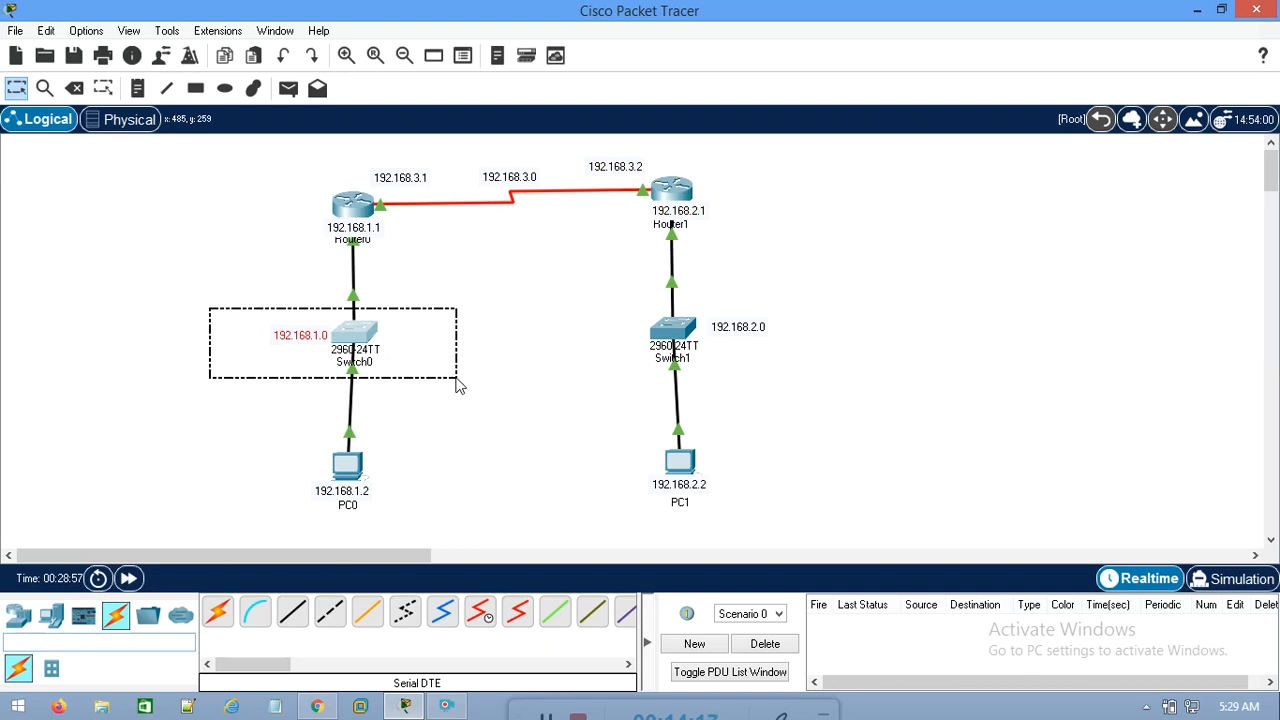
drag(458, 386, 459, 391)
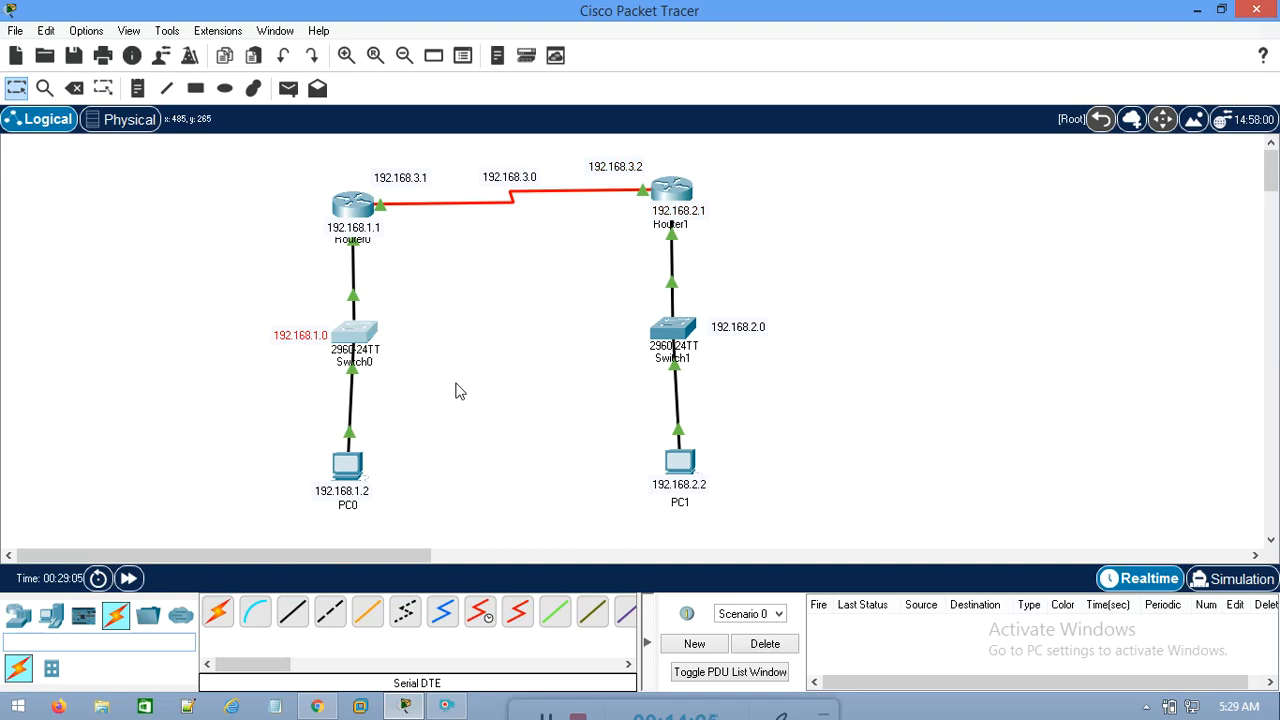
drag(752, 162, 574, 306)
drag(264, 160, 415, 250)
drag(757, 177, 583, 254)
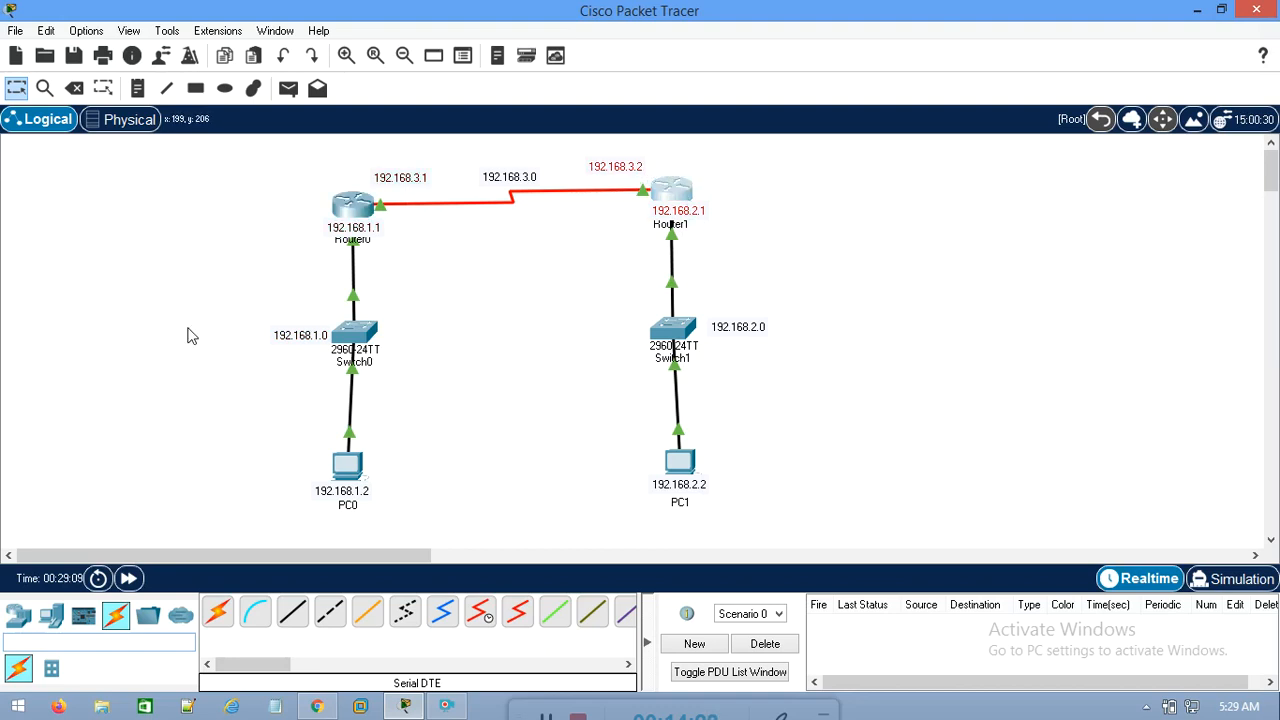
drag(190, 326, 385, 374)
drag(886, 292, 564, 370)
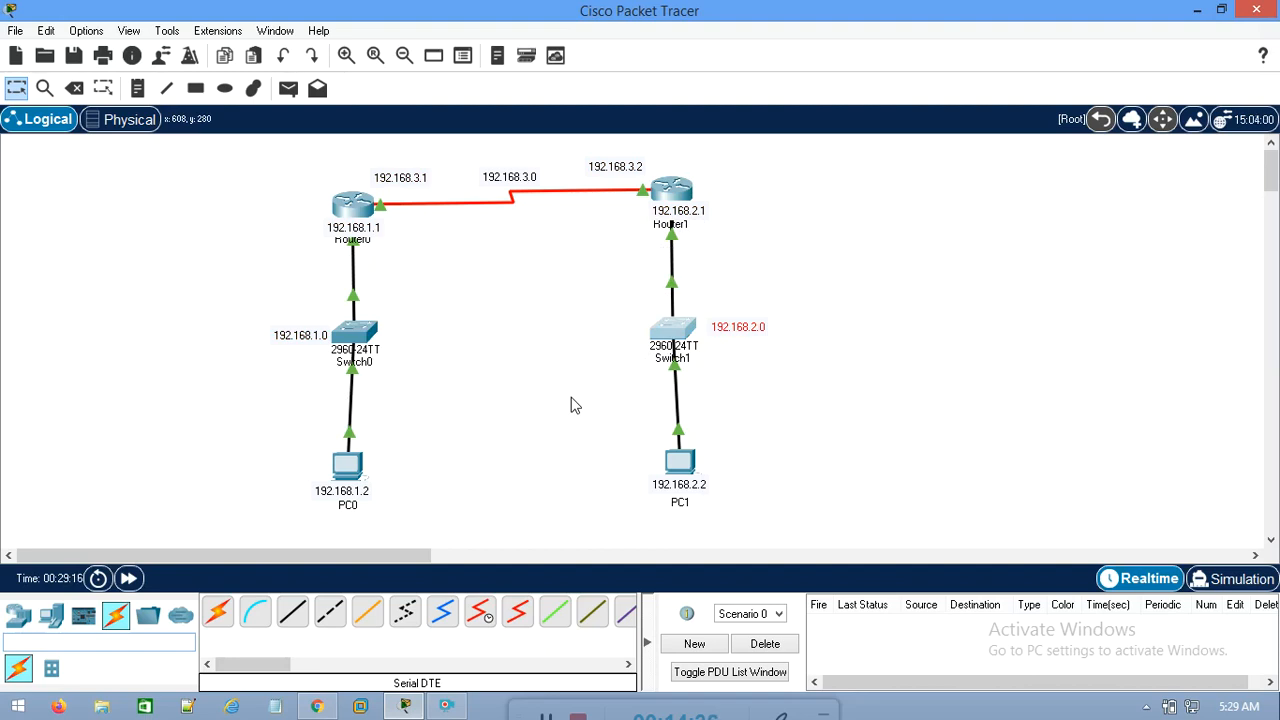
drag(741, 165, 676, 245)
drag(202, 308, 417, 373)
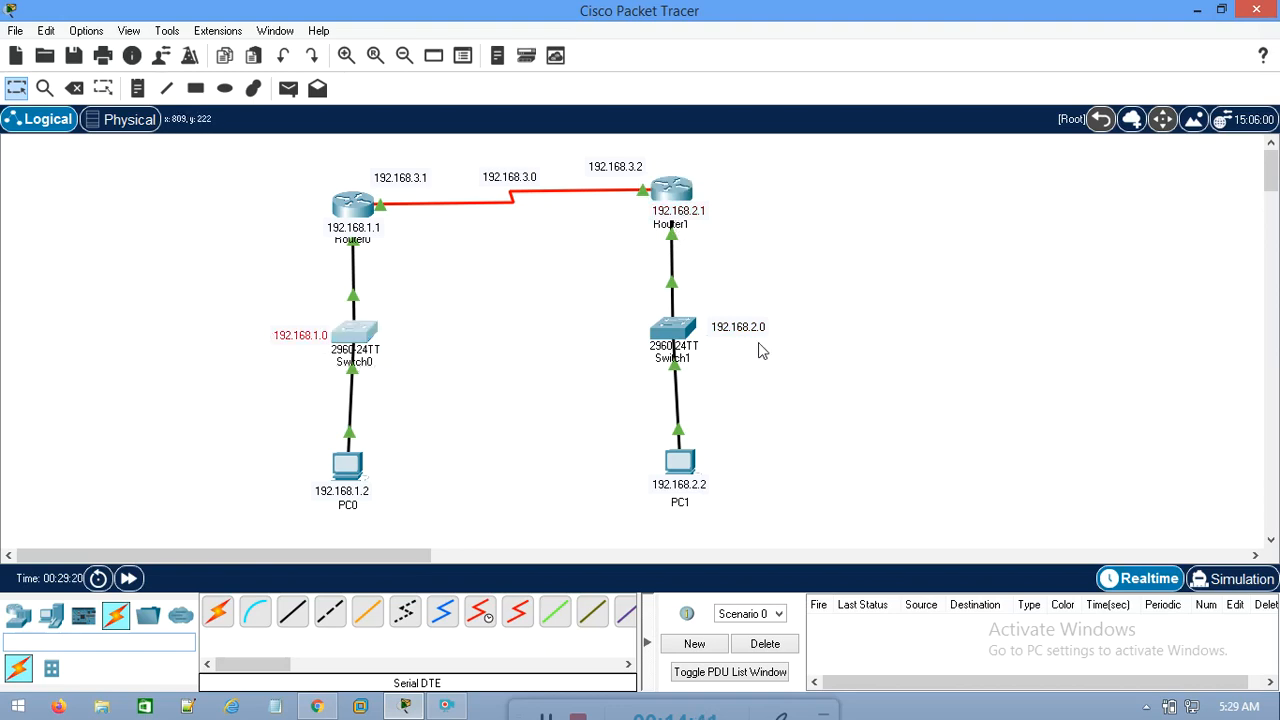
Shift the 192.168.2.0 note away from Switch1 and return it beside the switch
drag(761, 330, 790, 329)
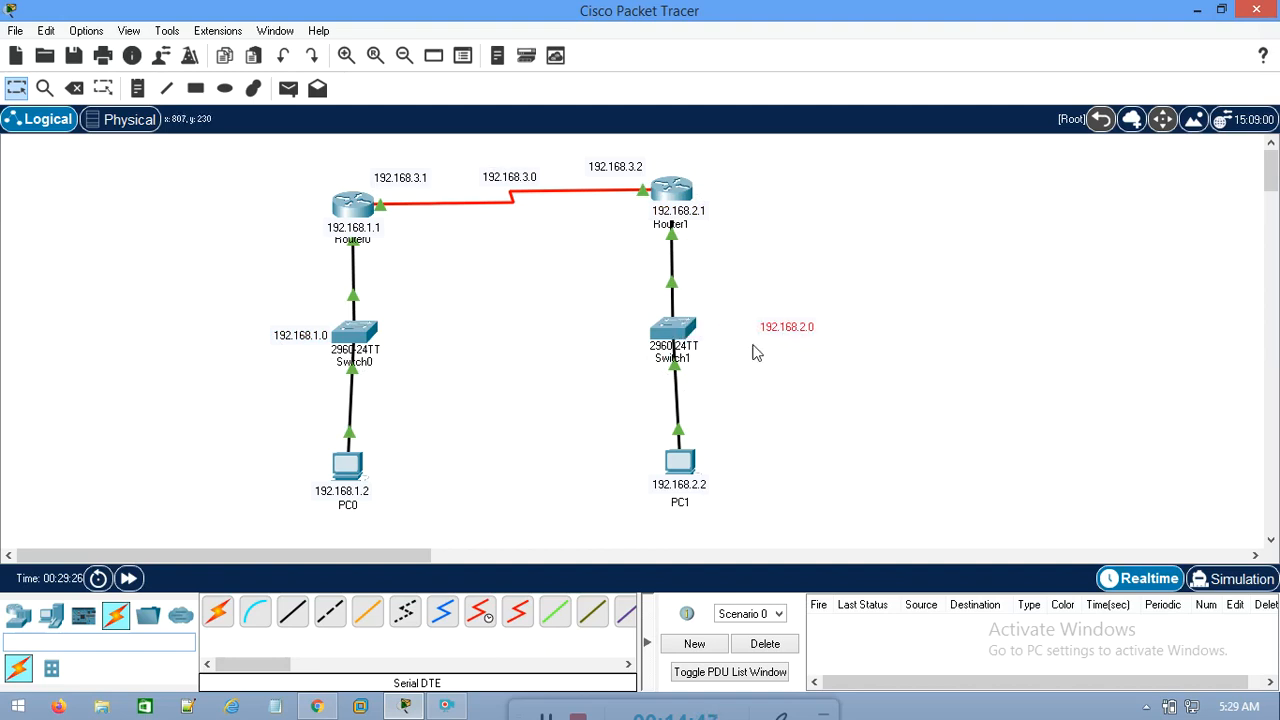
mouse_move(367, 223)
drag(800, 329, 747, 331)
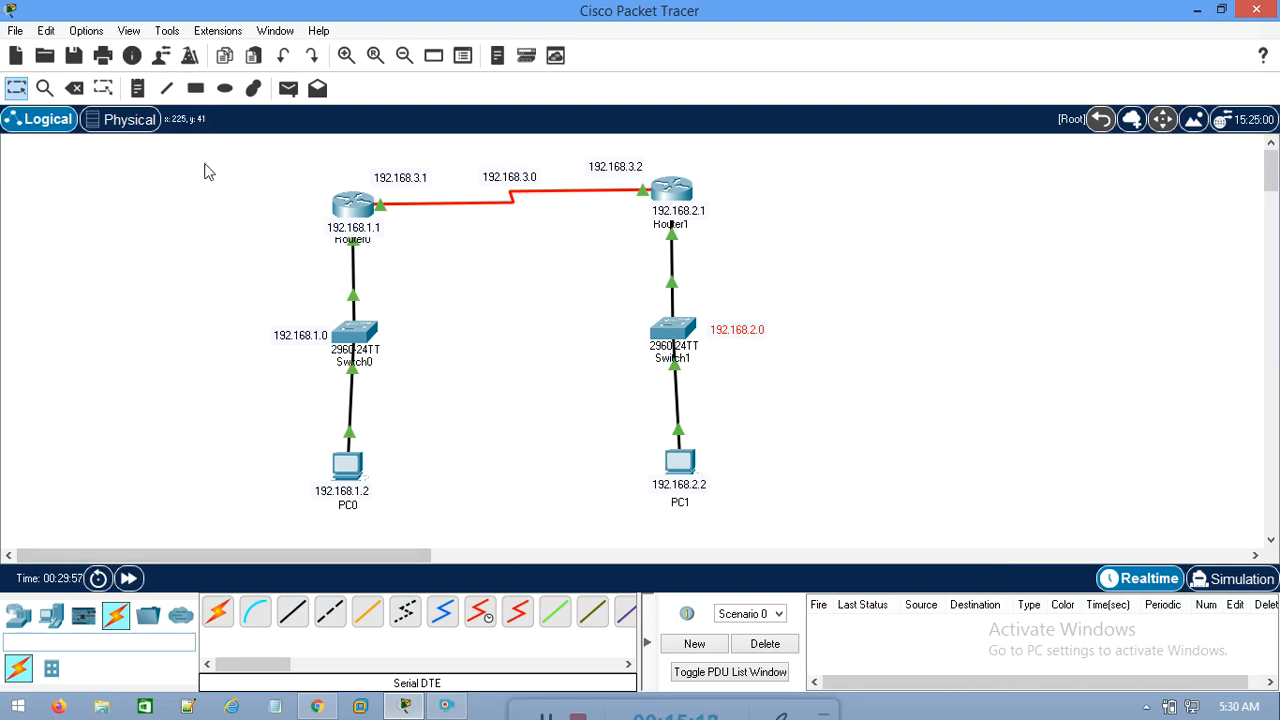
Review which remote LAN each router needs a route to, covering Router0 with 192.168.2.0 and Router1 with 192.168.1.0
drag(290, 169, 436, 290)
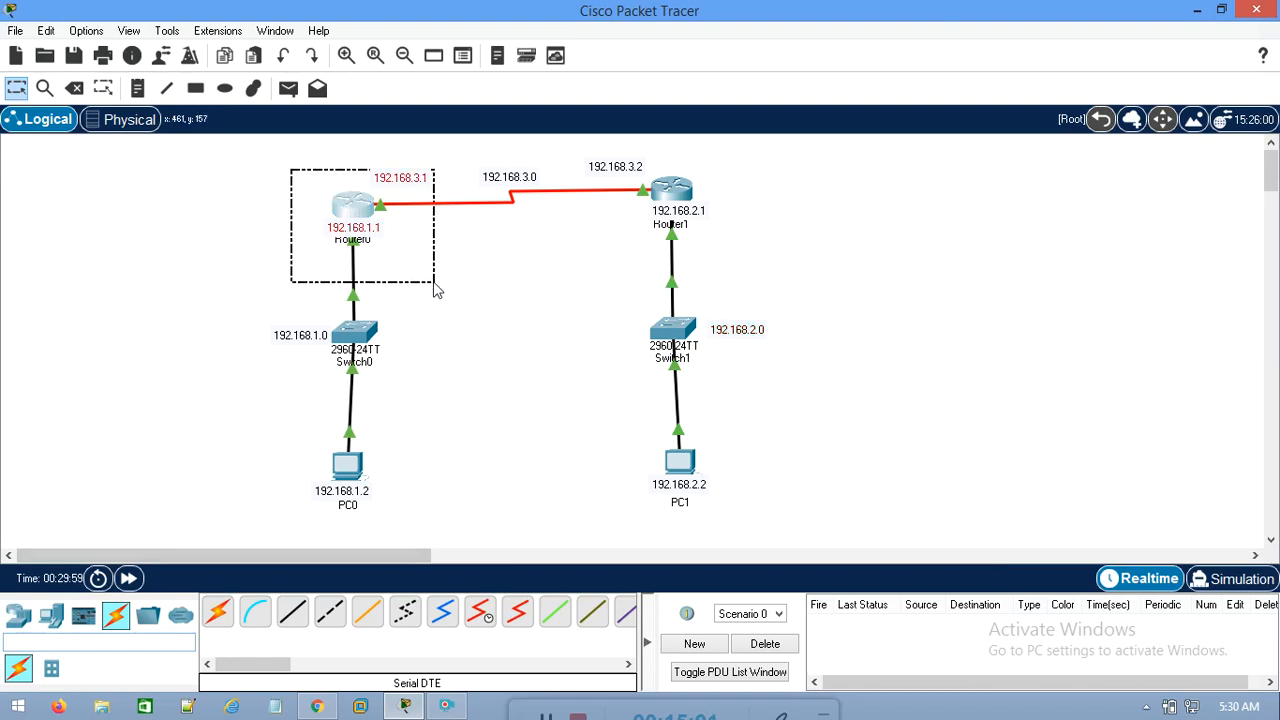
drag(434, 283, 434, 280)
drag(251, 157, 432, 280)
drag(837, 276, 600, 386)
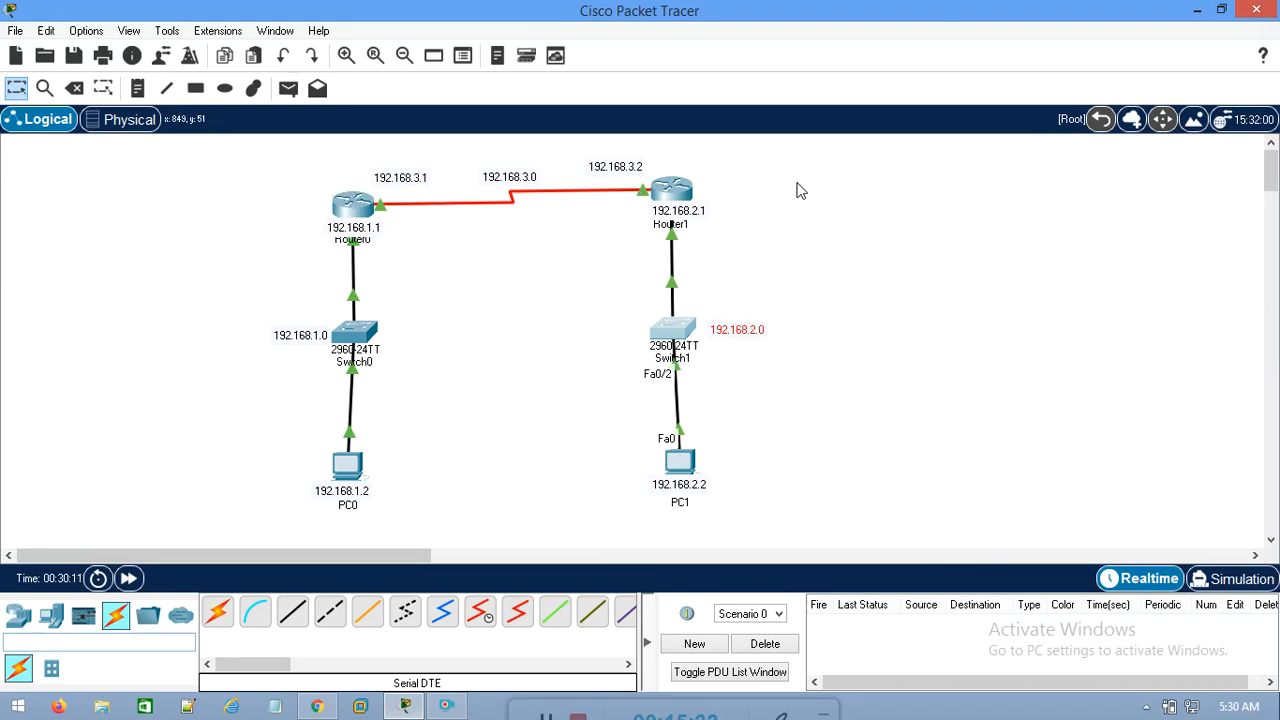
drag(799, 143, 578, 253)
drag(171, 286, 457, 365)
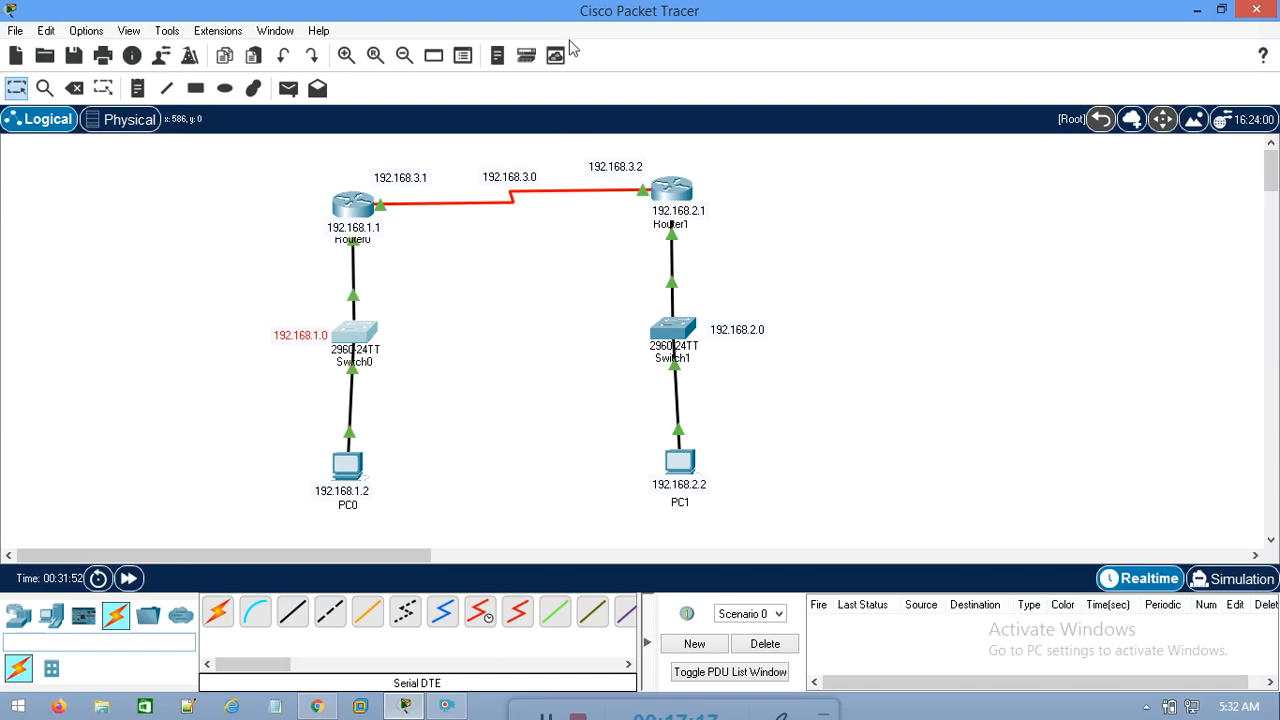
drag(208, 158, 457, 289)
drag(906, 270, 447, 416)
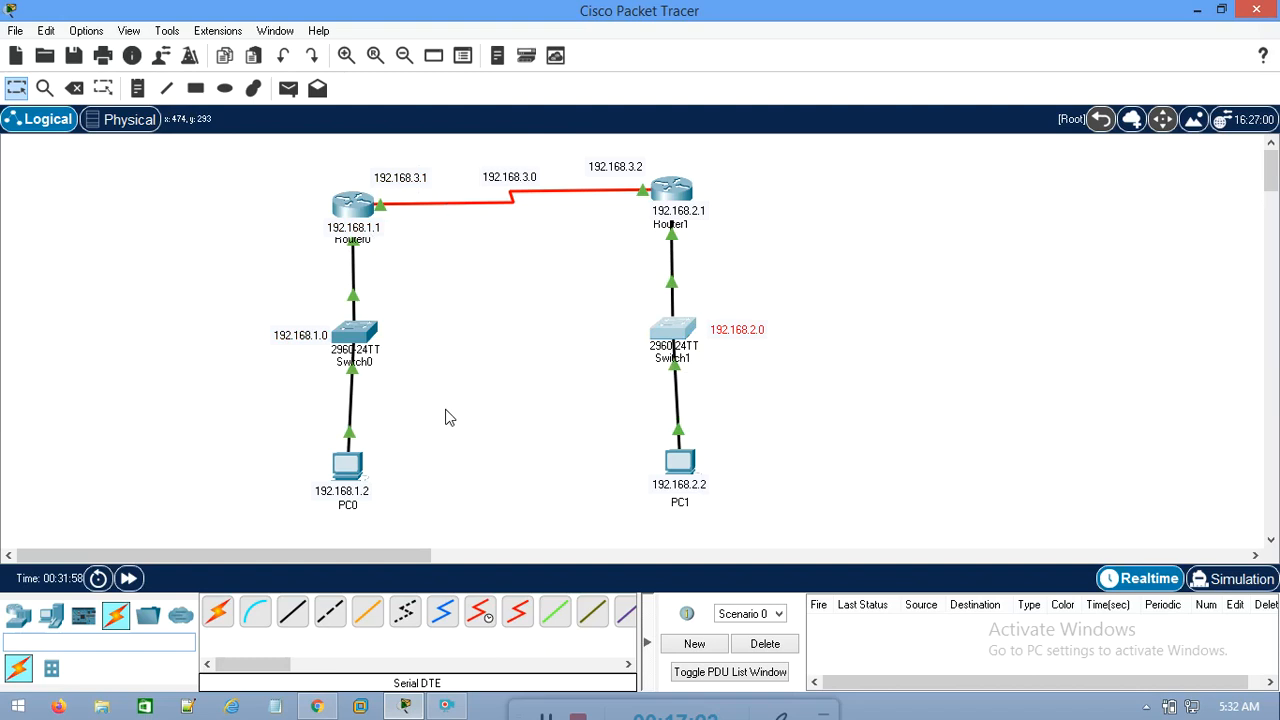
drag(756, 168, 658, 238)
drag(194, 309, 518, 399)
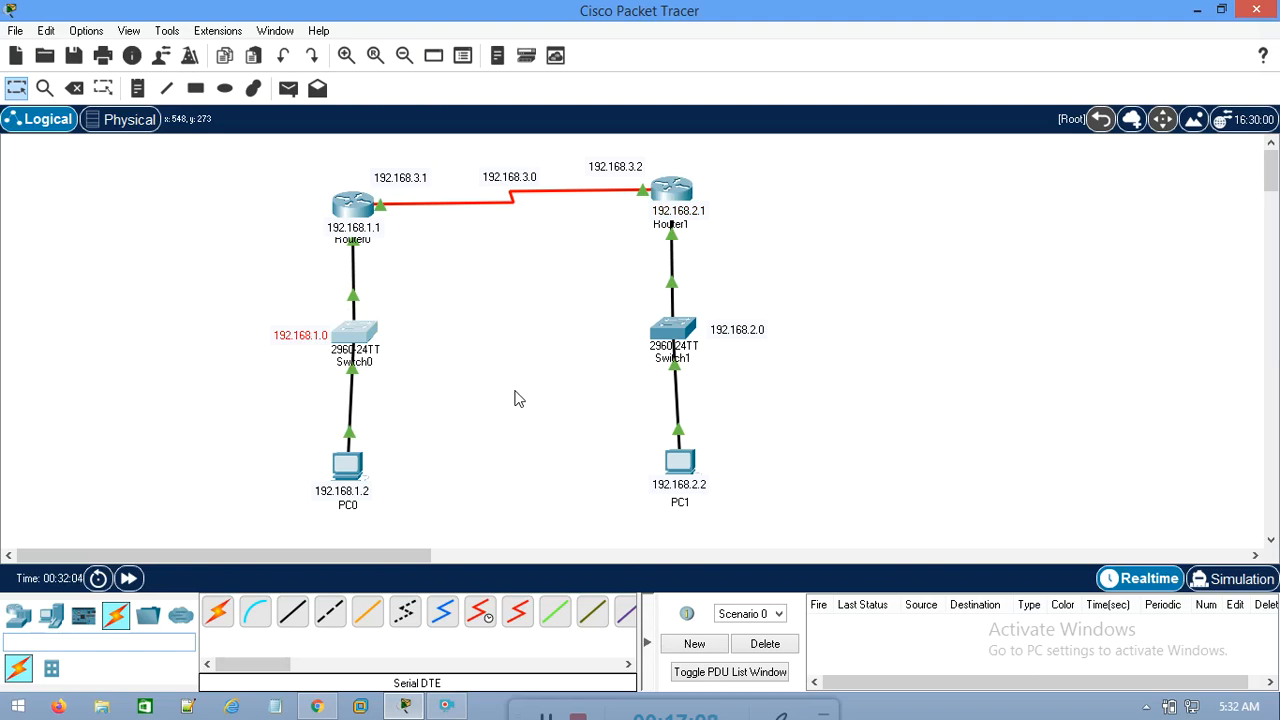
drag(865, 289, 592, 369)
Compare the interface addresses of Router1 and Router0 with the 192.168.2.0 network behind Switch1
click(672, 192)
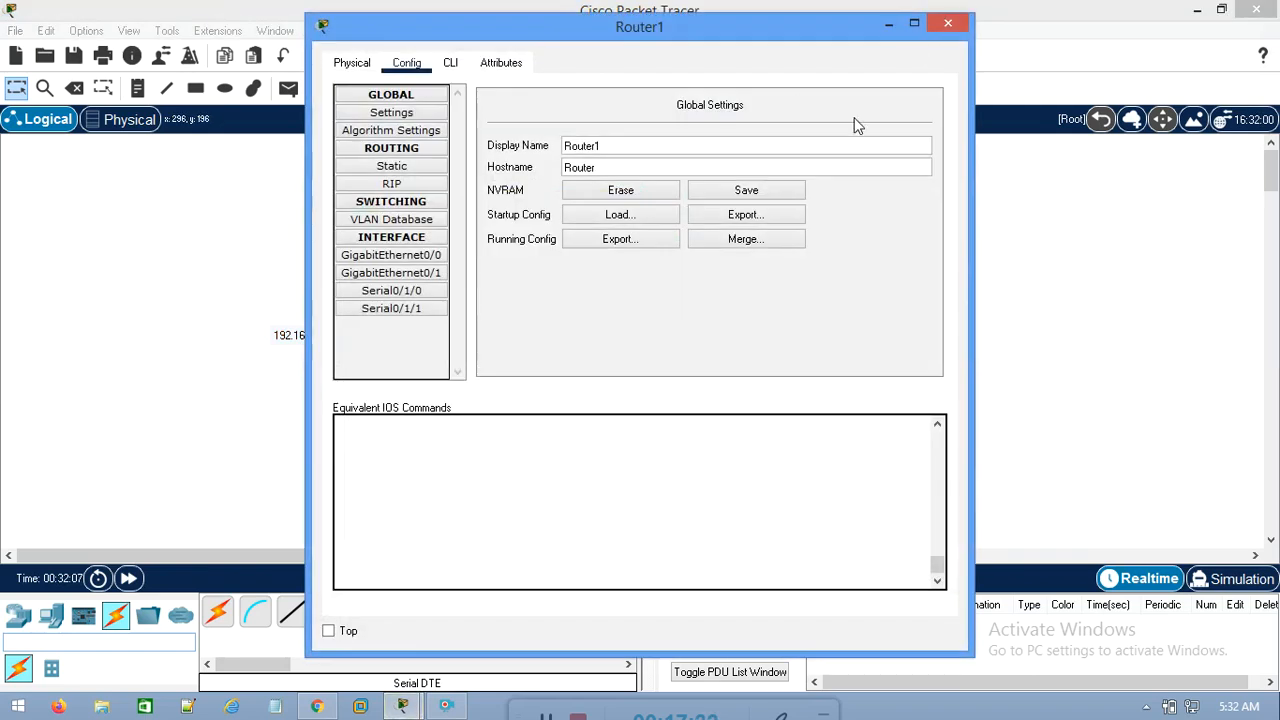
click(948, 22)
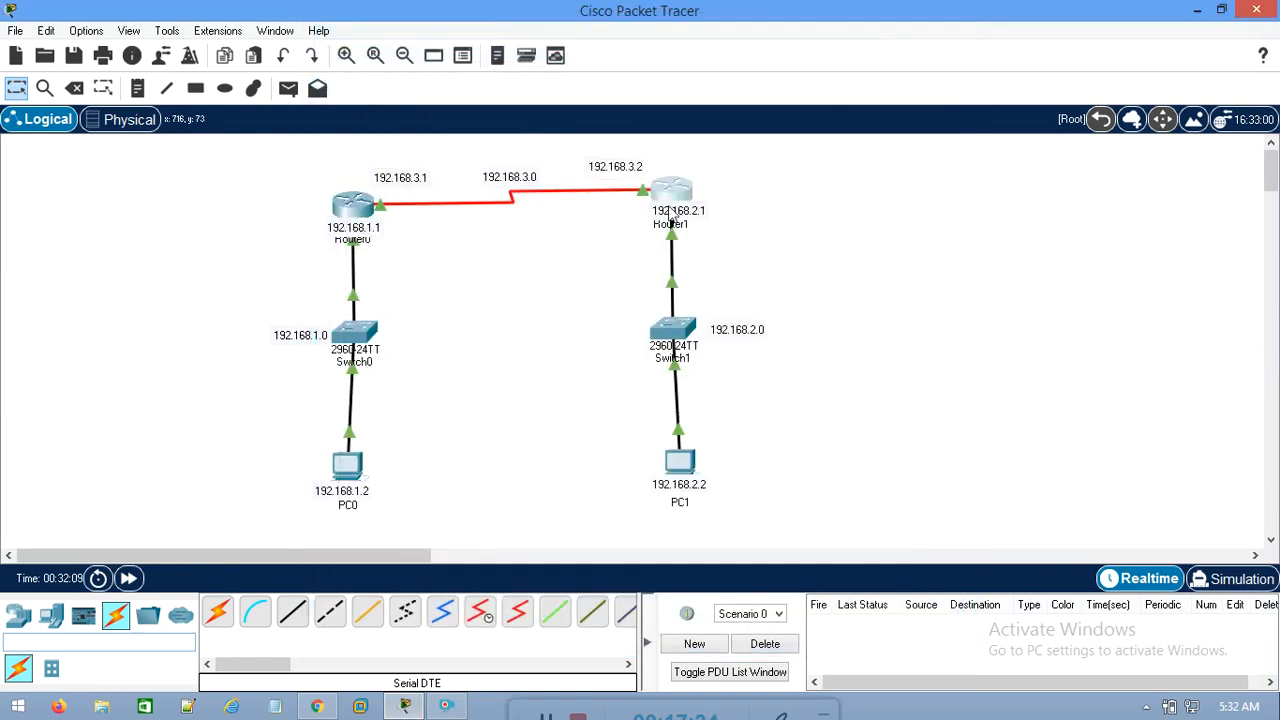
mouse_move(680, 203)
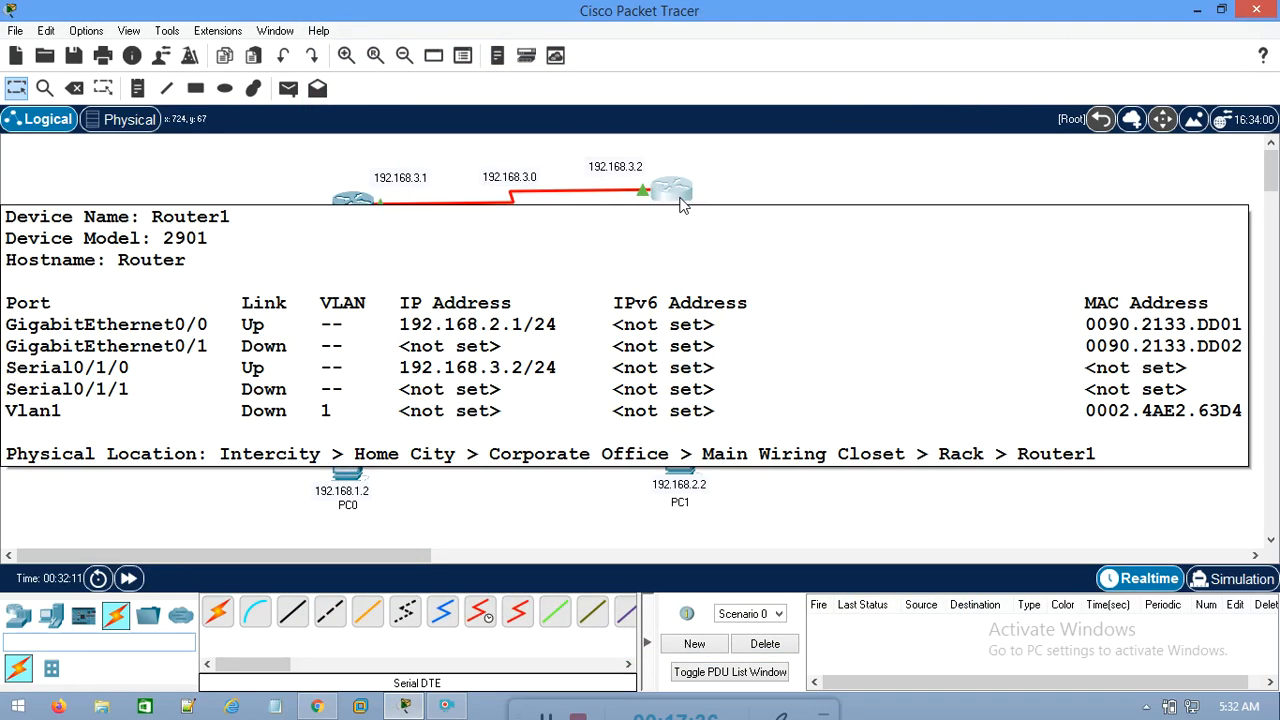
drag(912, 262, 597, 383)
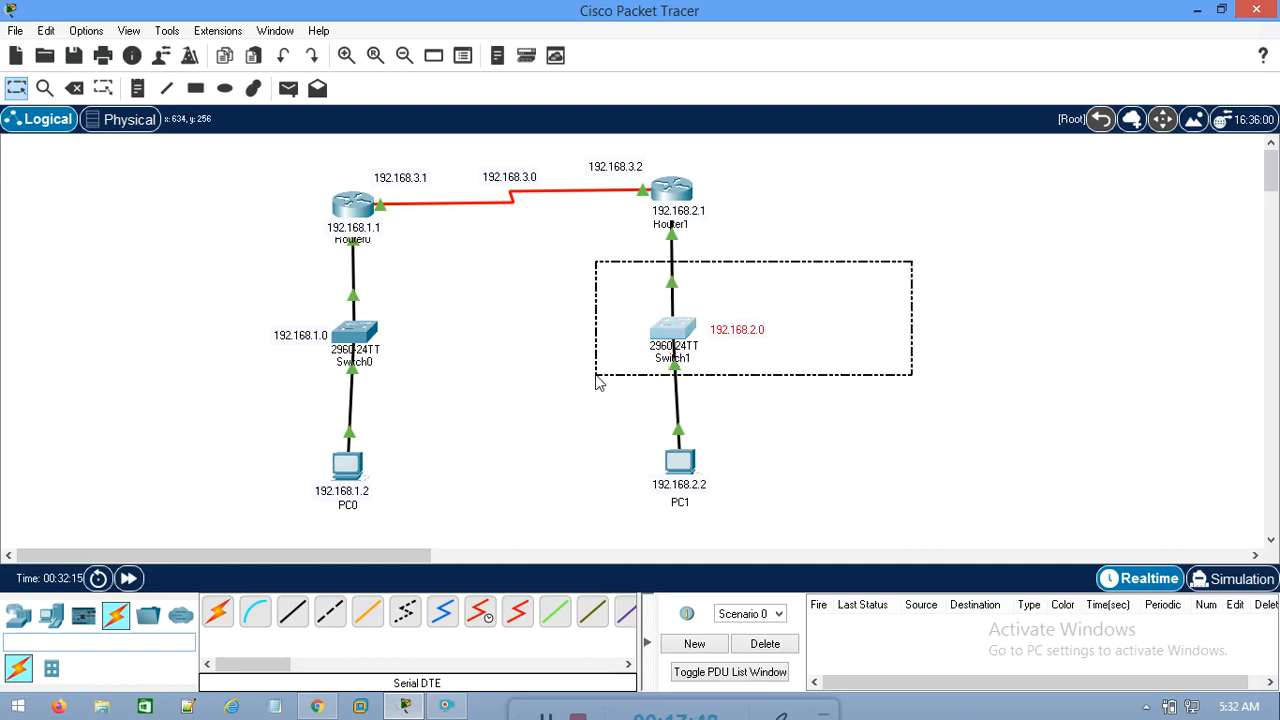
drag(597, 383, 597, 381)
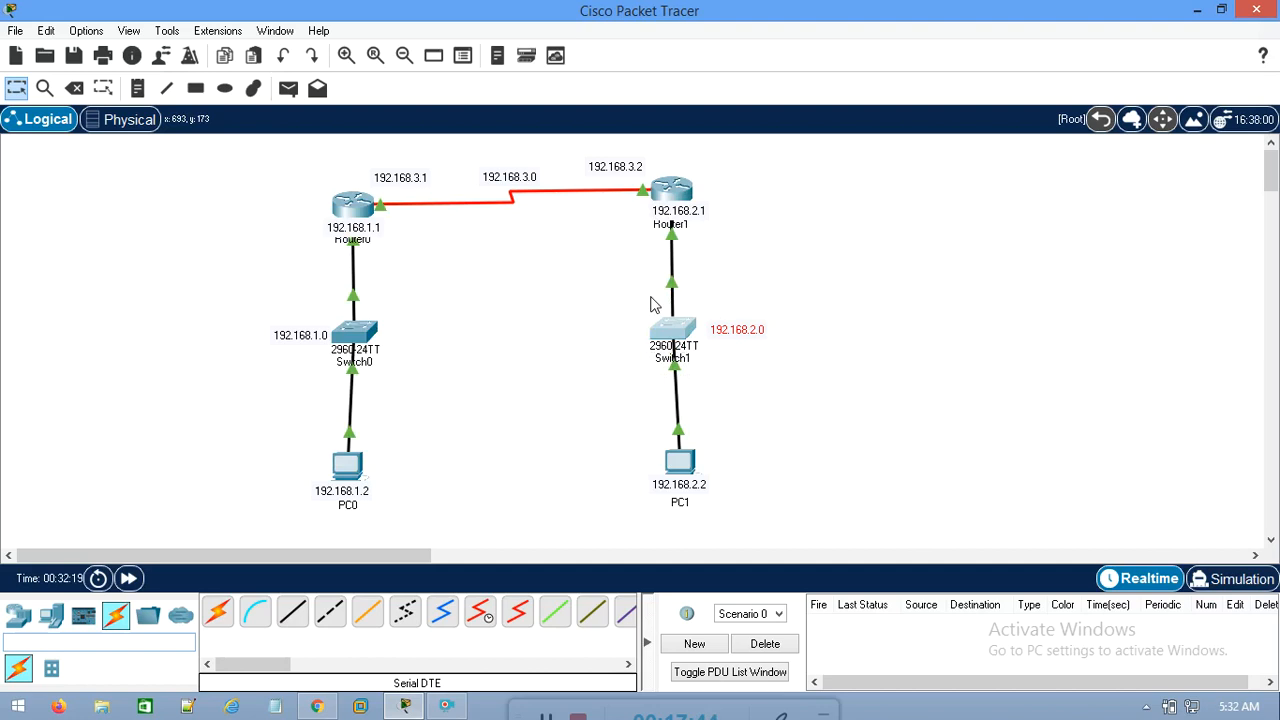
mouse_move(352, 212)
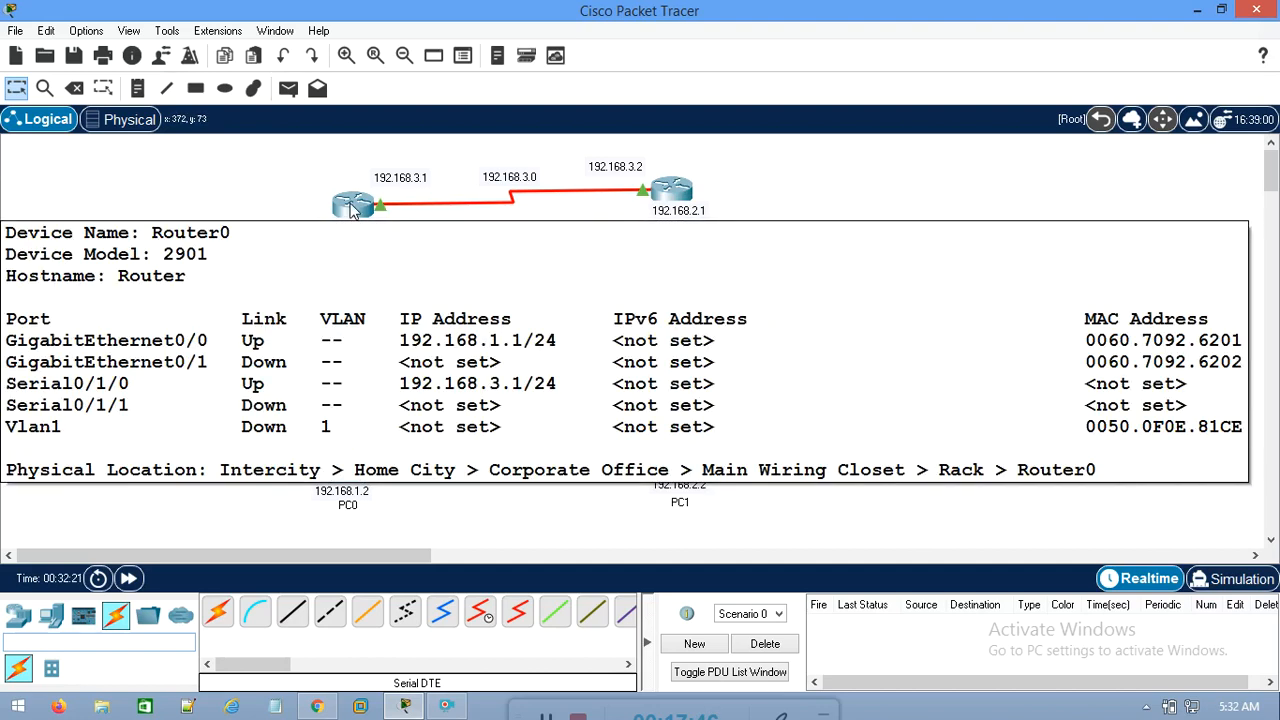
click(116, 205)
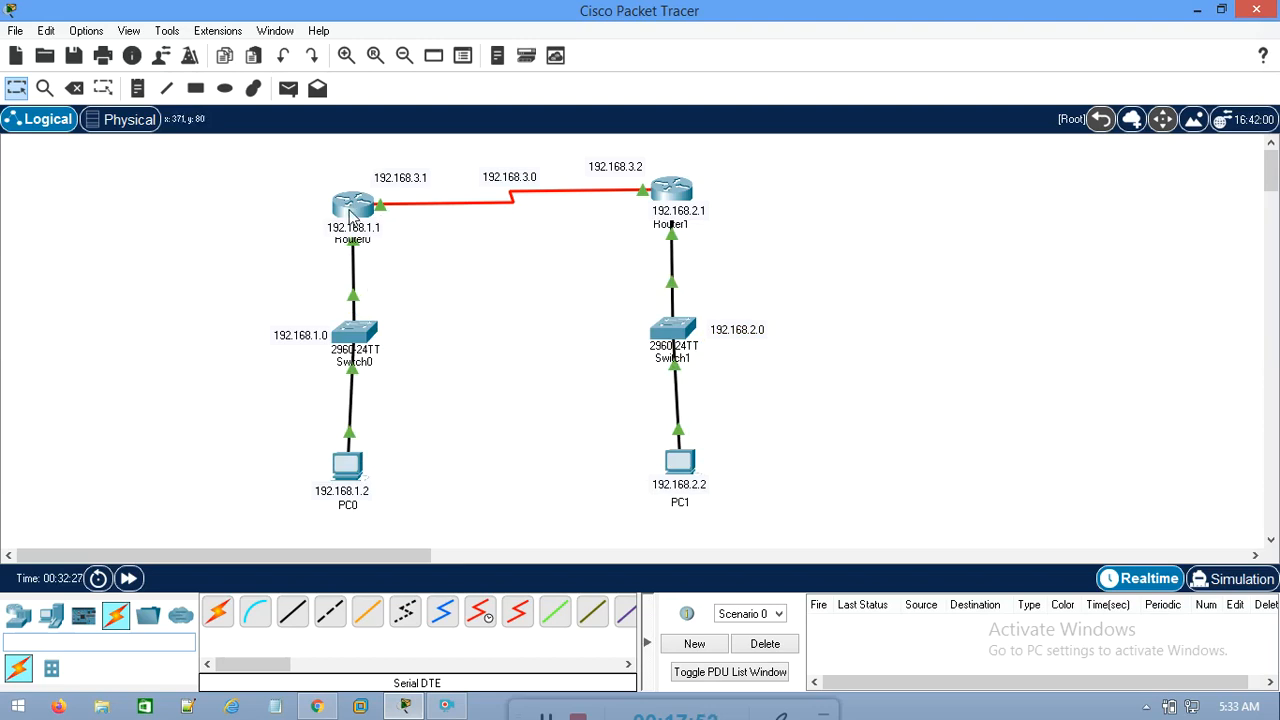
drag(366, 236, 367, 226)
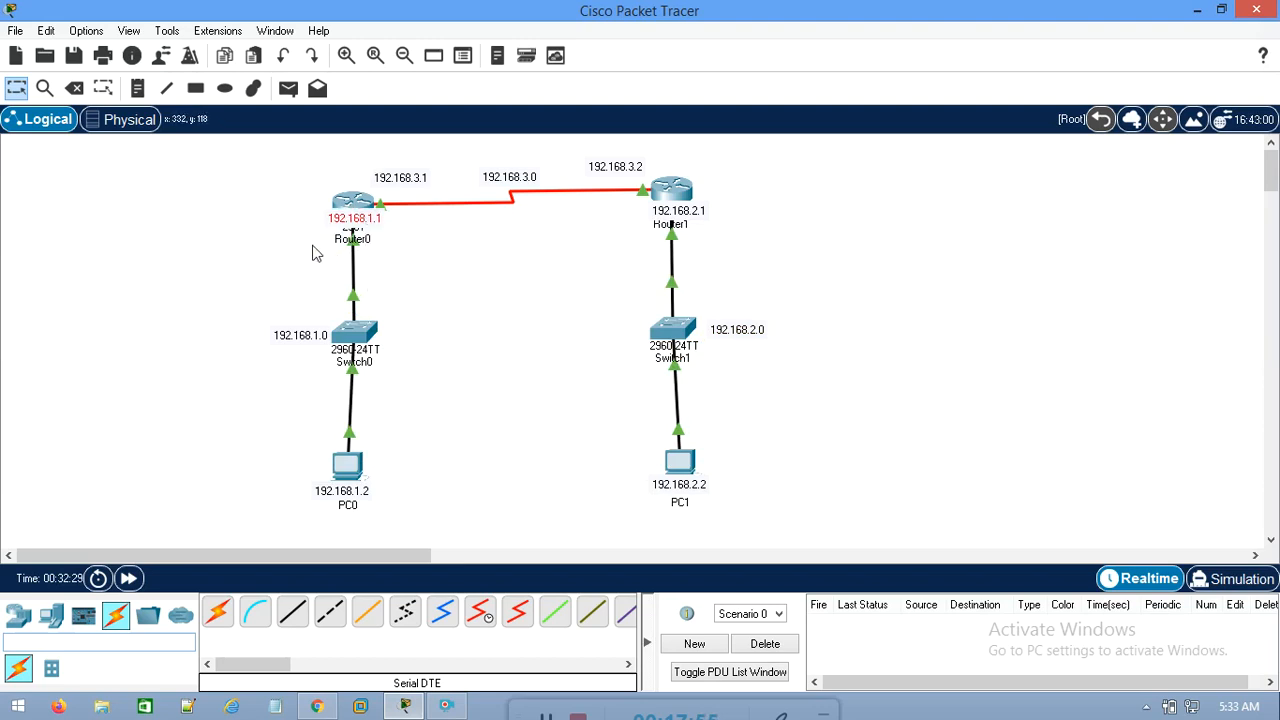
Open Router0's command line in a maximized window and enter global configuration mode with en and conf t
click(354, 203)
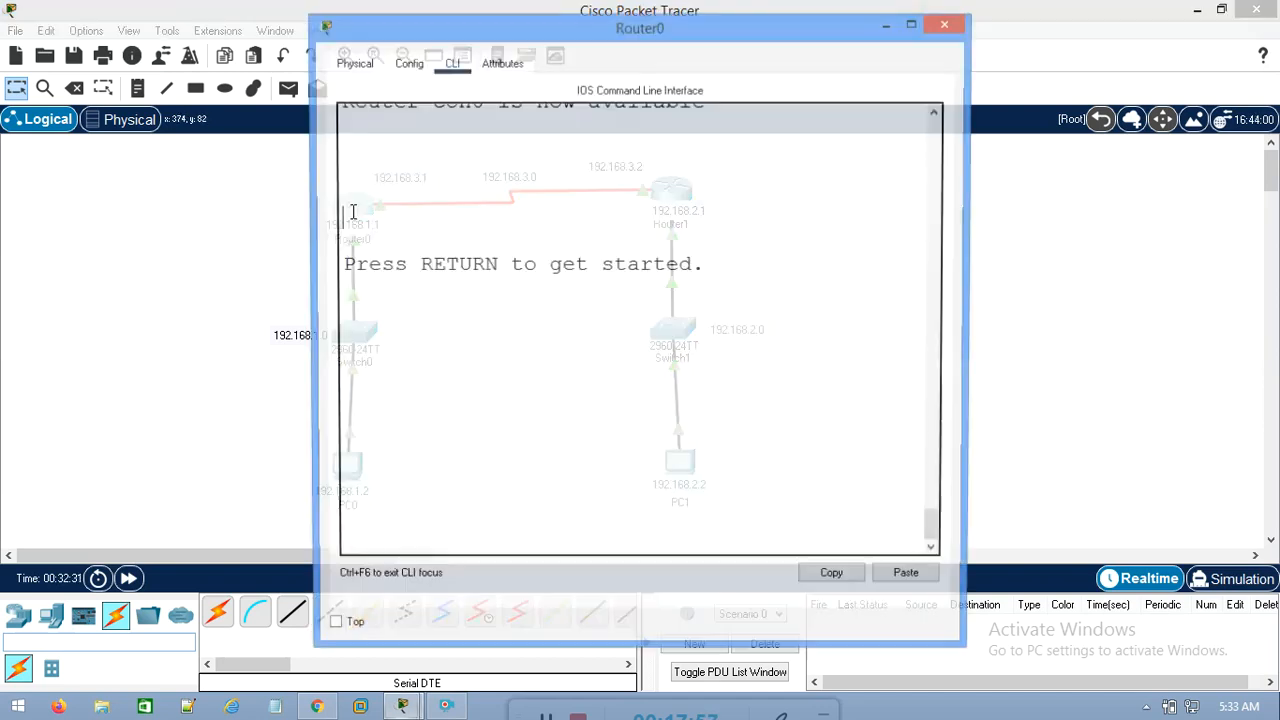
double_click(464, 35)
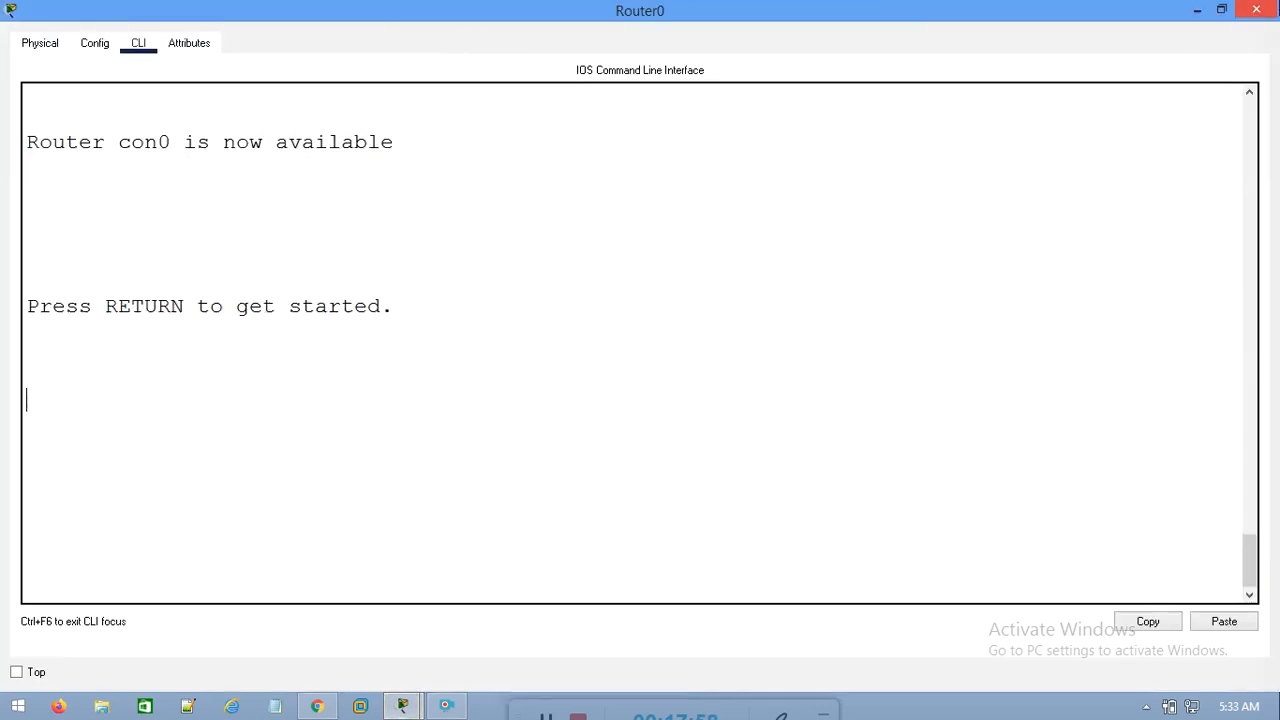
key(Return)
key(Return)
key(Return)
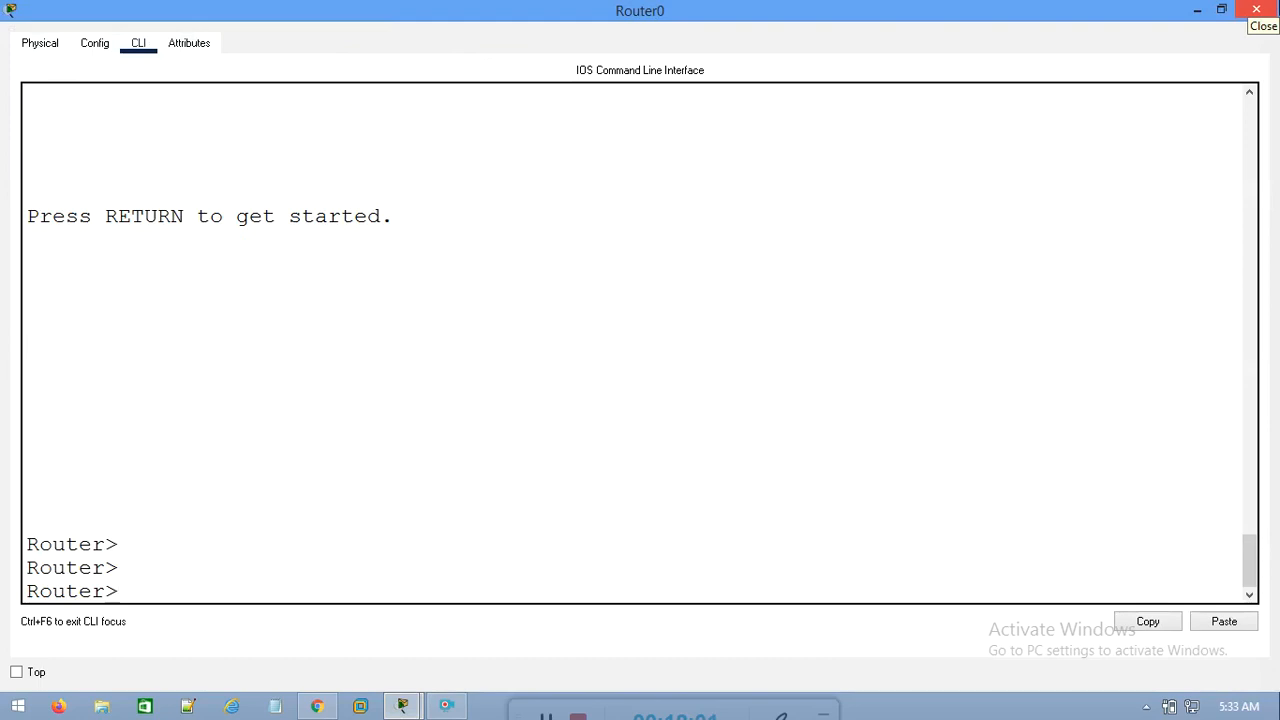
text(en)
key(Return)
text(conf t)
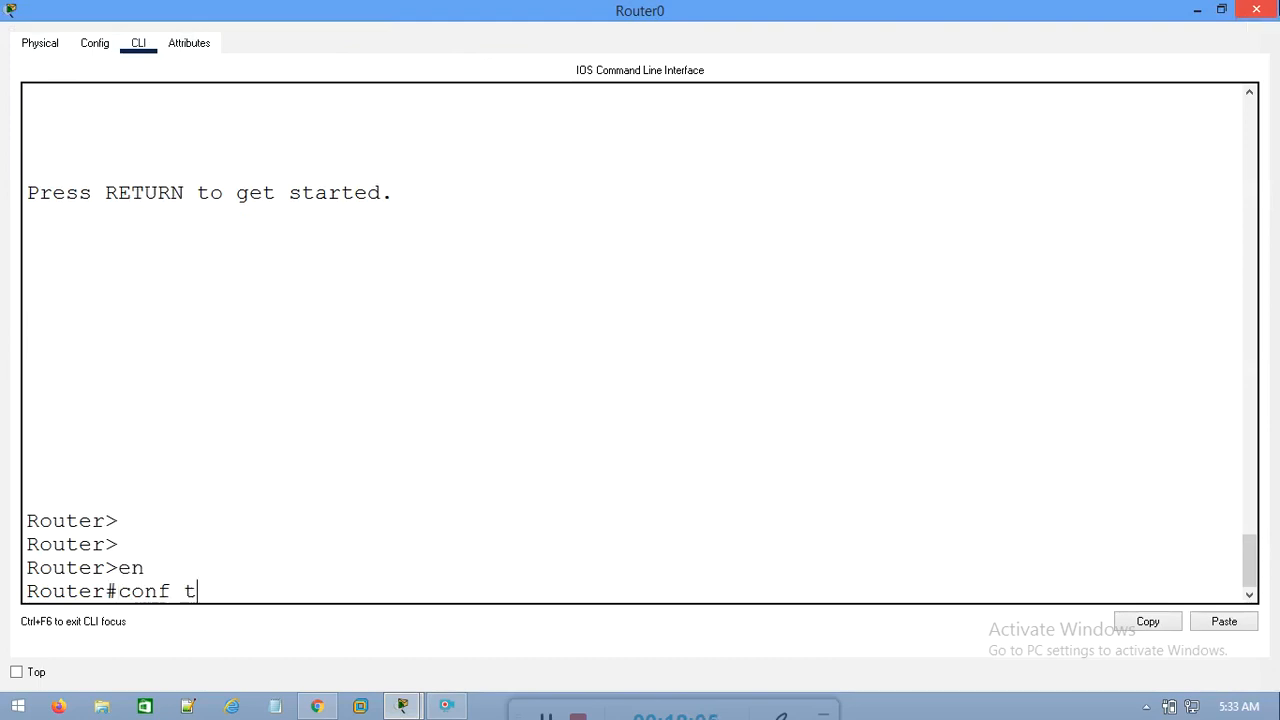
key(Return)
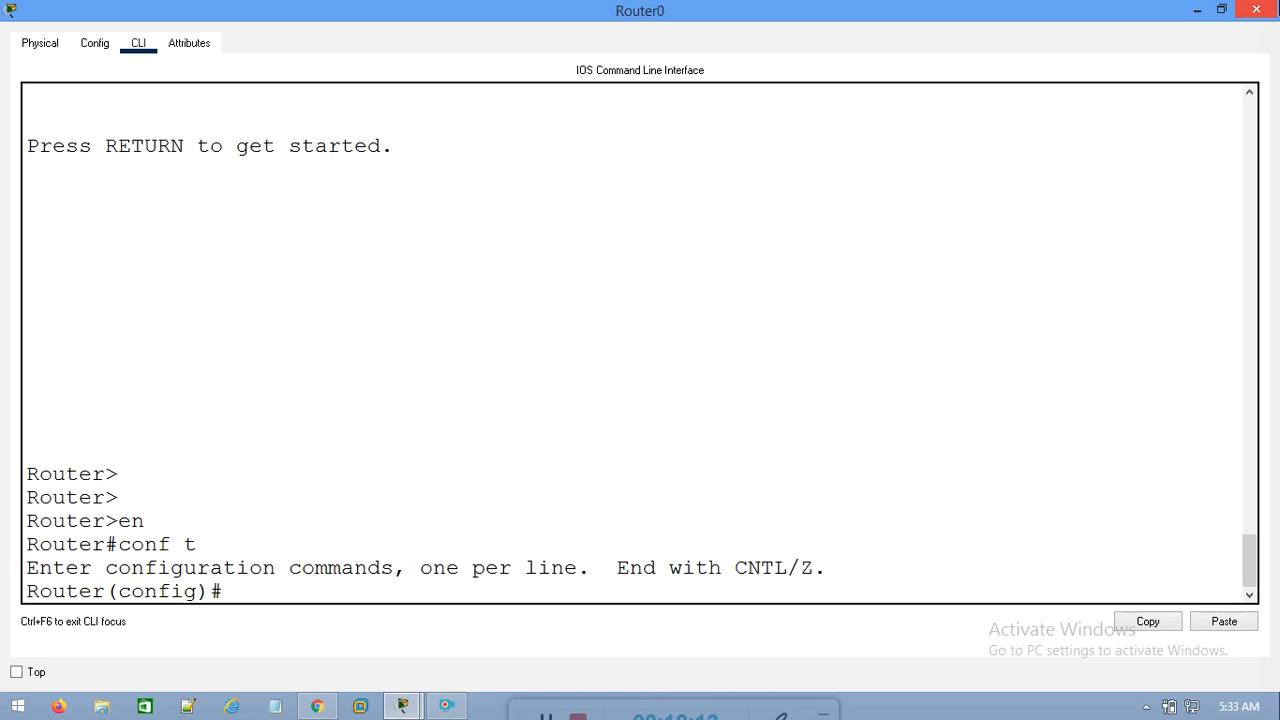
Begin a static route on Router0 with ip route 192.168.2.0 255.255.255.0, consulting the command help after the destination network
text(ip route)
text(192)
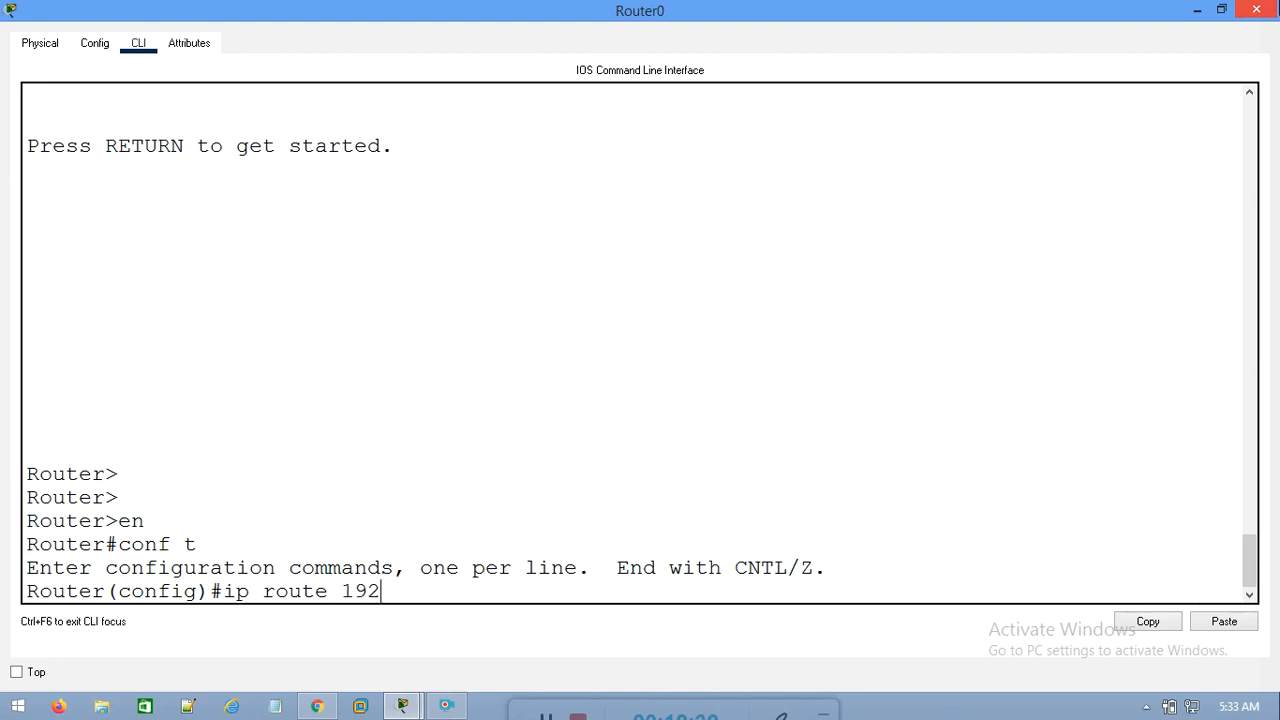
text(.168.2.0)
text(?)
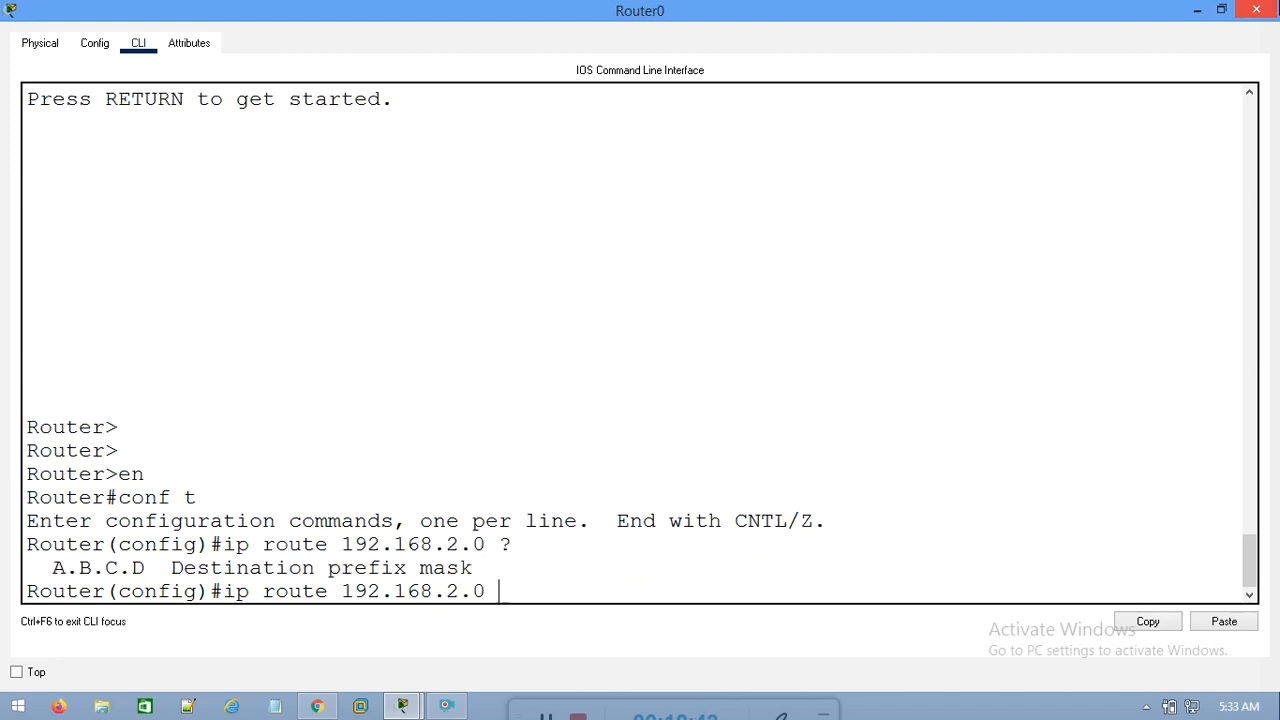
text(255.255.255.0)
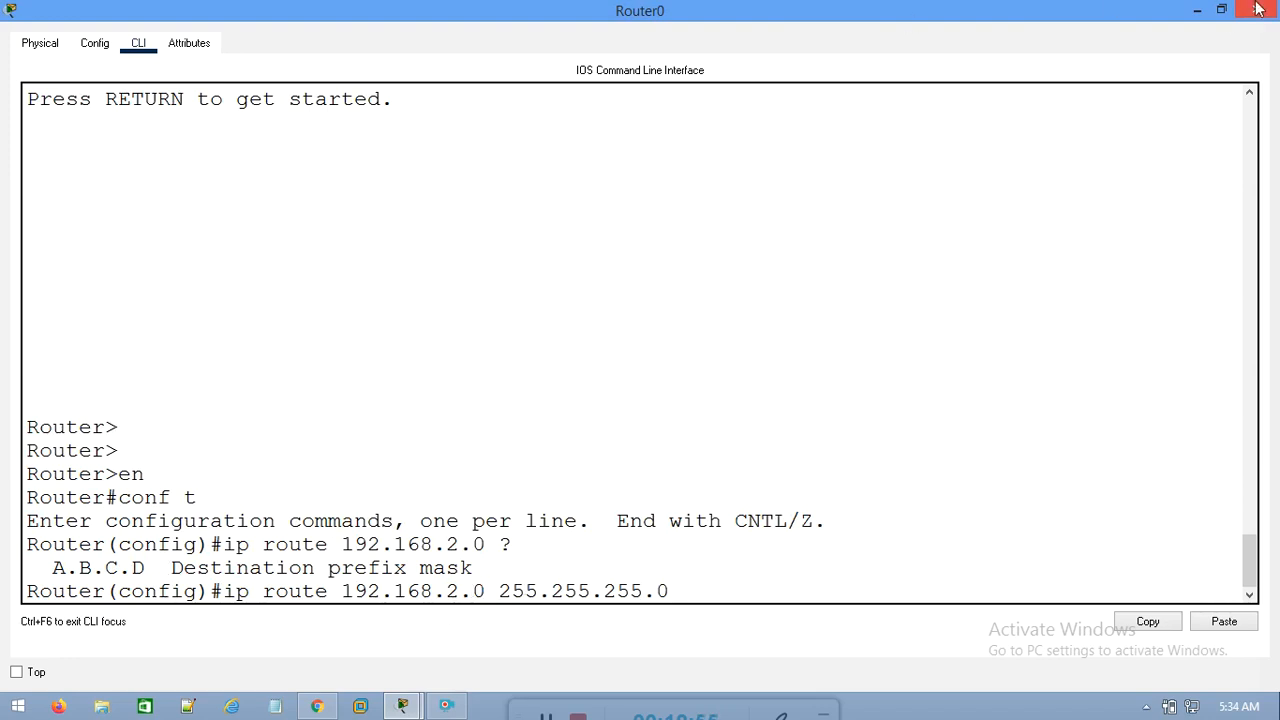
Check in the topology which Router1 interface address is the next hop from Router0 toward the 192.168.2.0 network
click(1197, 10)
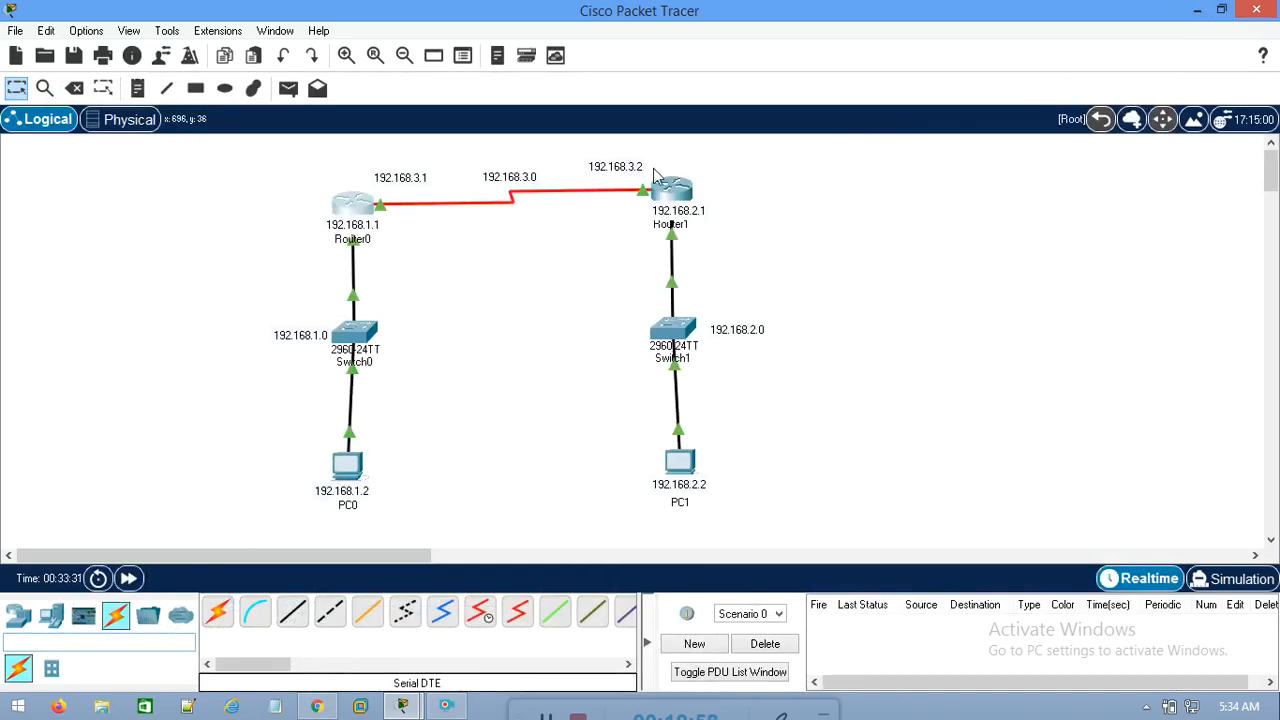
drag(843, 291, 614, 374)
drag(556, 147, 657, 224)
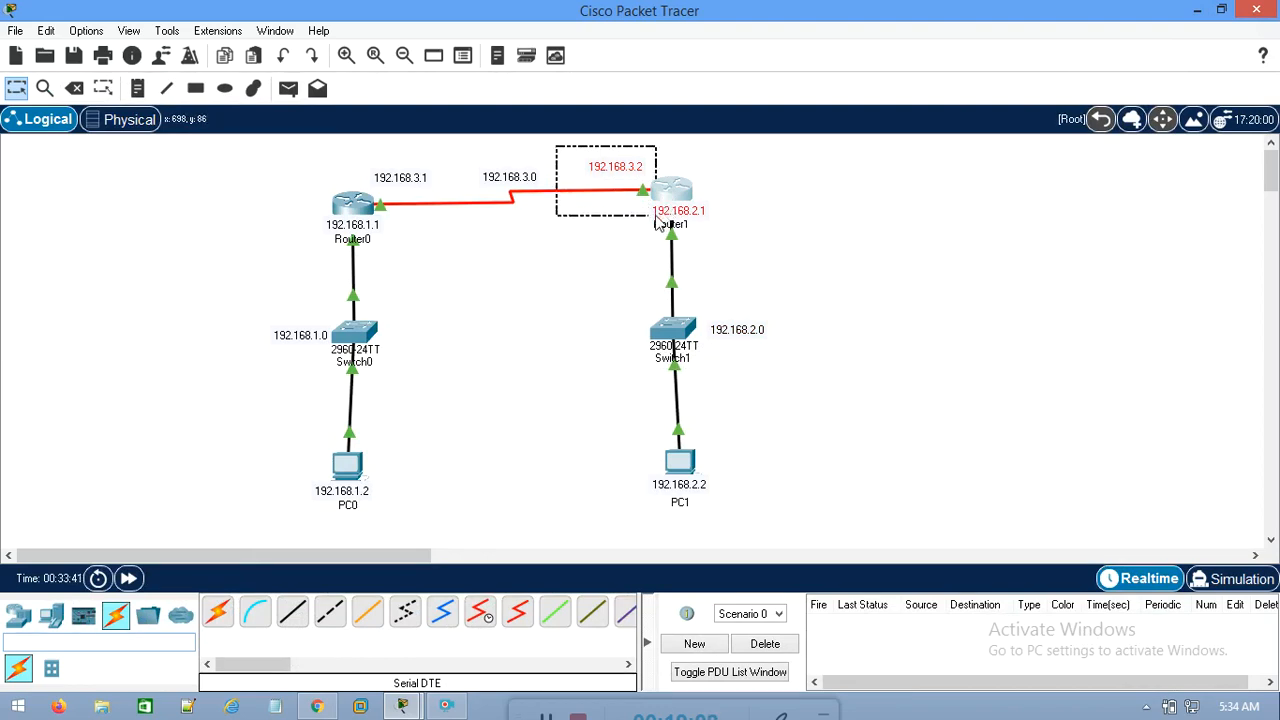
drag(657, 224, 657, 222)
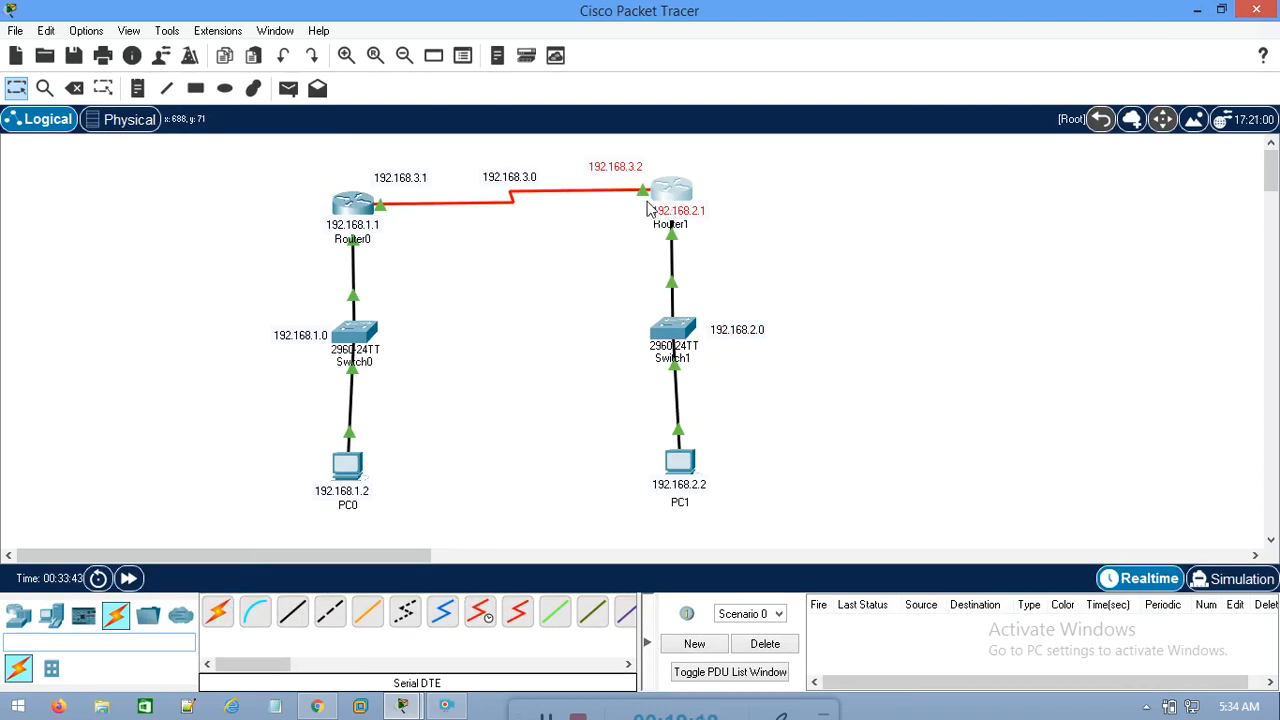
mouse_move(909, 281)
mouse_down()
mouse_move(646, 363)
mouse_move(567, 372)
mouse_up()
drag(288, 171, 416, 268)
drag(826, 299, 556, 393)
drag(560, 144, 680, 218)
mouse_move(652, 228)
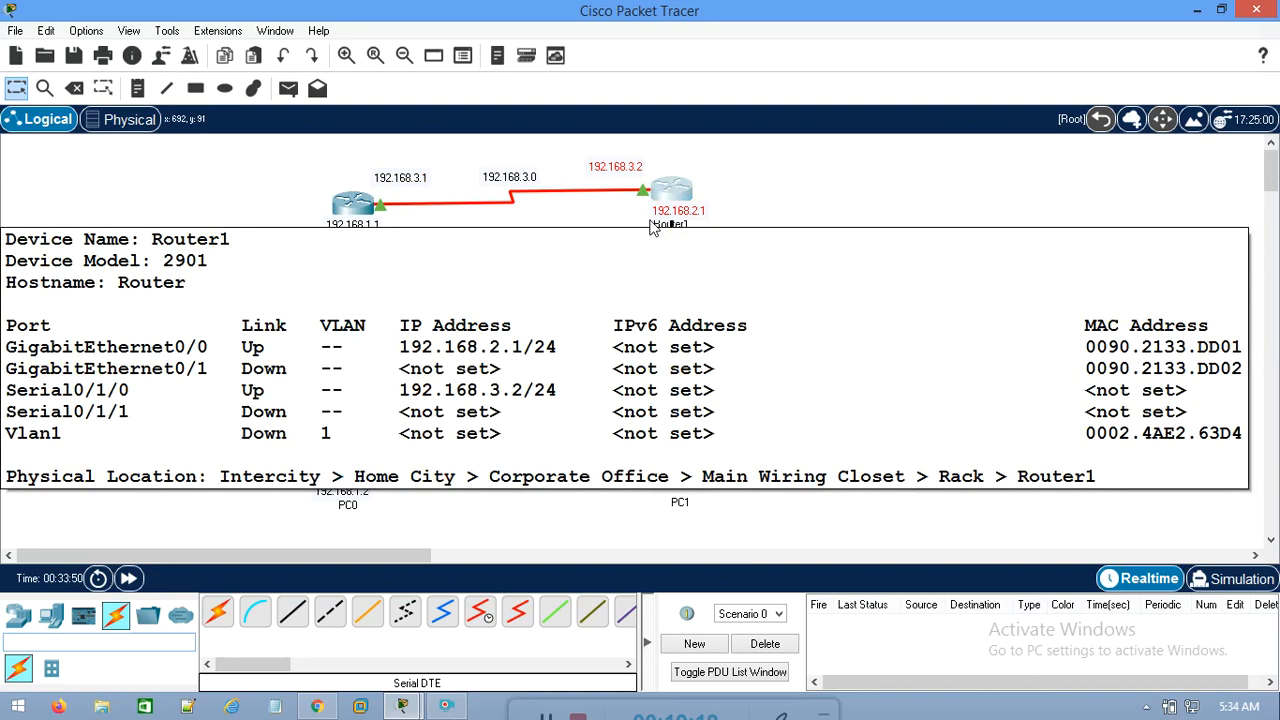
drag(730, 181, 644, 229)
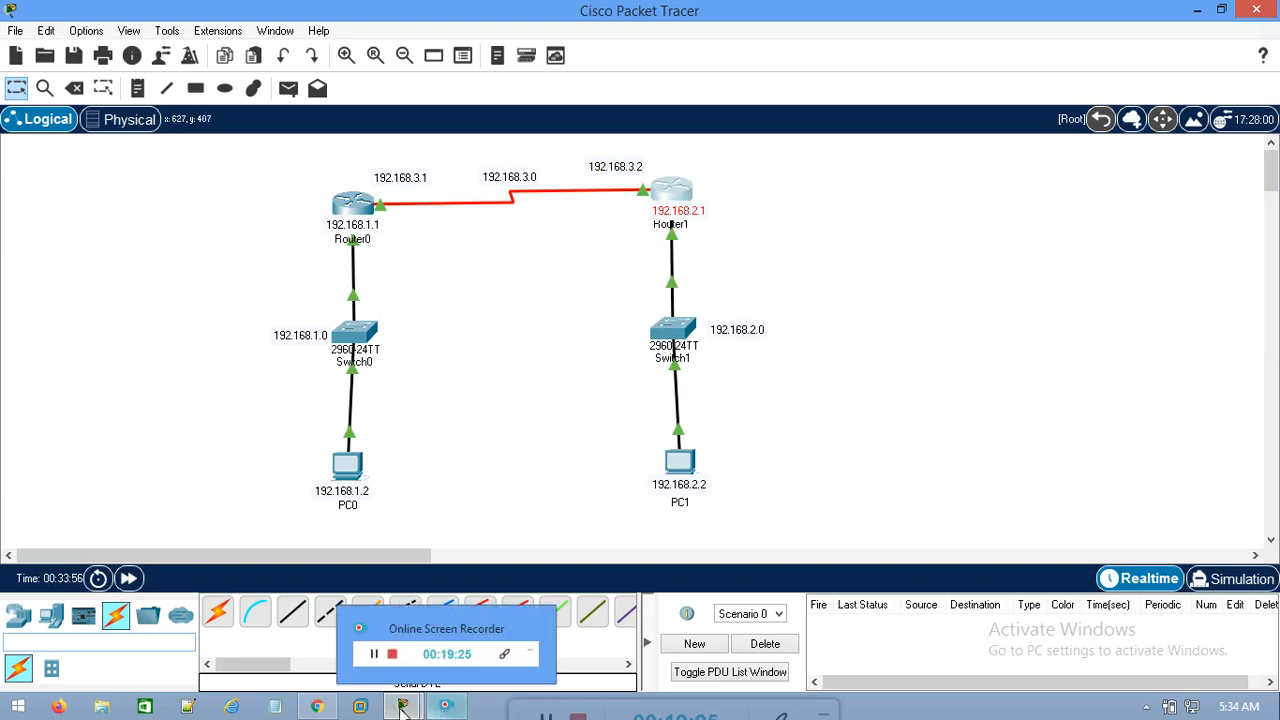
Complete Router0's static route with next hop 192.168.3.2, review the command's parts, run it and close the router's window
click(723, 589)
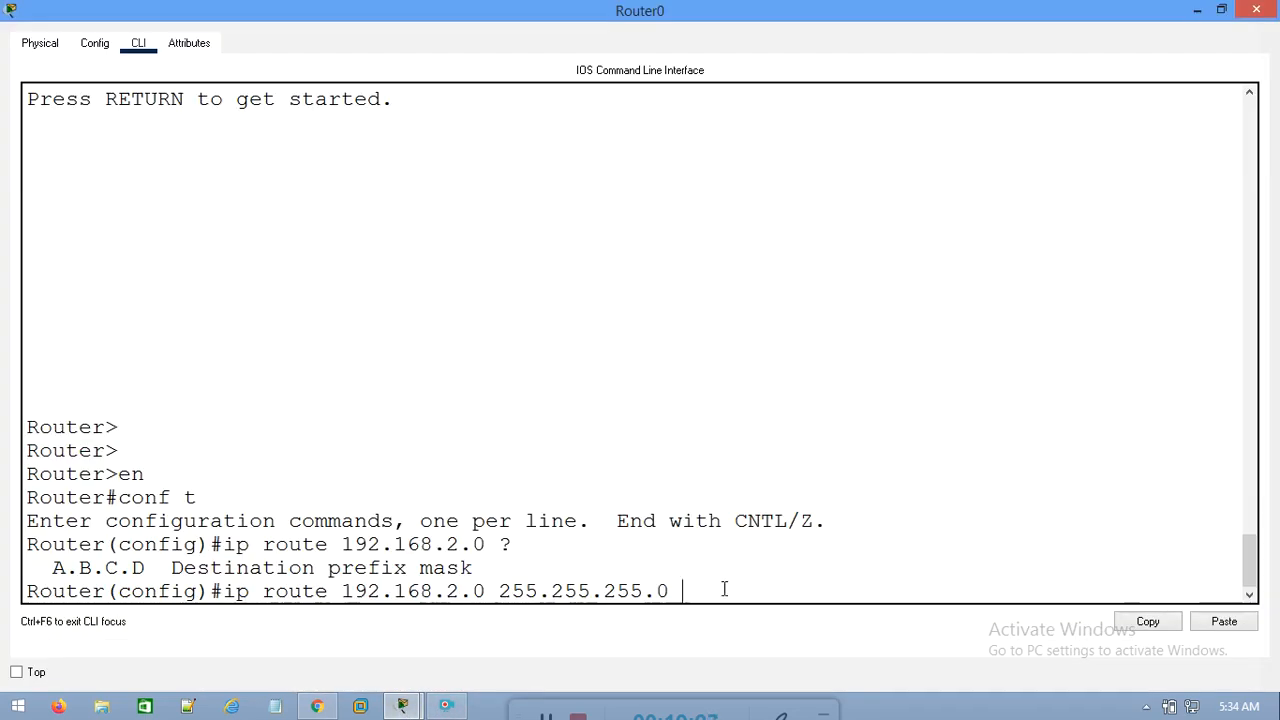
text(192.168.3.2)
drag(683, 591, 822, 590)
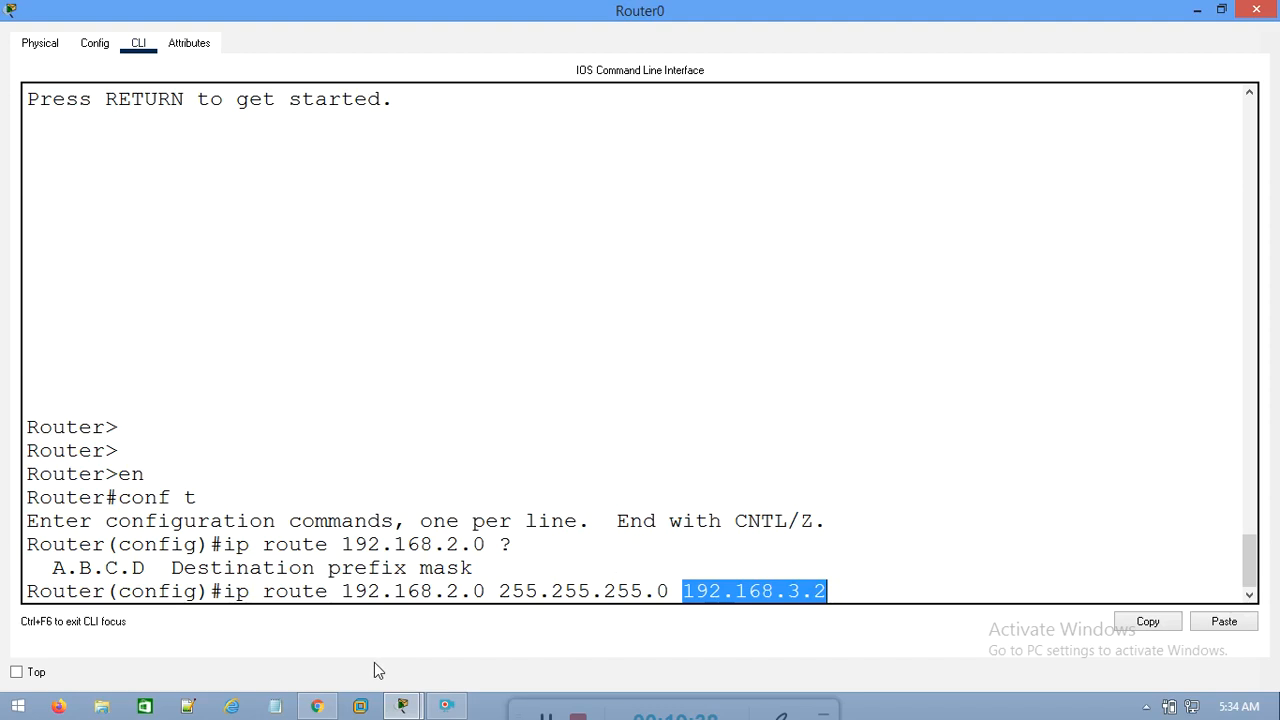
drag(223, 591, 487, 592)
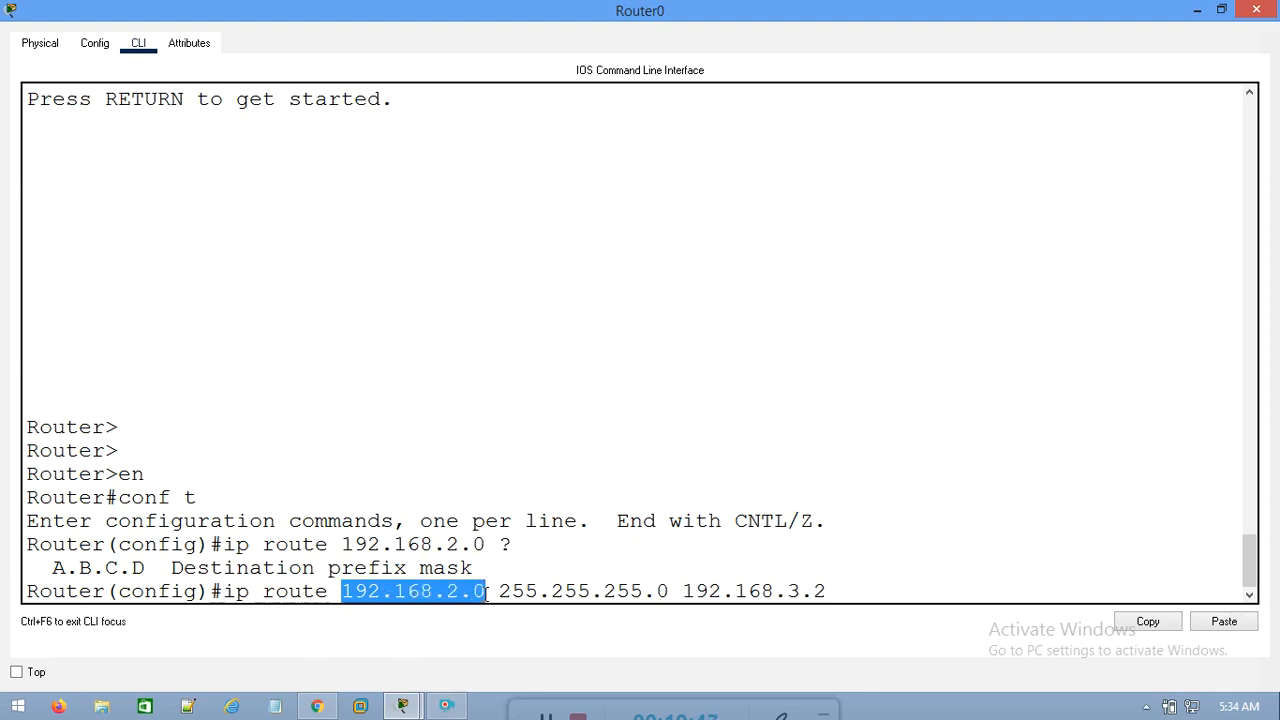
drag(565, 591, 864, 572)
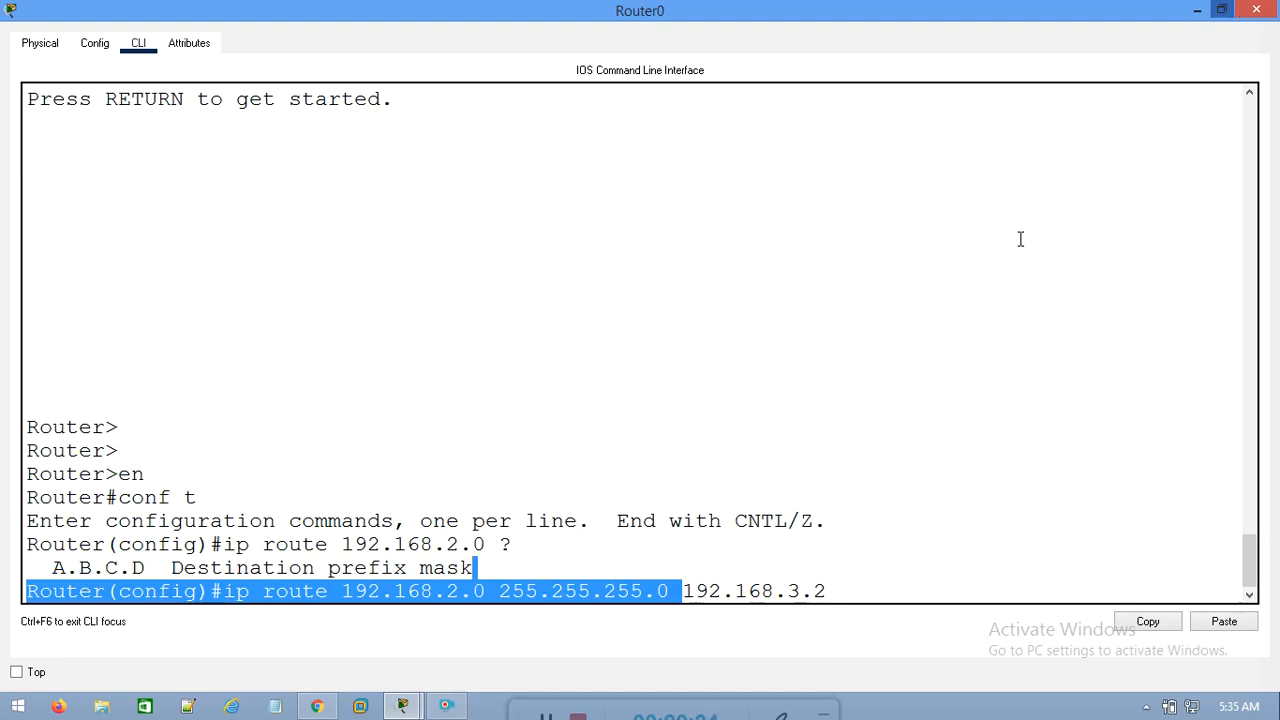
click(828, 588)
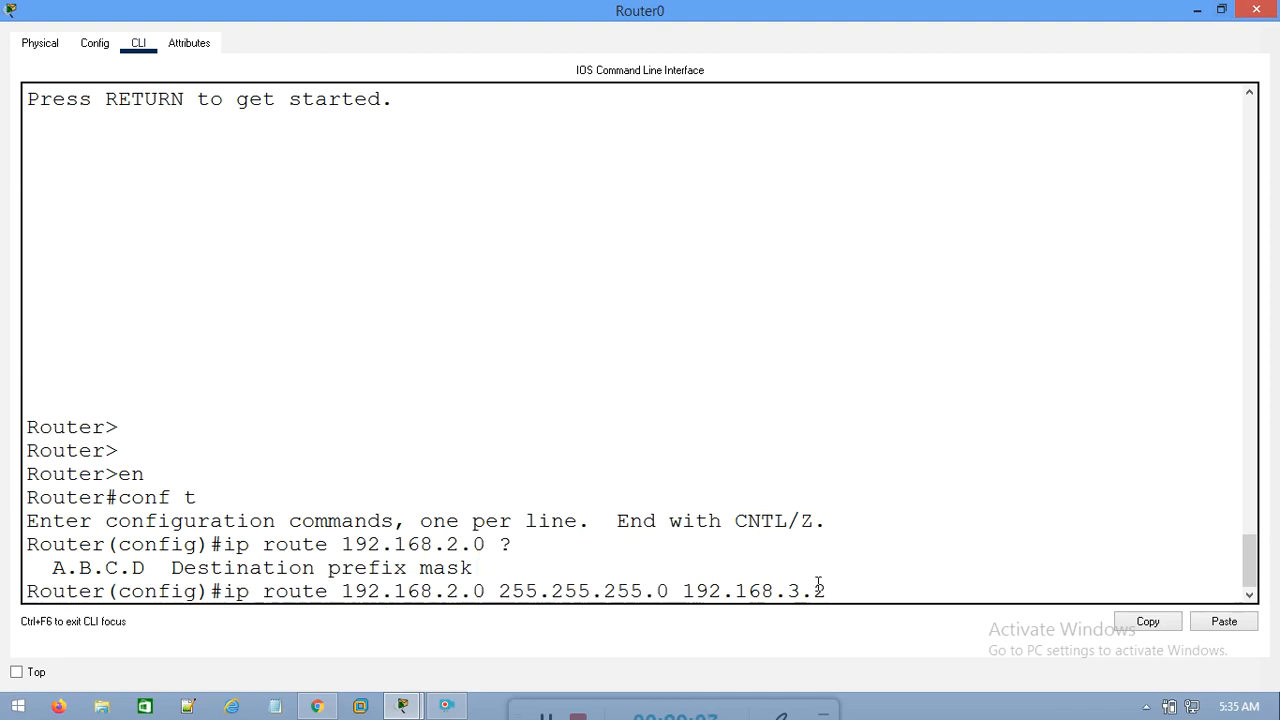
key(Return)
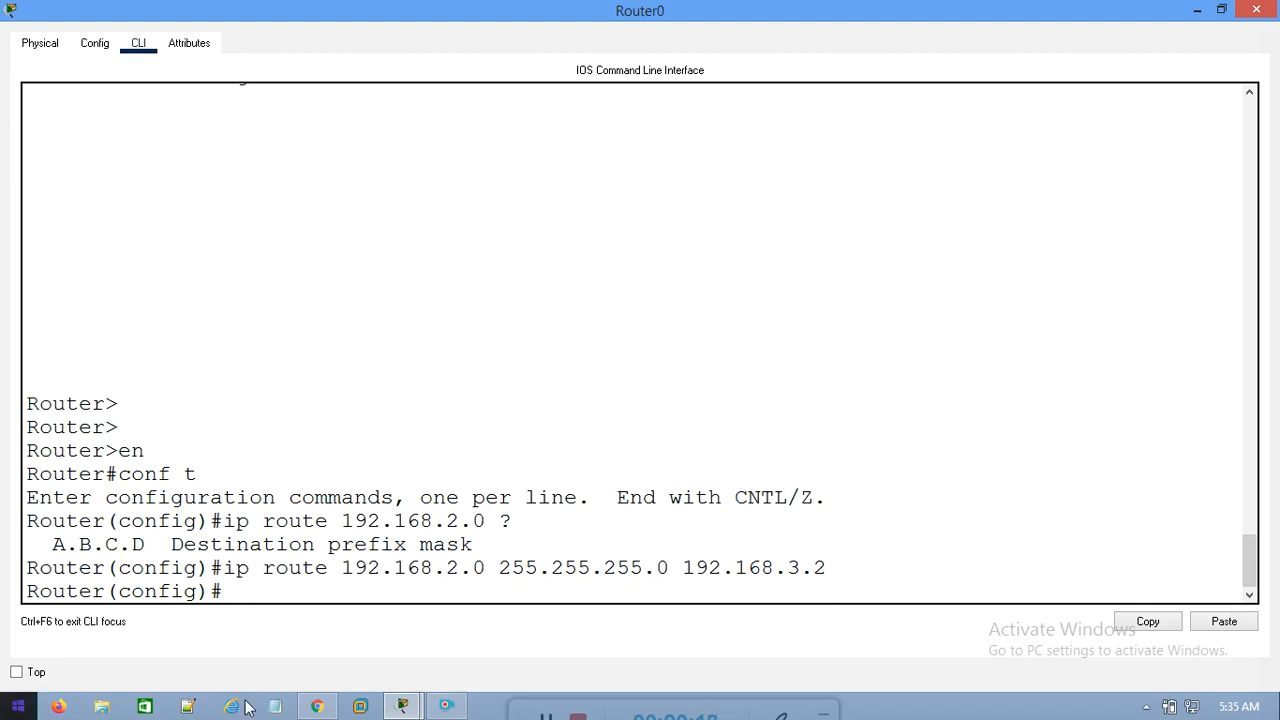
click(1257, 14)
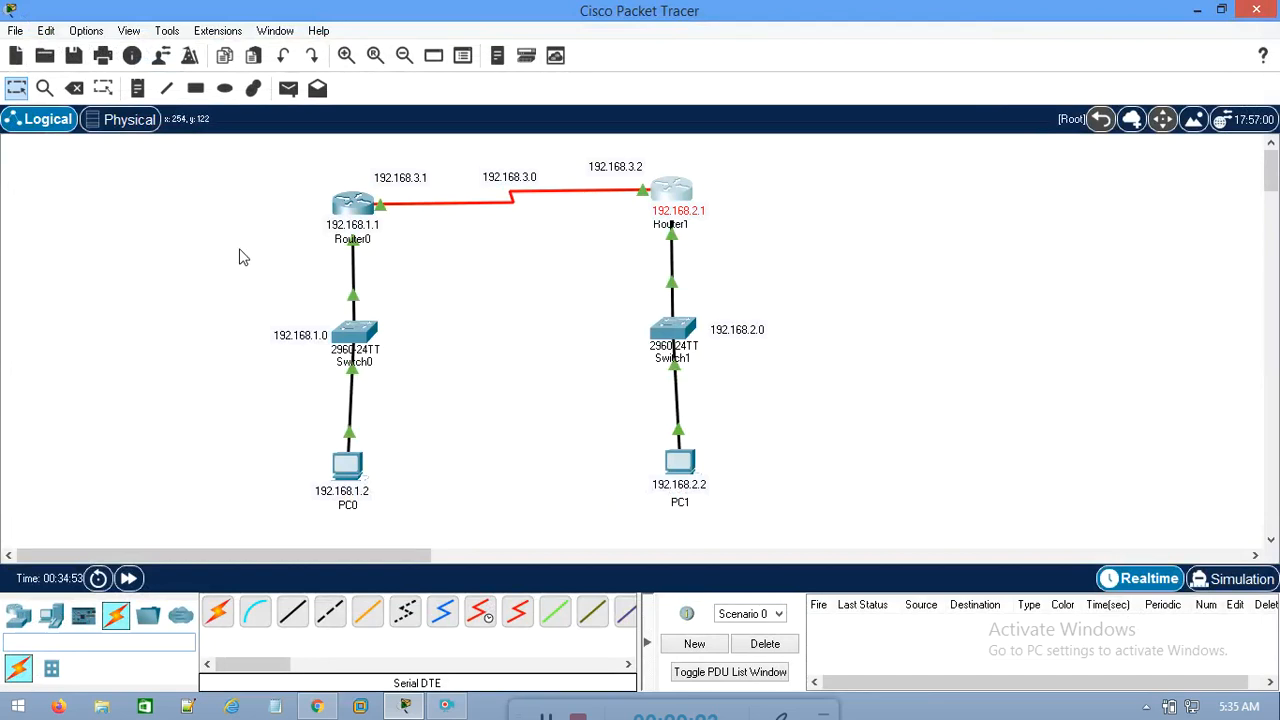
Review Router1 and the remote 192.168.1.0 network at Switch0 that it needs a route to
drag(765, 177, 580, 270)
drag(436, 305, 148, 414)
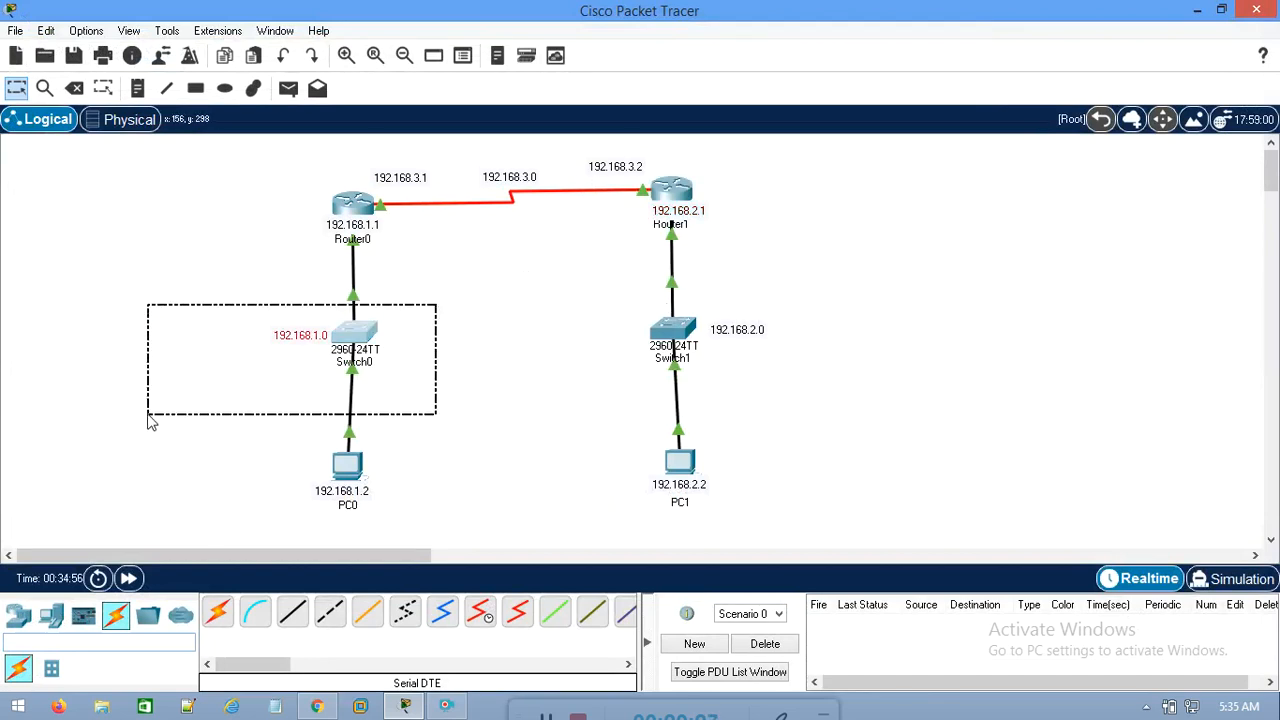
click(580, 340)
Open Router1's command line, move its window aside and enter global configuration mode with en and conf t
click(672, 195)
click(452, 64)
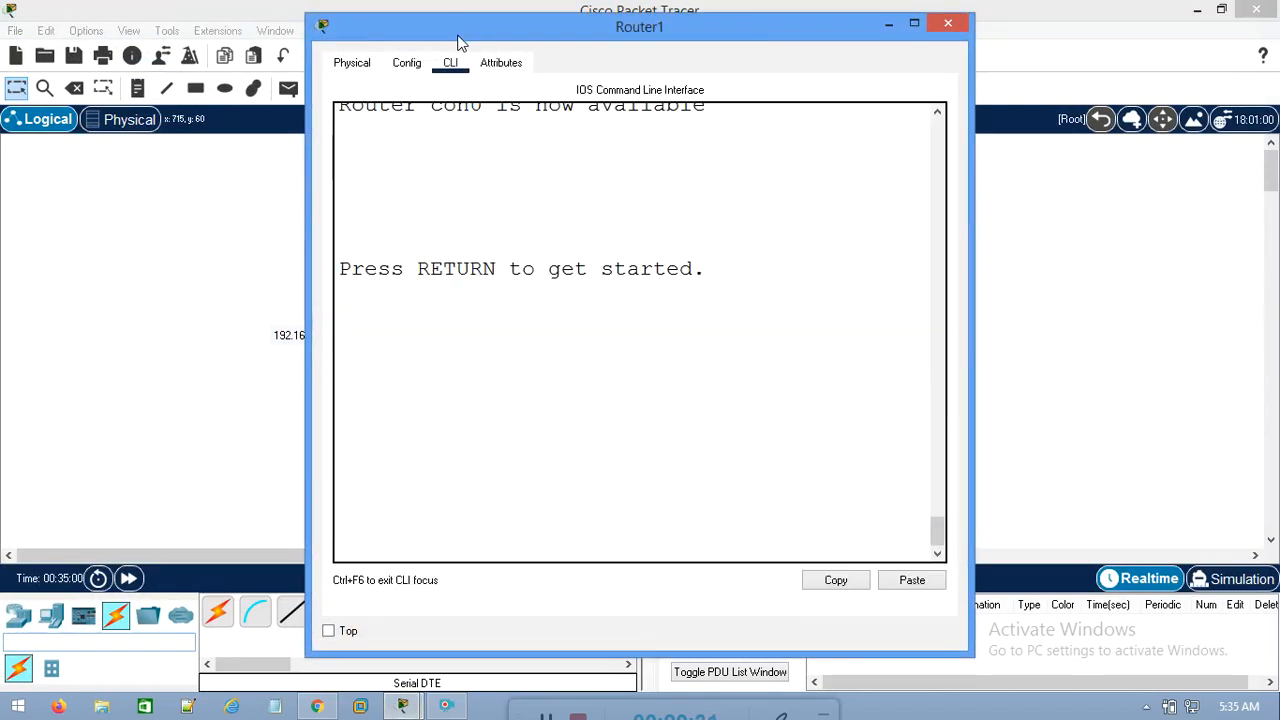
drag(460, 30, 740, 64)
key(Return)
key(Return)
key(Return)
key(Return)
text(en)
key(Return)
text(conf t)
key(Return)
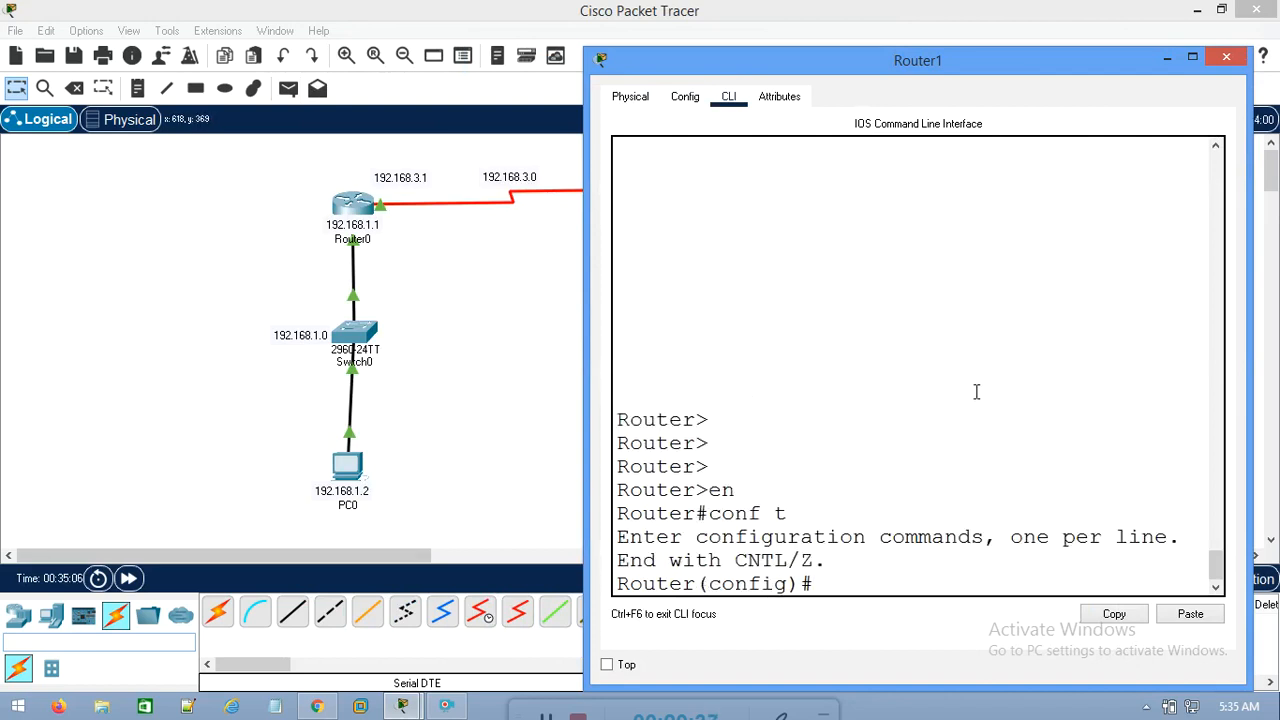
Begin Router1's static route to Switch0's network with ip route 192.168.1.0 255.255.255.0 in a maximized window
drag(192, 282, 482, 418)
mouse_move(410, 706)
click(500, 651)
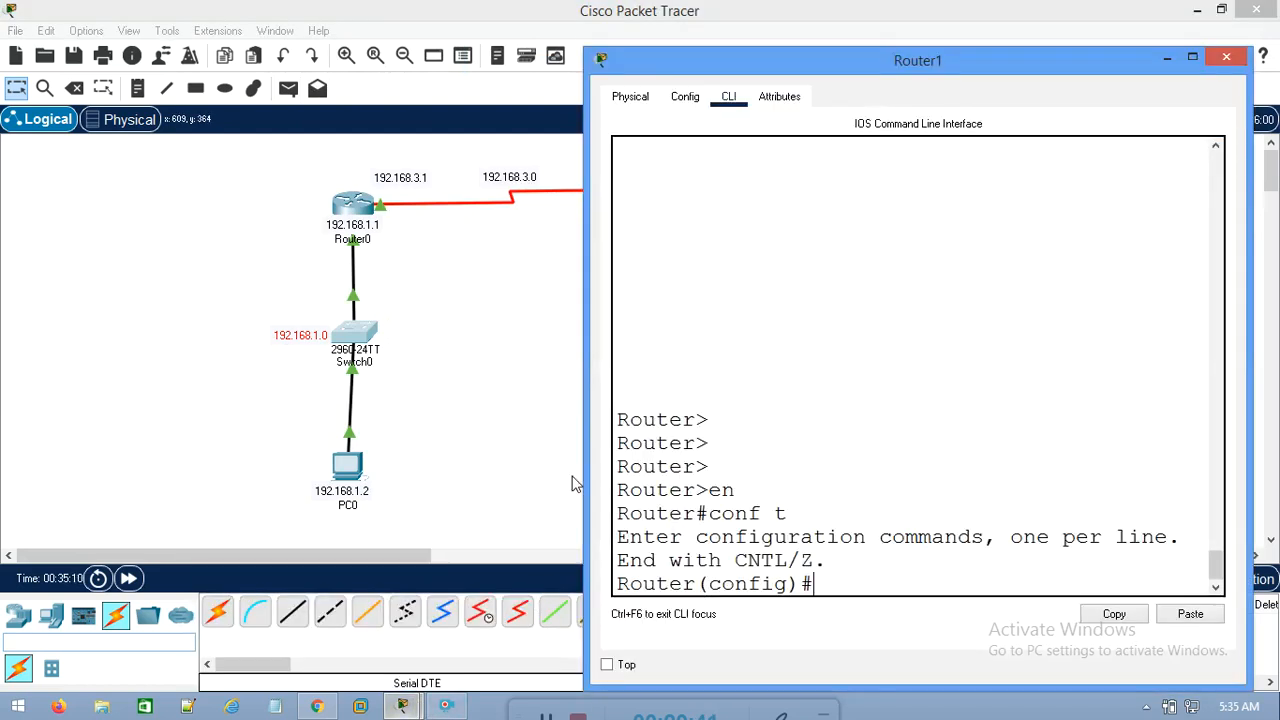
double_click(873, 62)
text(ip route 192.168)
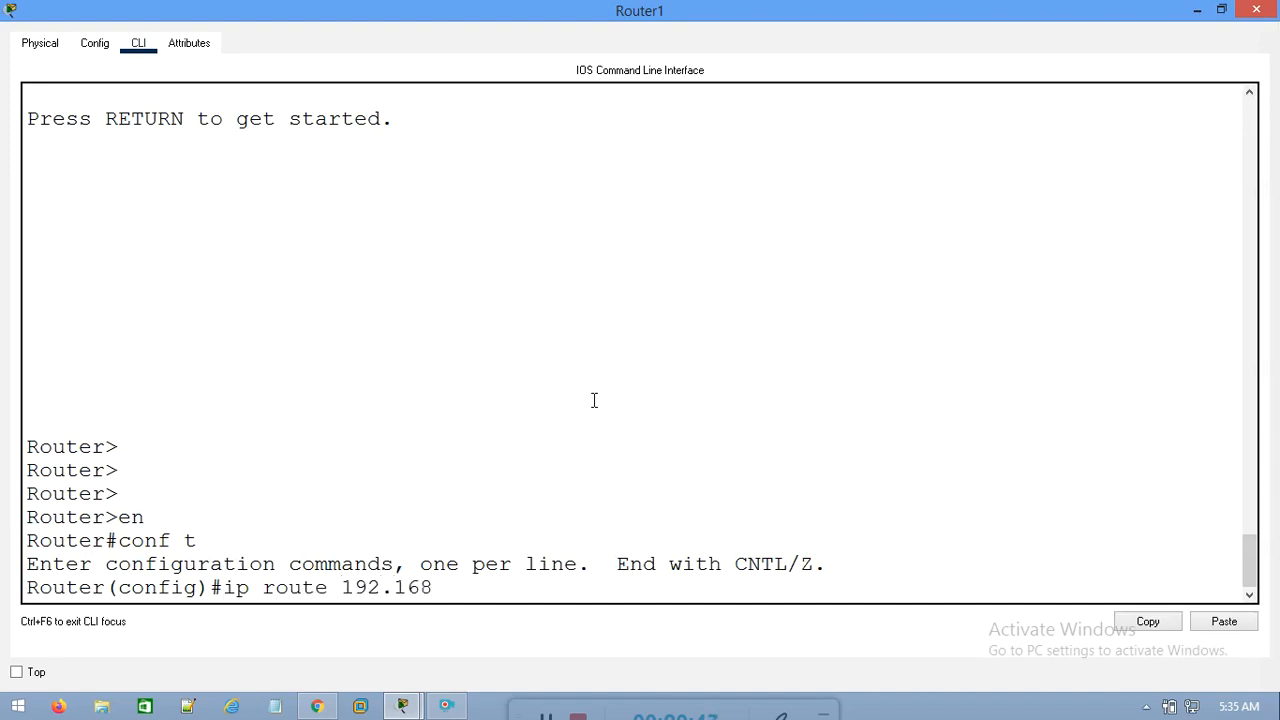
text(.1.0 255.255.255.0)
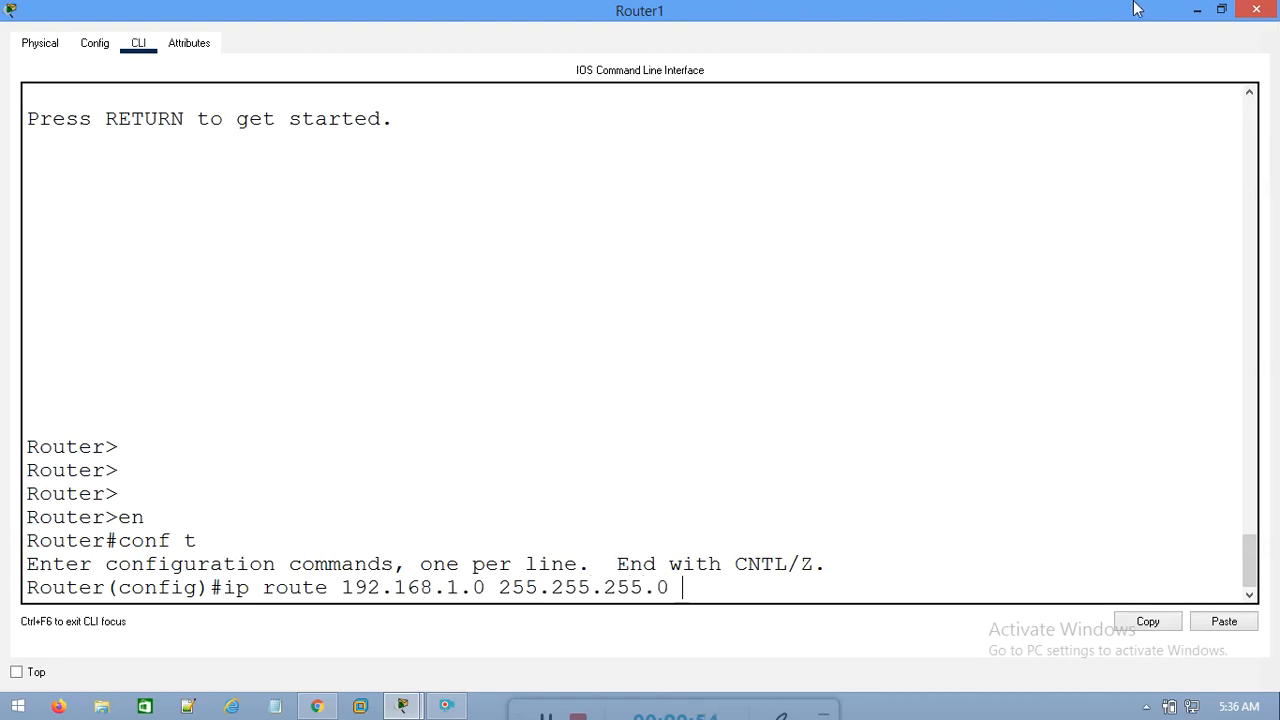
Check Router0's serial address in the topology, complete Router1's static route with next hop 192.168.3.1, run it and close the router's window
double_click(1100, 12)
drag(951, 60, 1032, 366)
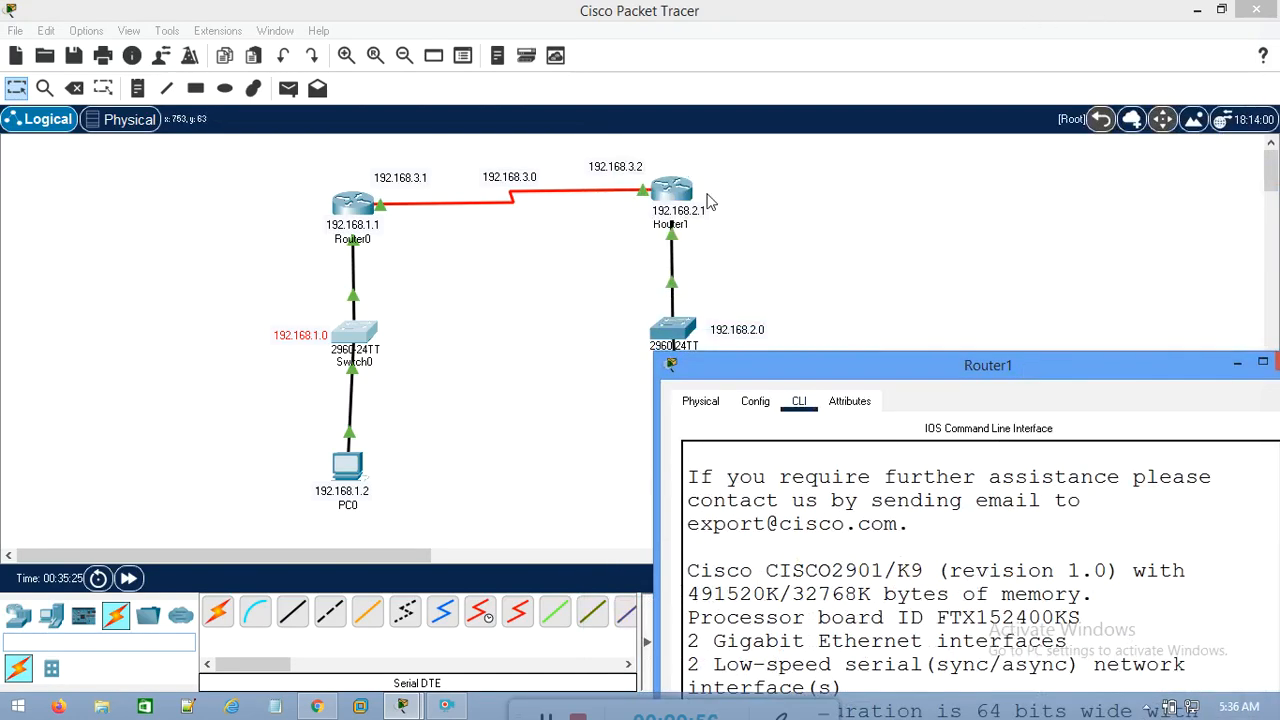
drag(436, 316, 195, 406)
drag(443, 163, 361, 201)
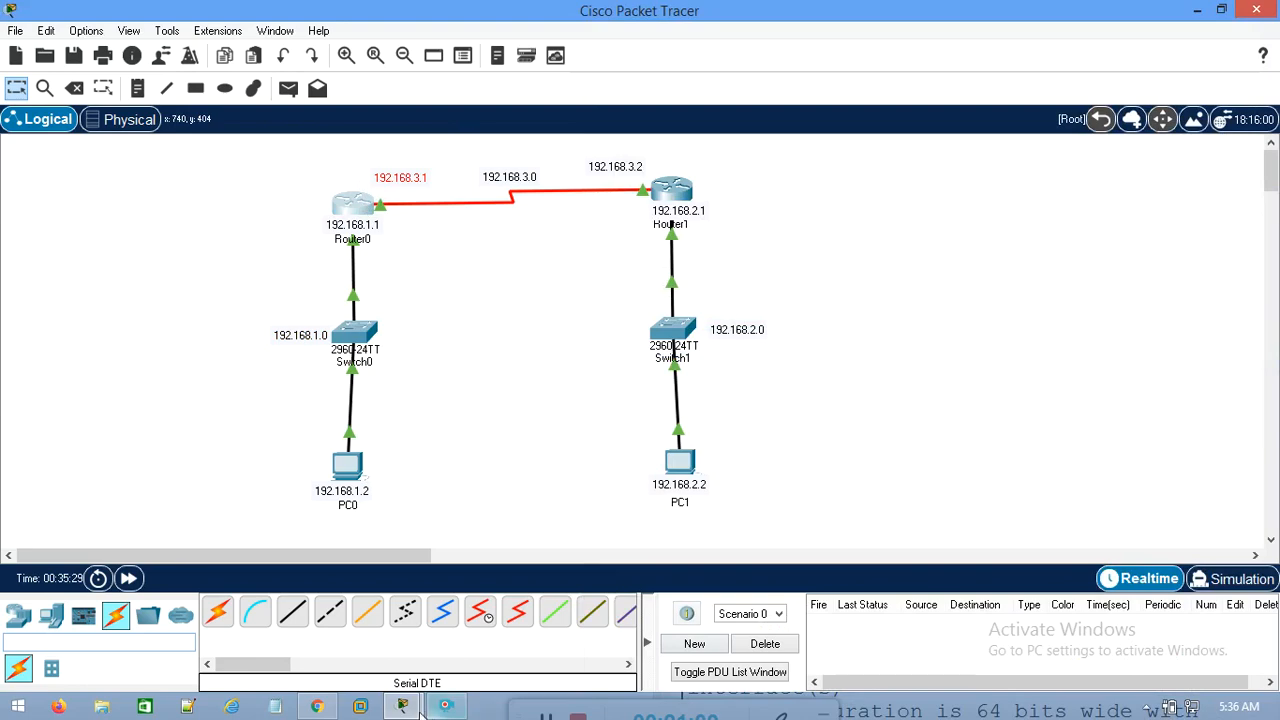
mouse_move(402, 706)
click(531, 606)
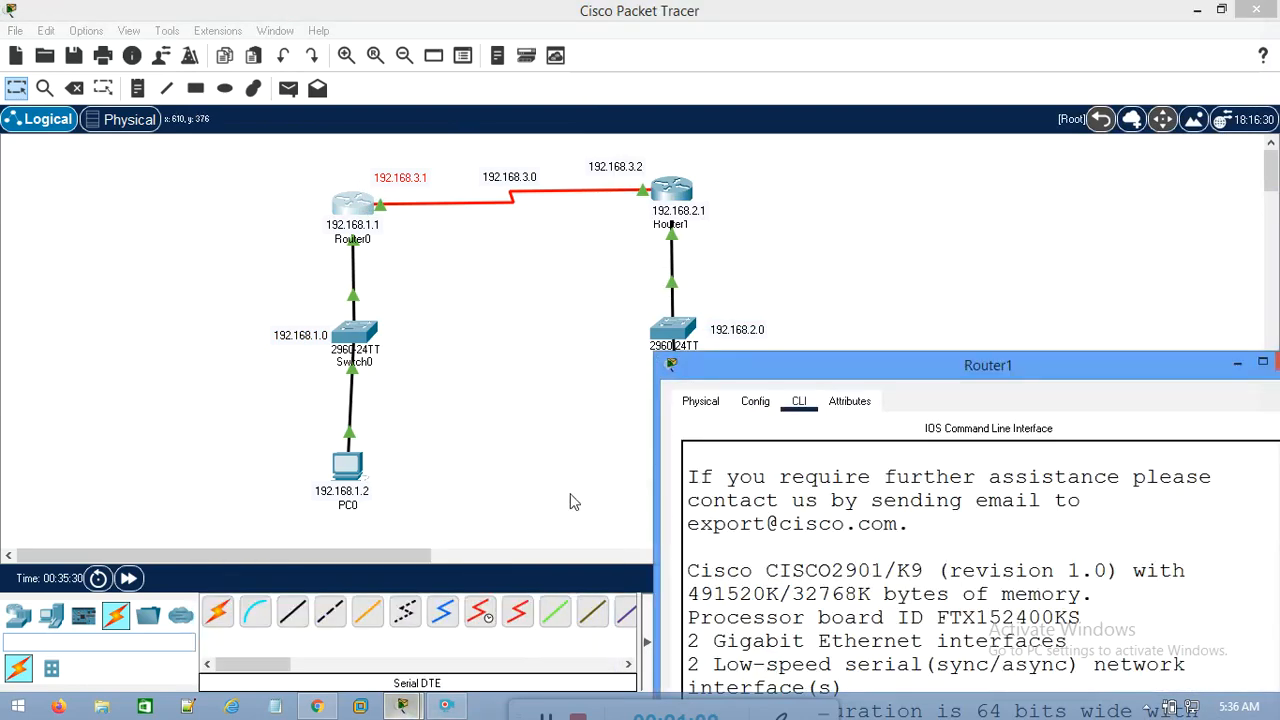
double_click(845, 365)
text(192.168.3.1)
key(Return)
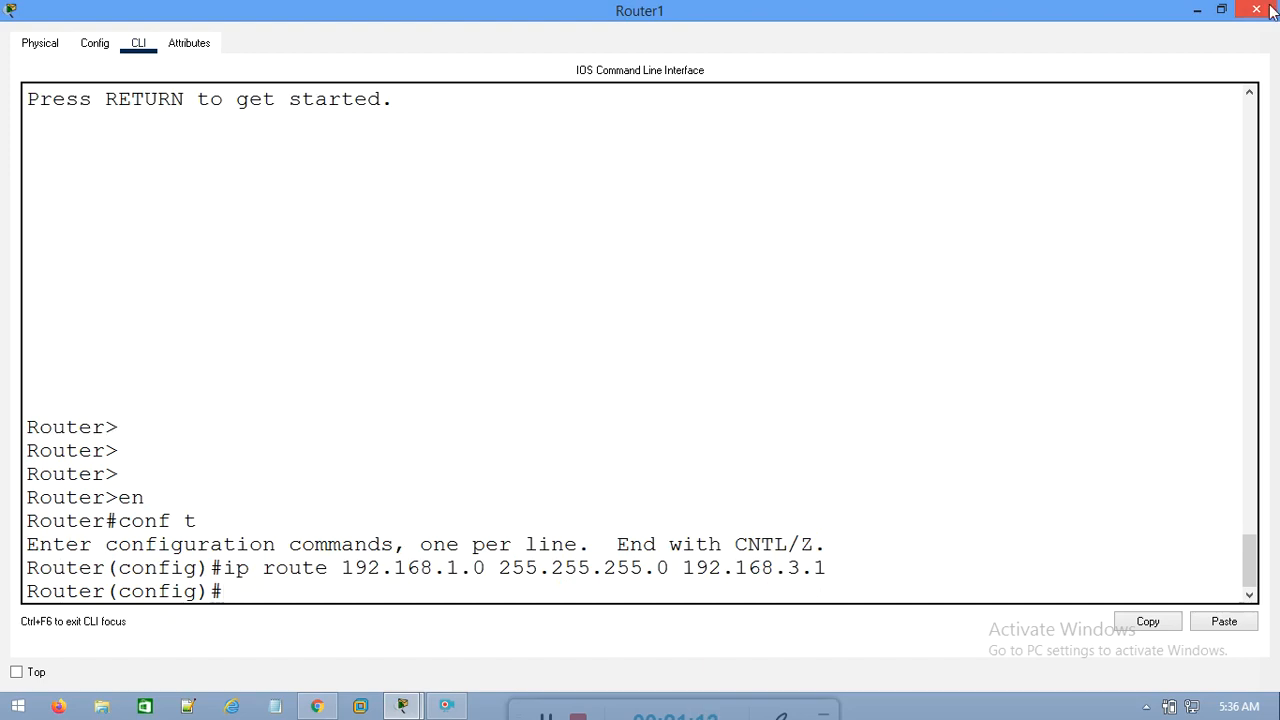
mouse_move(1272, 10)
click(1272, 10)
Locate PC0 and PC1 in the topology and open PC0's command prompt in a maximized window at its latest output
mouse_move(350, 474)
mouse_down()
mouse_move(303, 462)
mouse_move(333, 471)
mouse_up()
drag(589, 451, 849, 504)
click(344, 469)
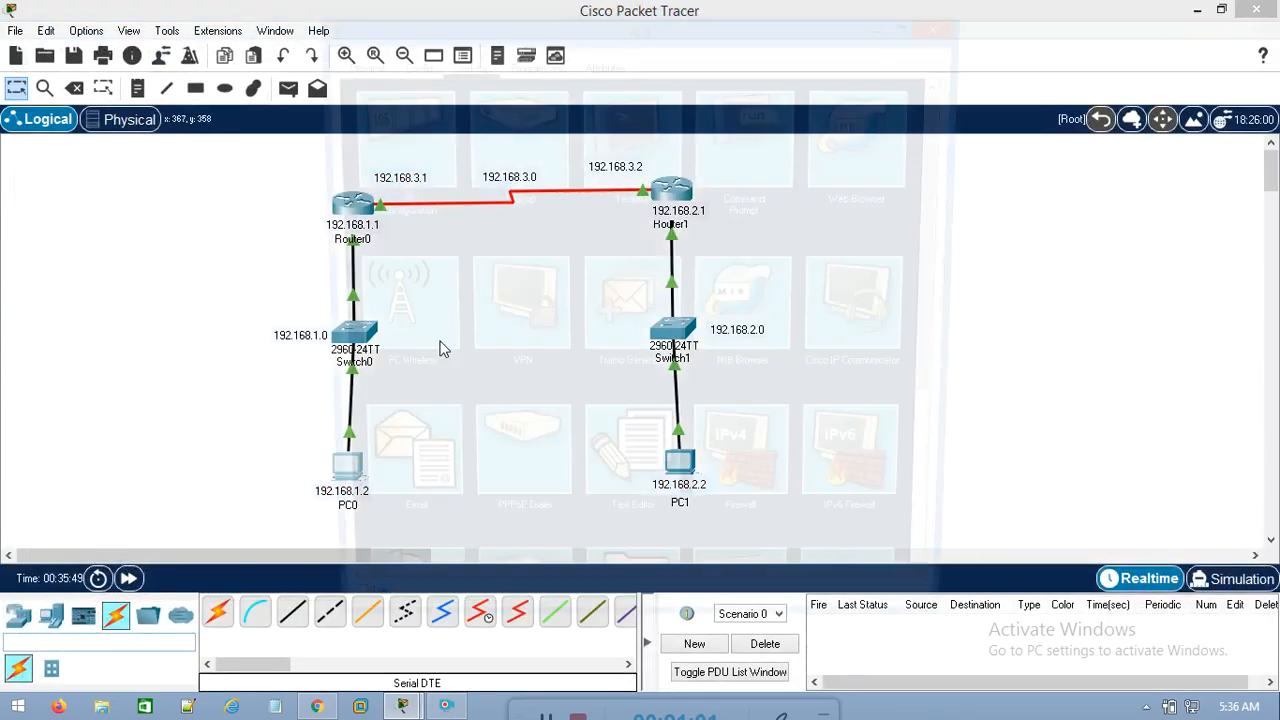
click(726, 131)
drag(770, 38, 767, 26)
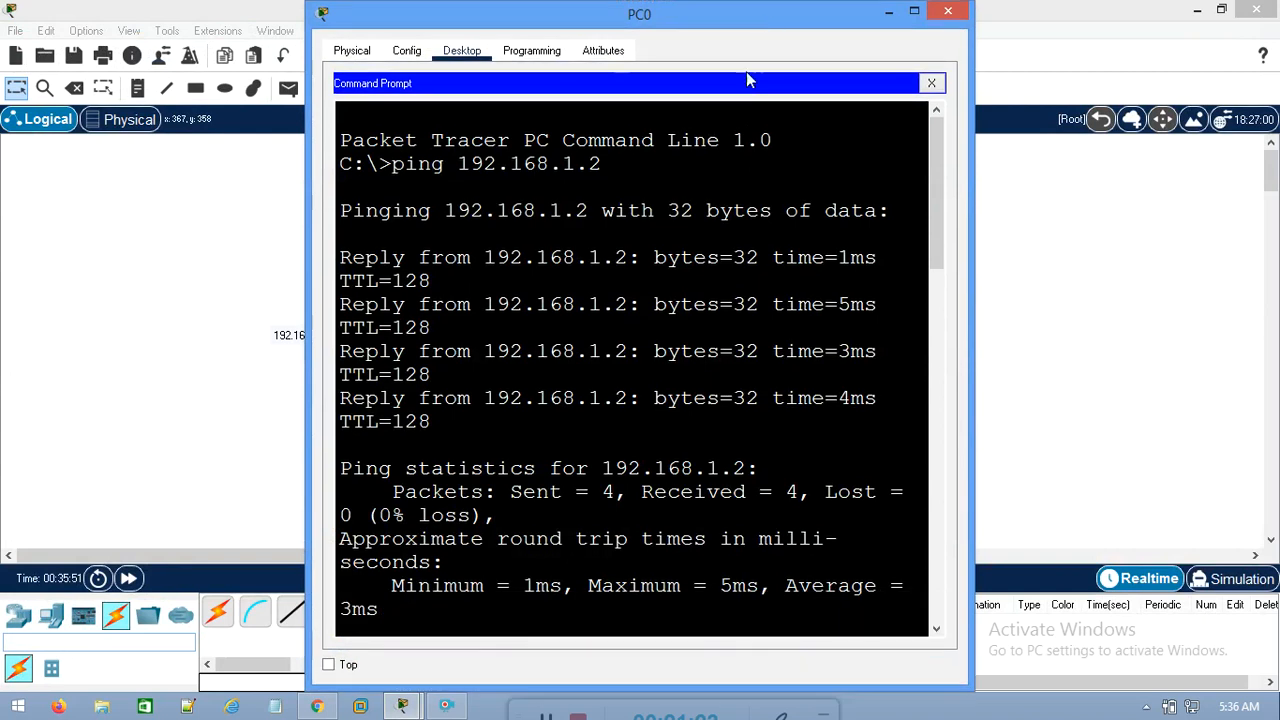
double_click(750, 21)
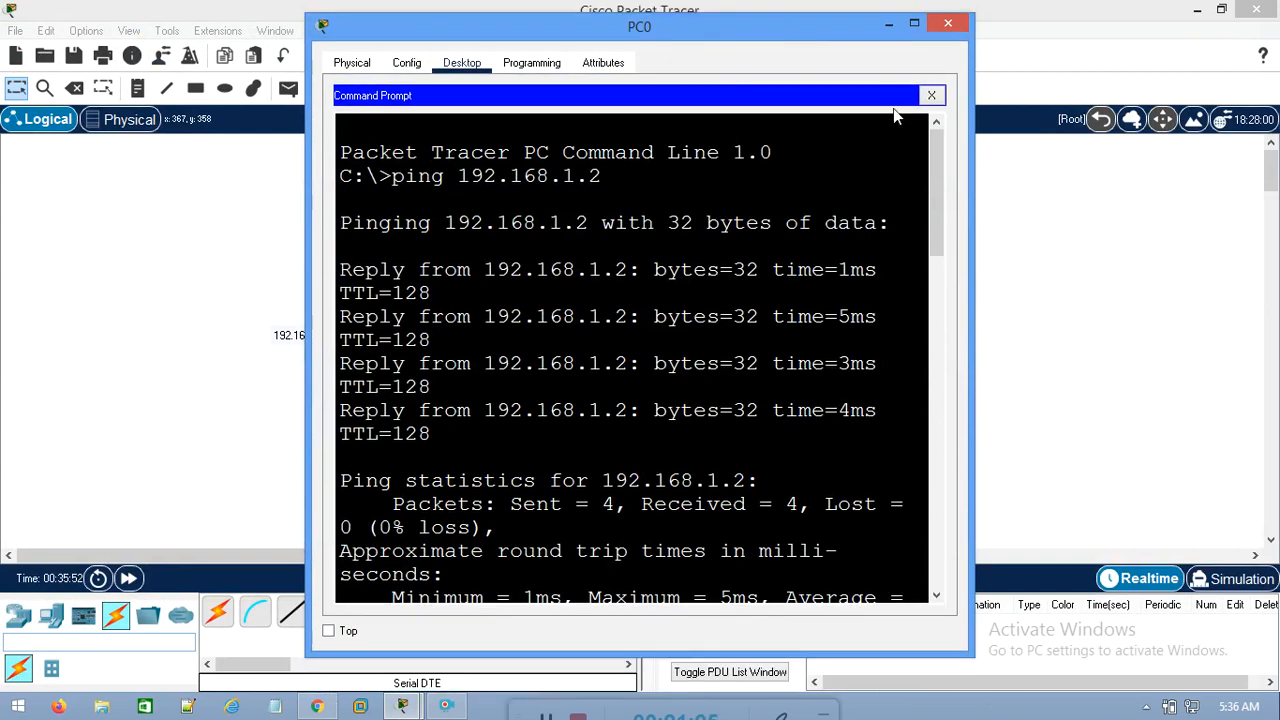
click(913, 28)
scroll(640, 471, down, 10)
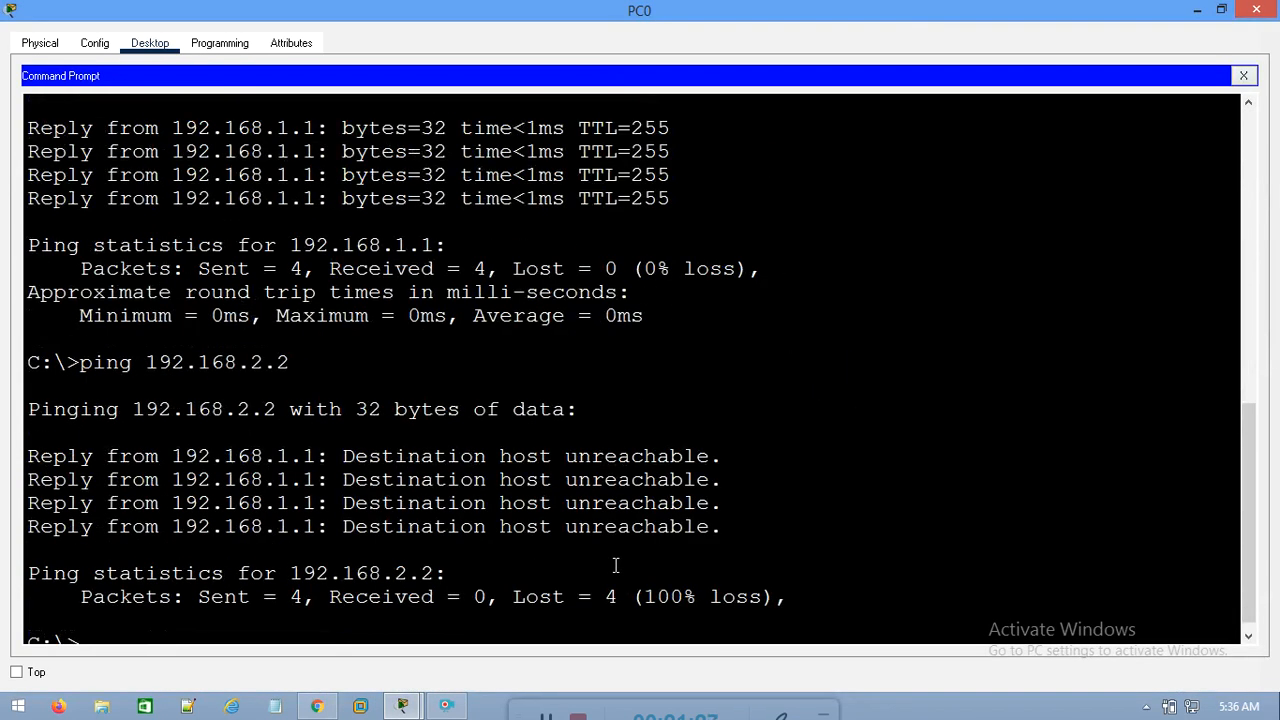
Review the previous ping to PC1 and run ping 192.168.2.2 again from PC0
drag(290, 350, 190, 358)
drag(612, 487, 30, 418)
click(259, 610)
key(Up)
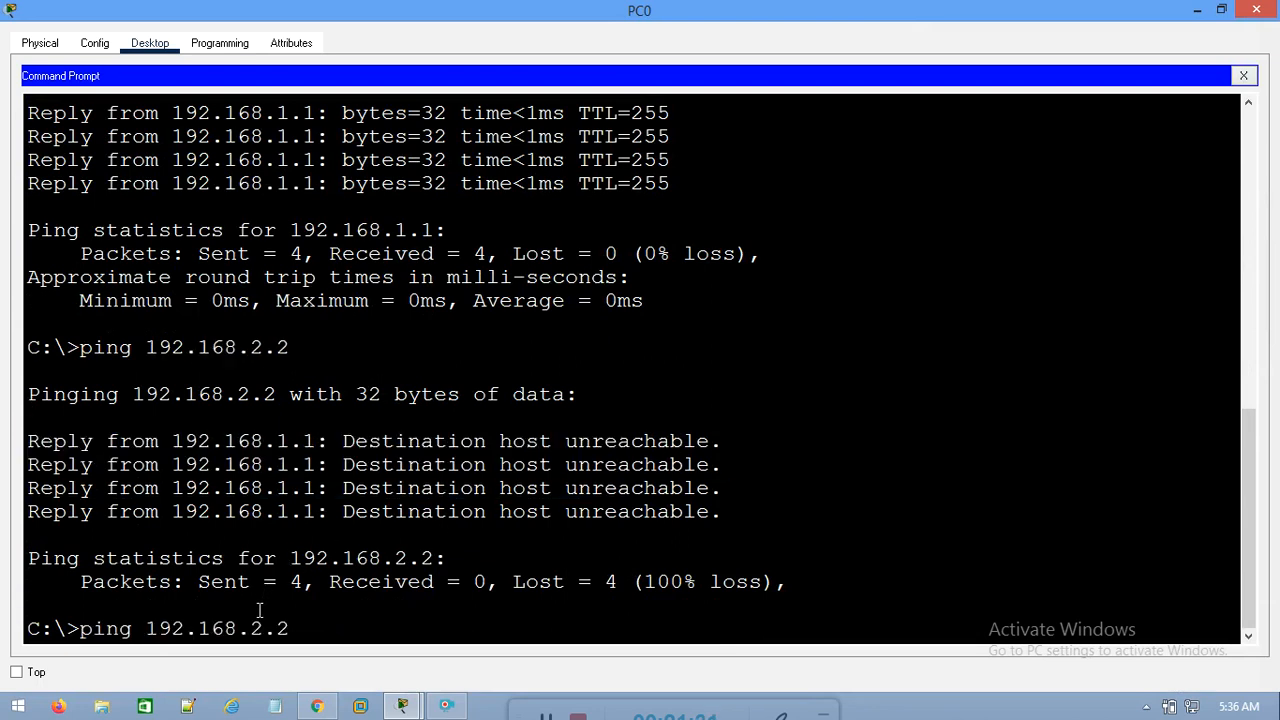
key(Return)
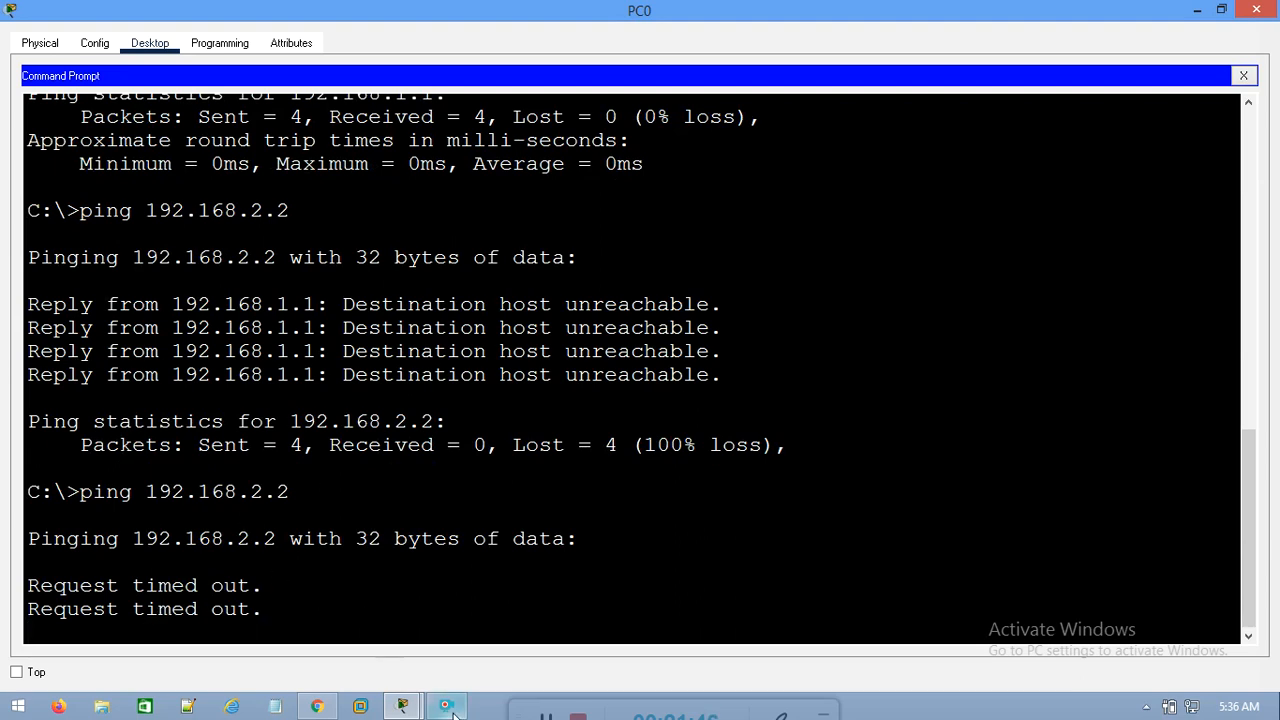
mouse_move(449, 710)
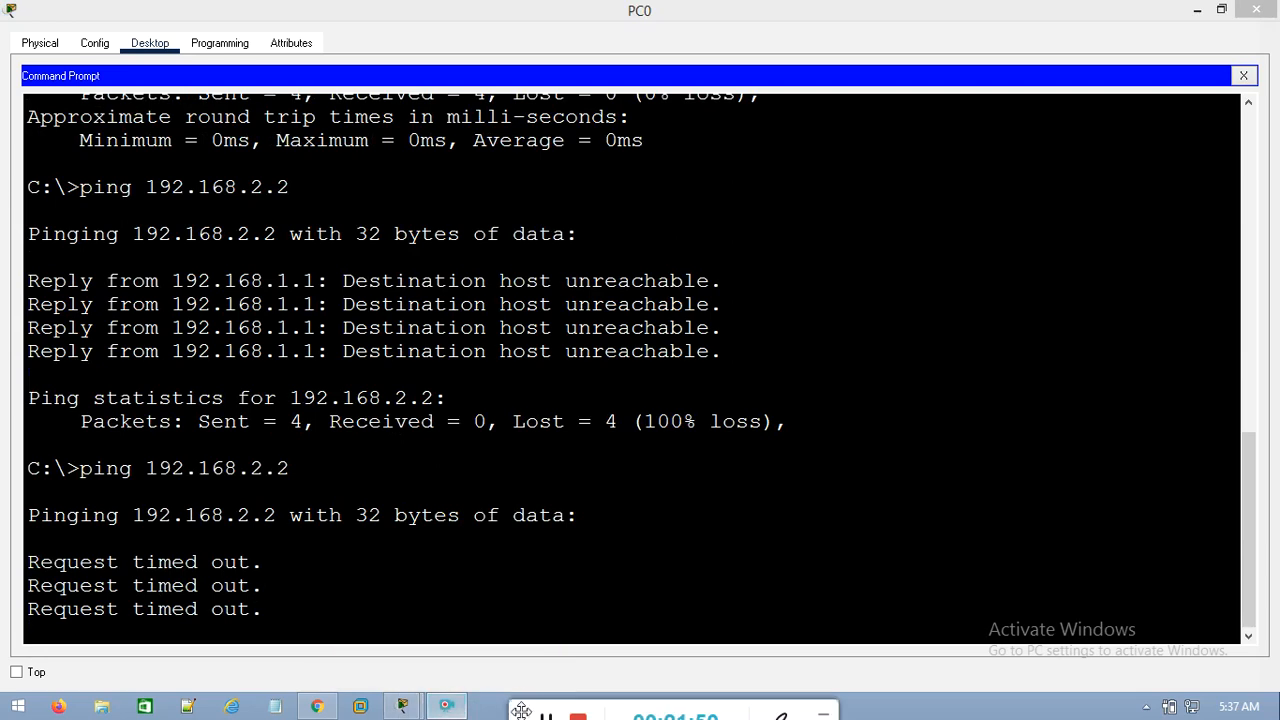
mouse_move(521, 710)
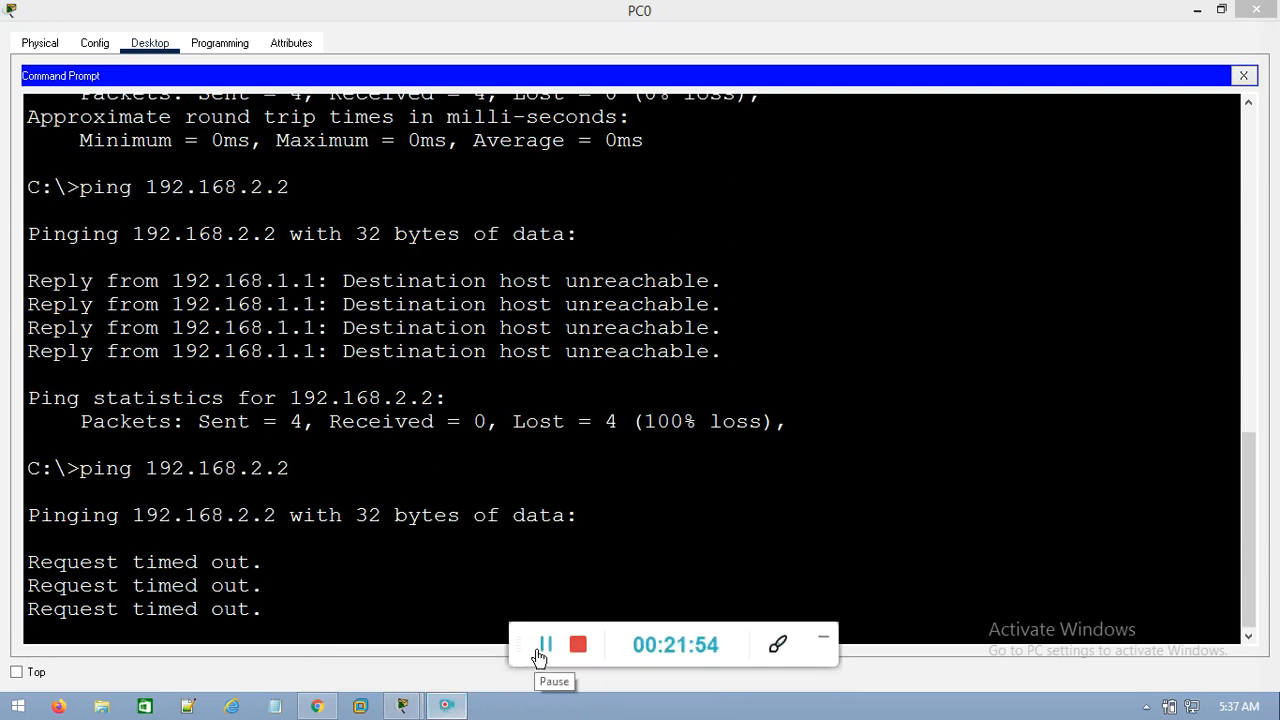
click(541, 648)
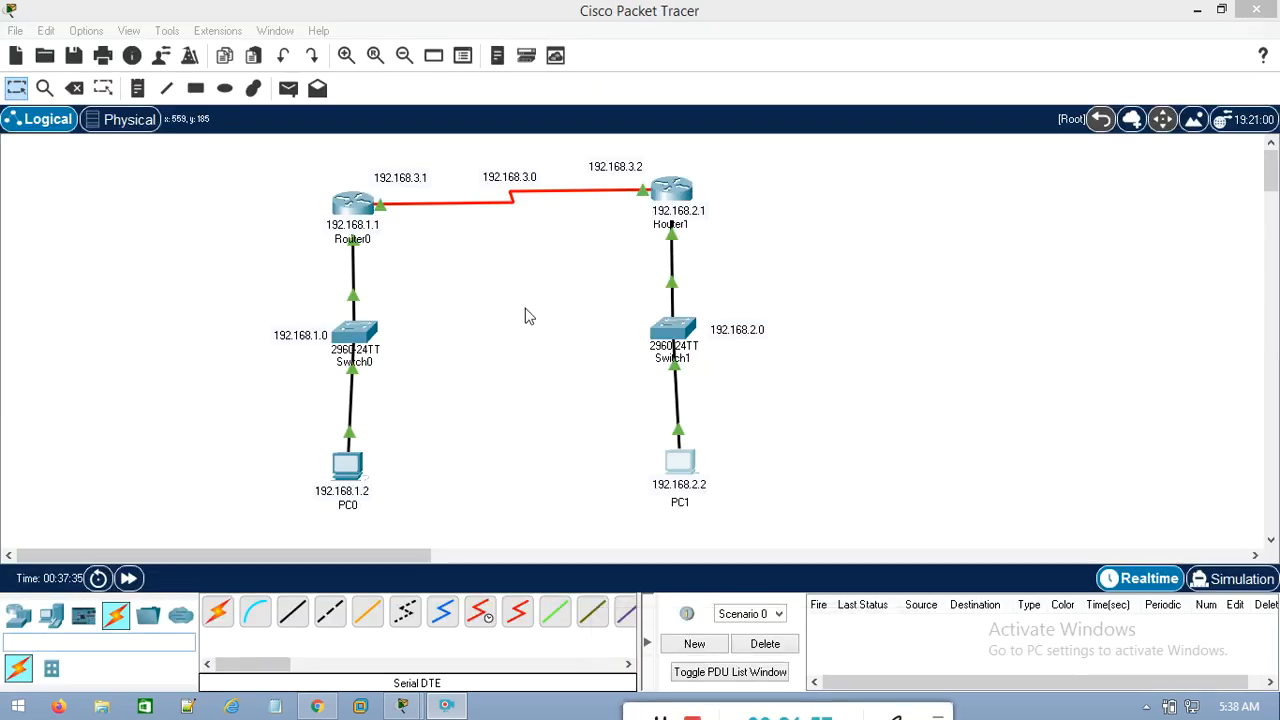
Reopen PC0's command prompt, review its pings to 192.168.1.1 and 192.168.2.2, and close the PC's window
click(352, 472)
click(750, 140)
text(ping 192.168.1.1)
key(Return)
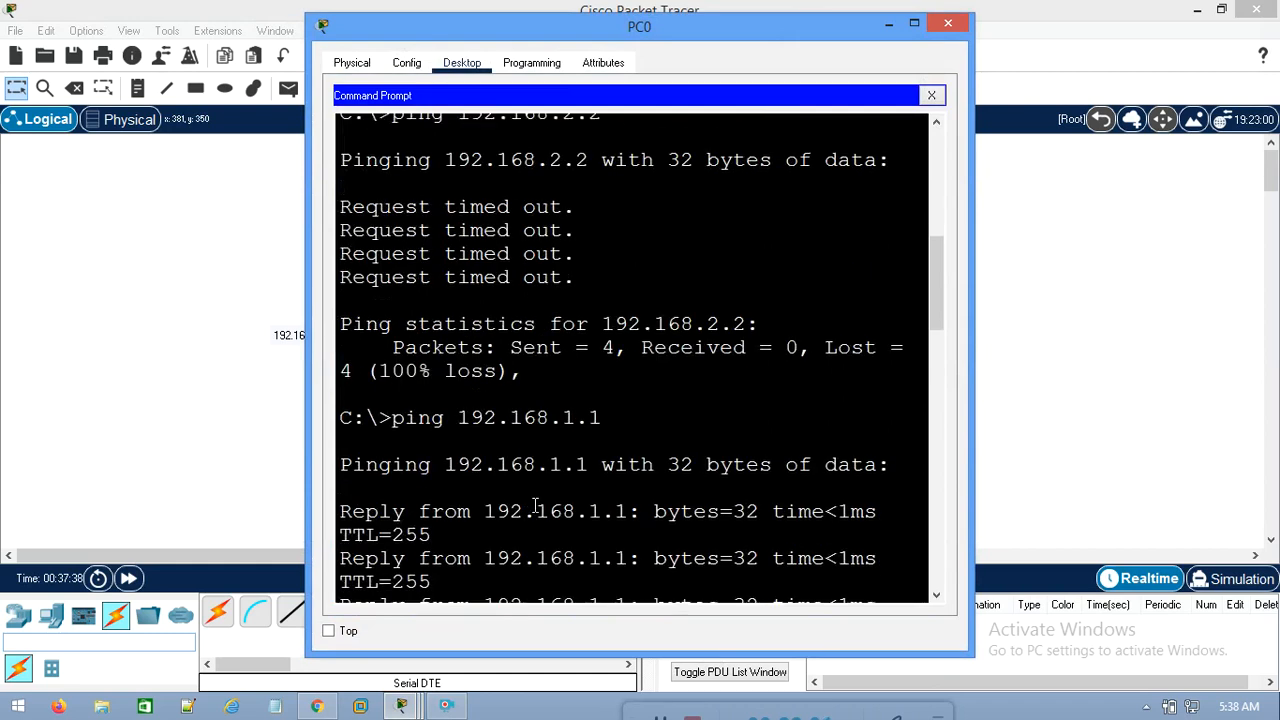
scroll(604, 512, down, 12)
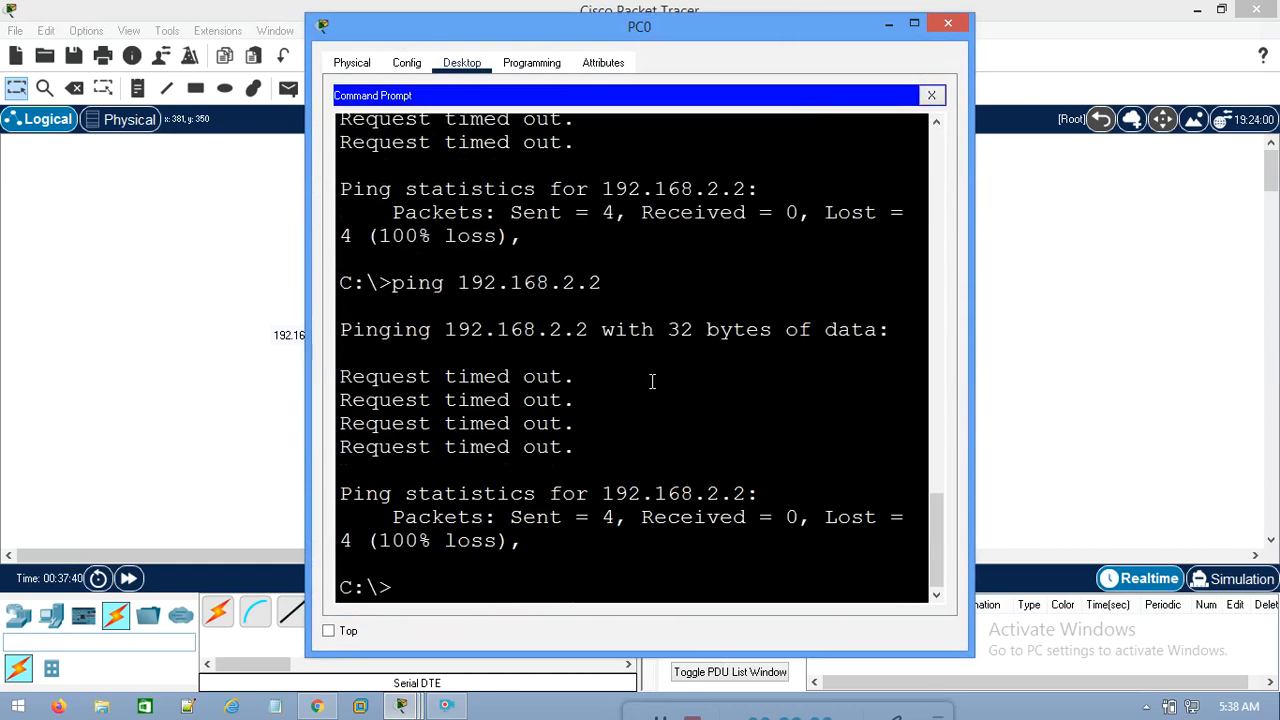
click(948, 27)
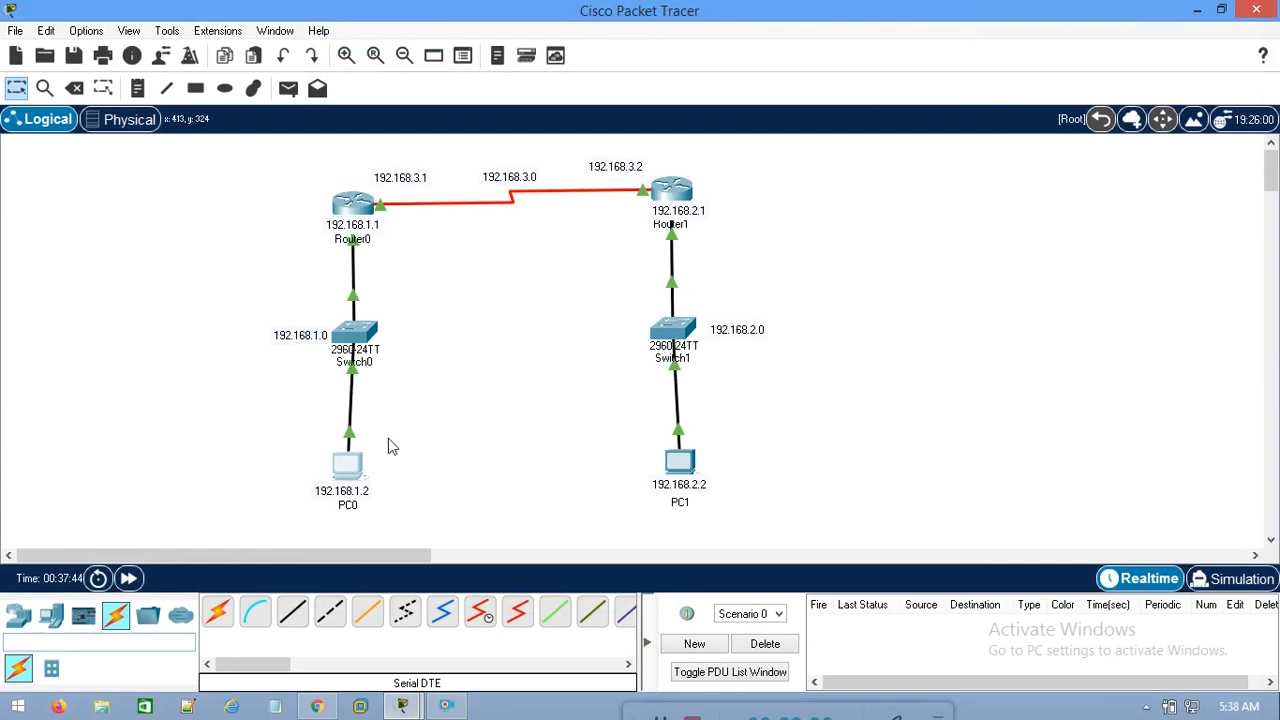
Open PC1's IP configuration, set its IPv4 default gateway to 192.168.2.1 and close the PC's window
drag(248, 418, 424, 526)
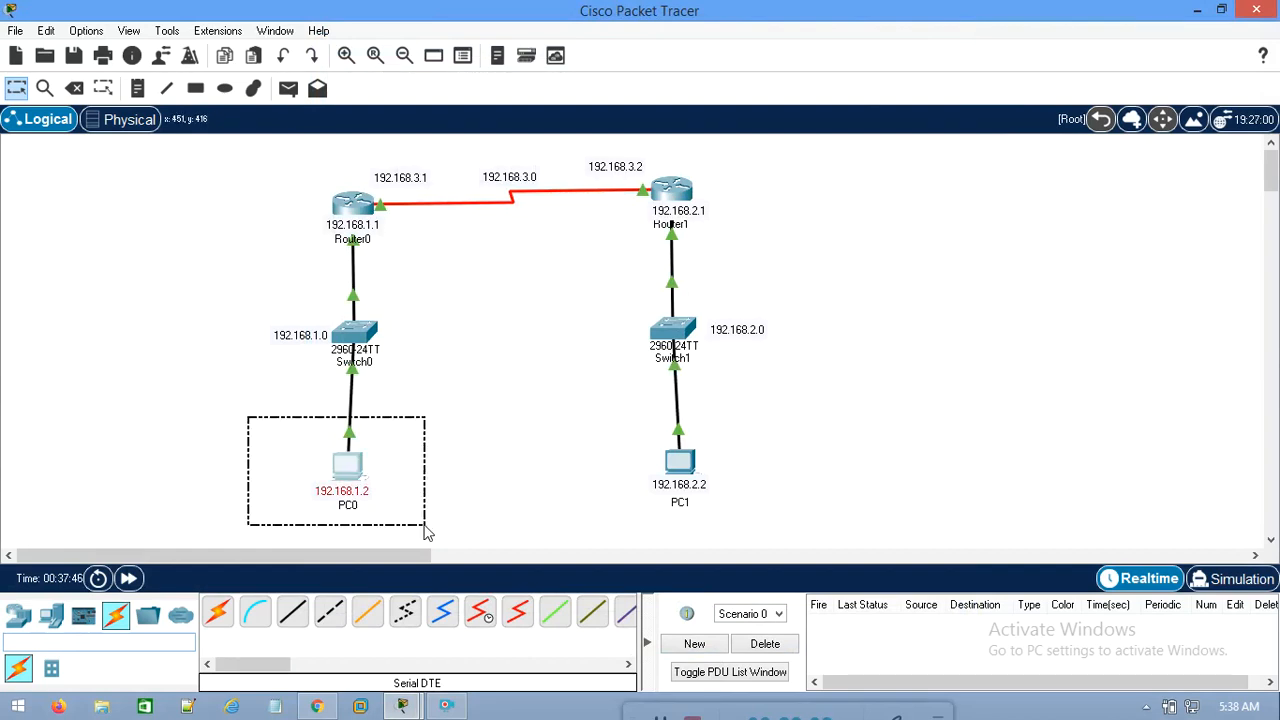
mouse_move(355, 485)
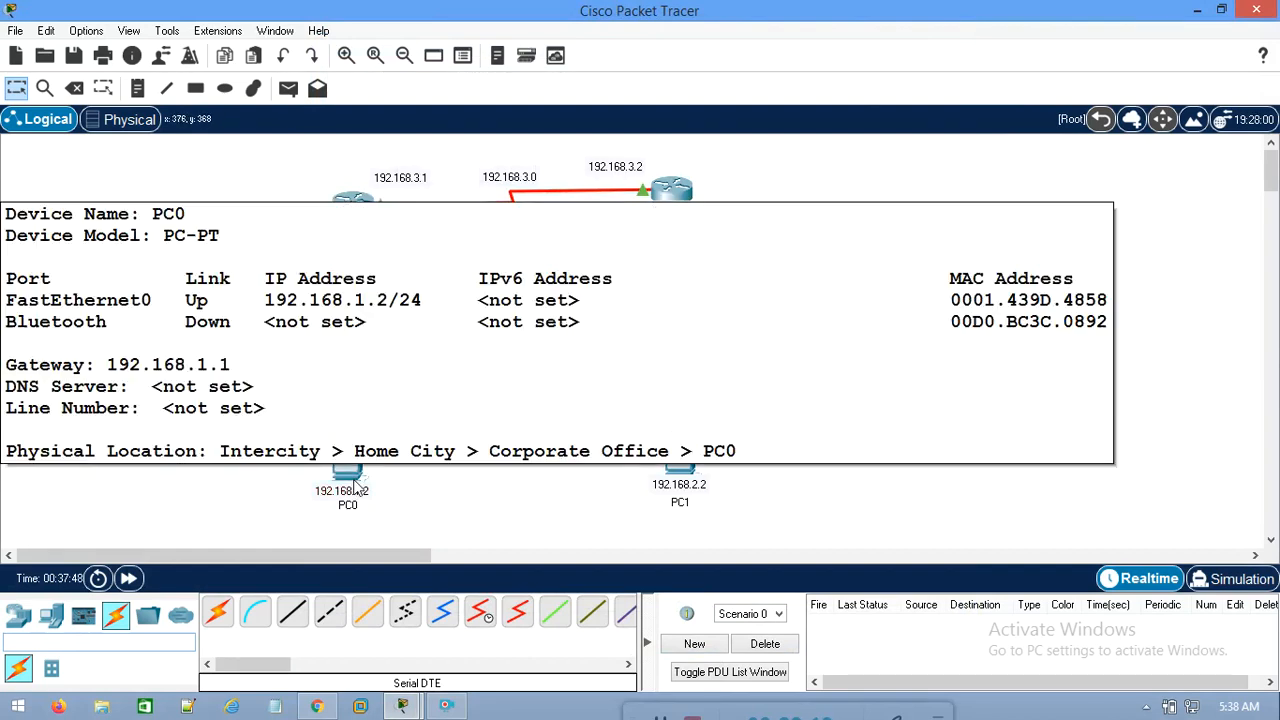
click(686, 478)
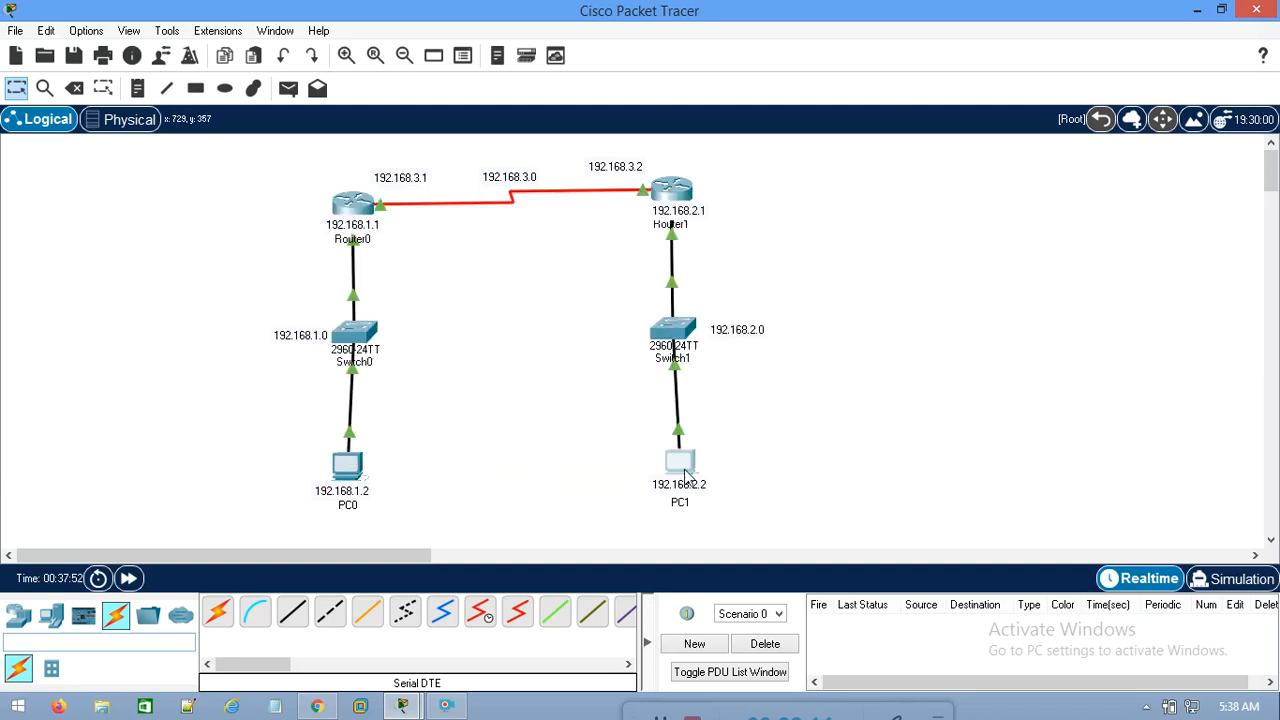
click(447, 166)
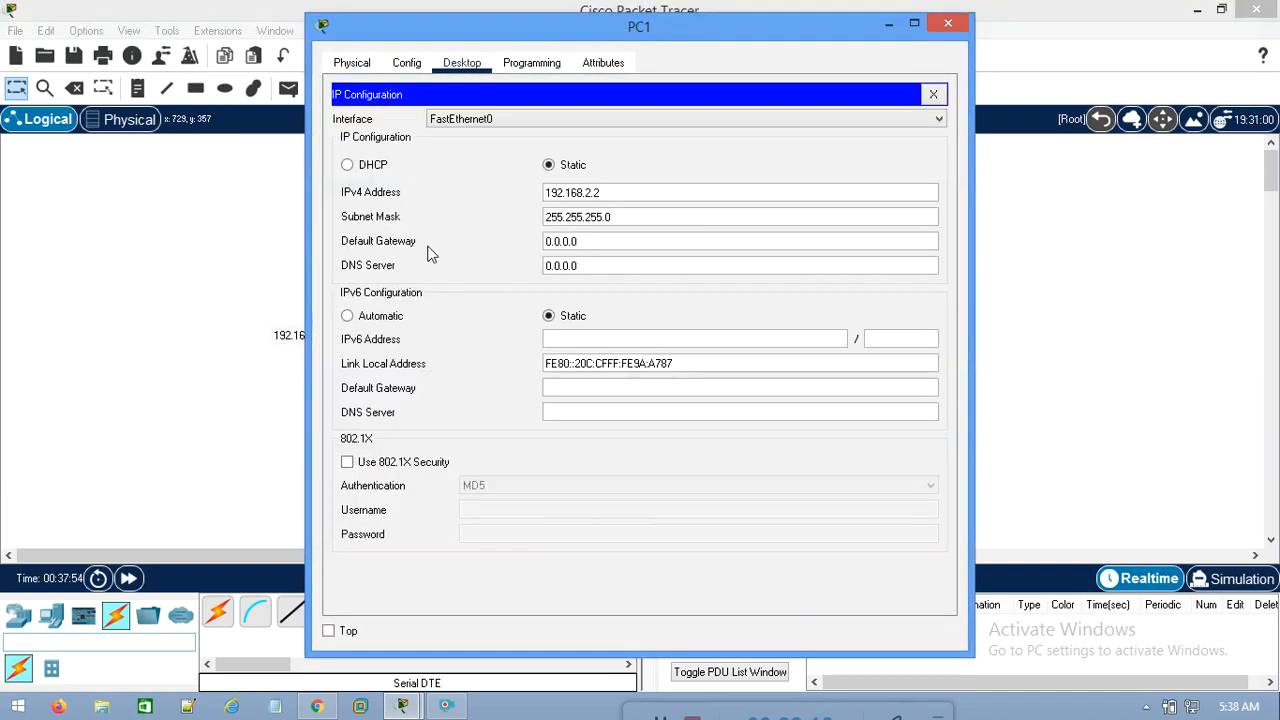
double_click(585, 247)
text(192.168.2.1)
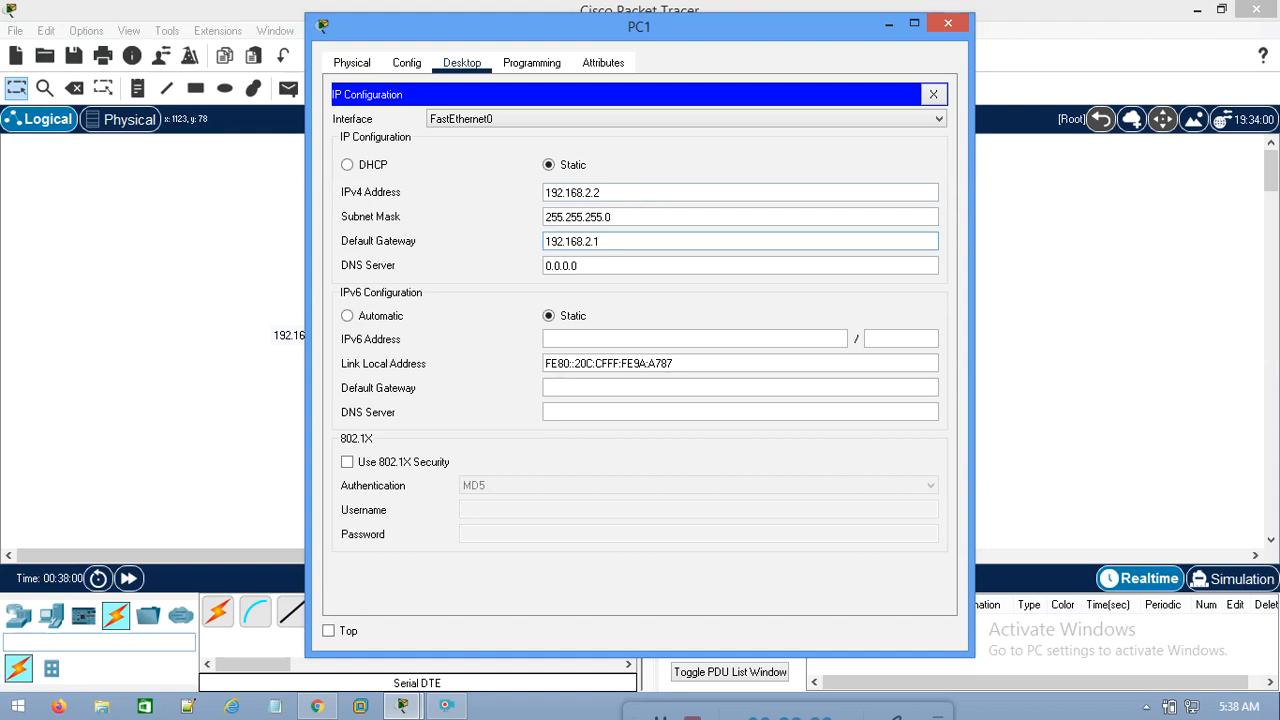
click(948, 22)
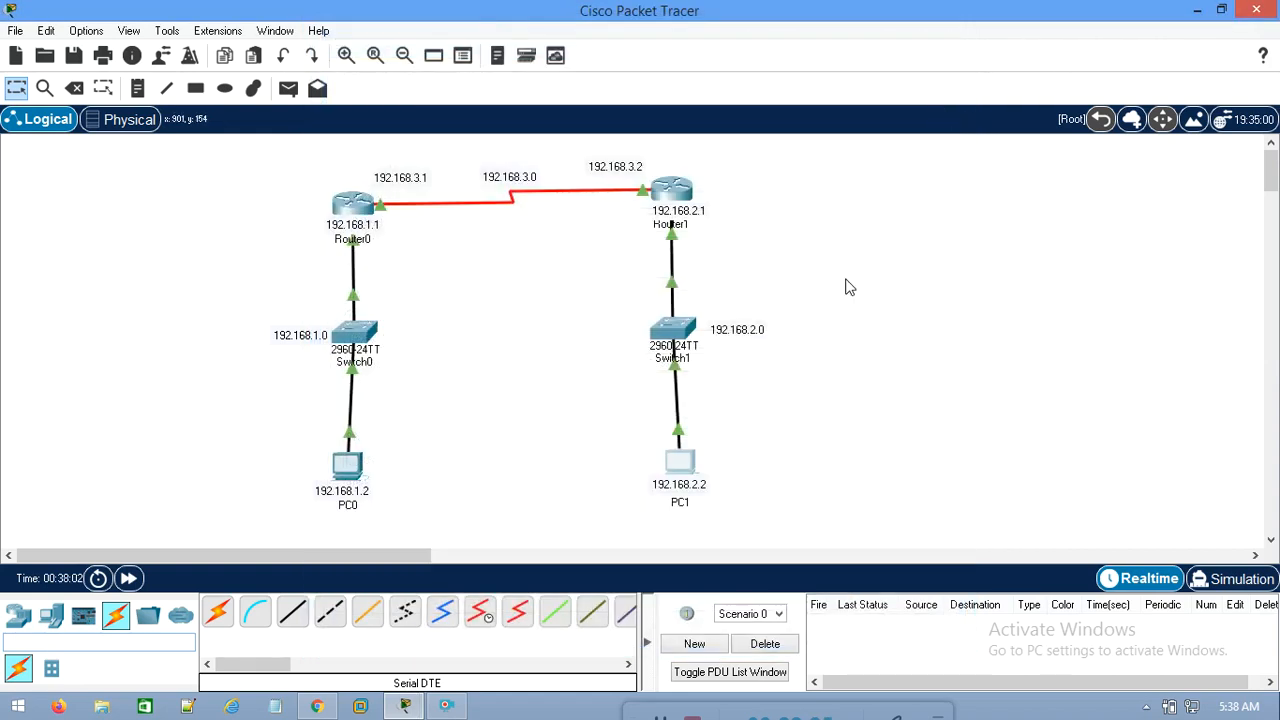
Test the route from PC0's maximized command prompt with ping 192.168.2.2, and close the prompt and the PC's window
click(352, 465)
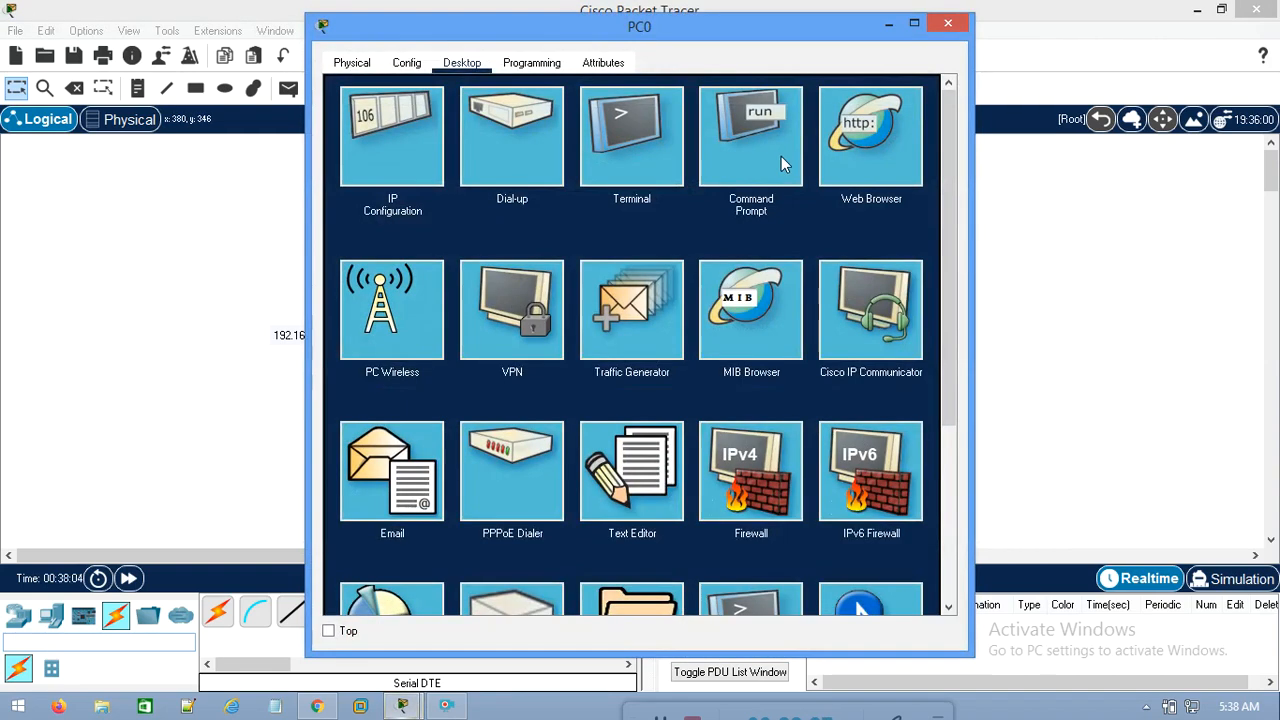
click(781, 156)
click(906, 22)
scroll(694, 543, down, 15)
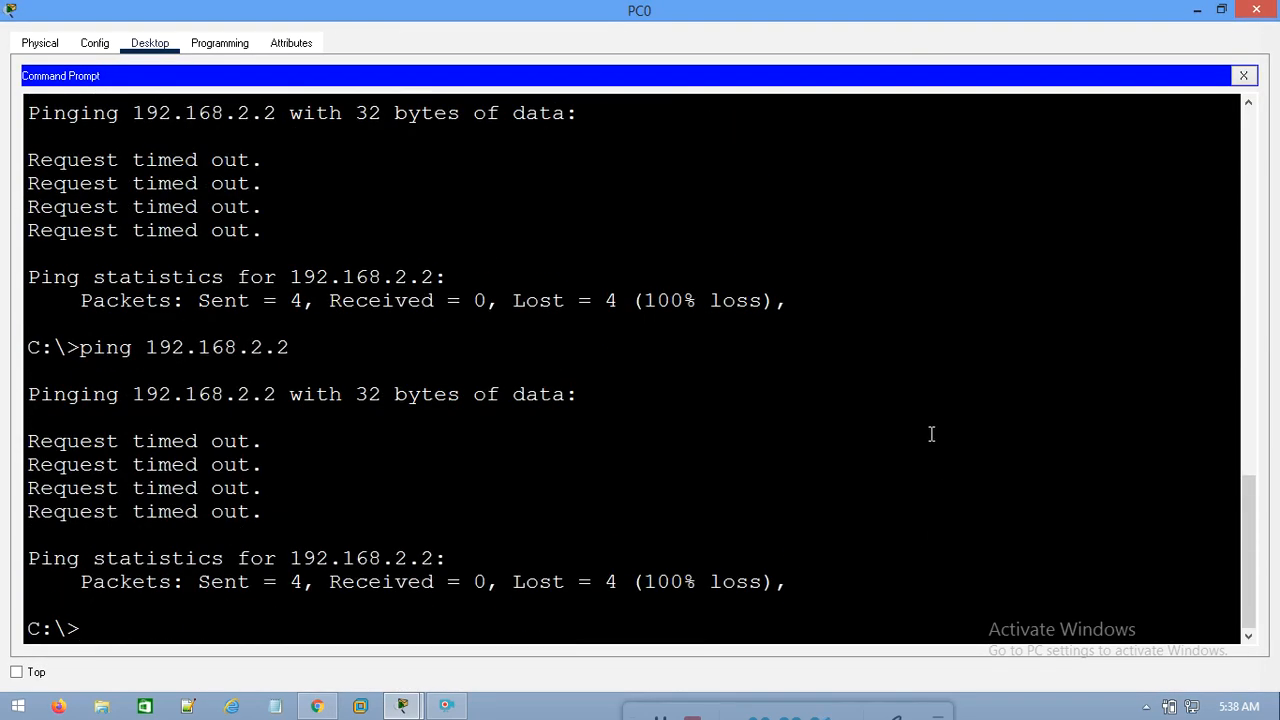
key(Up)
key(Return)
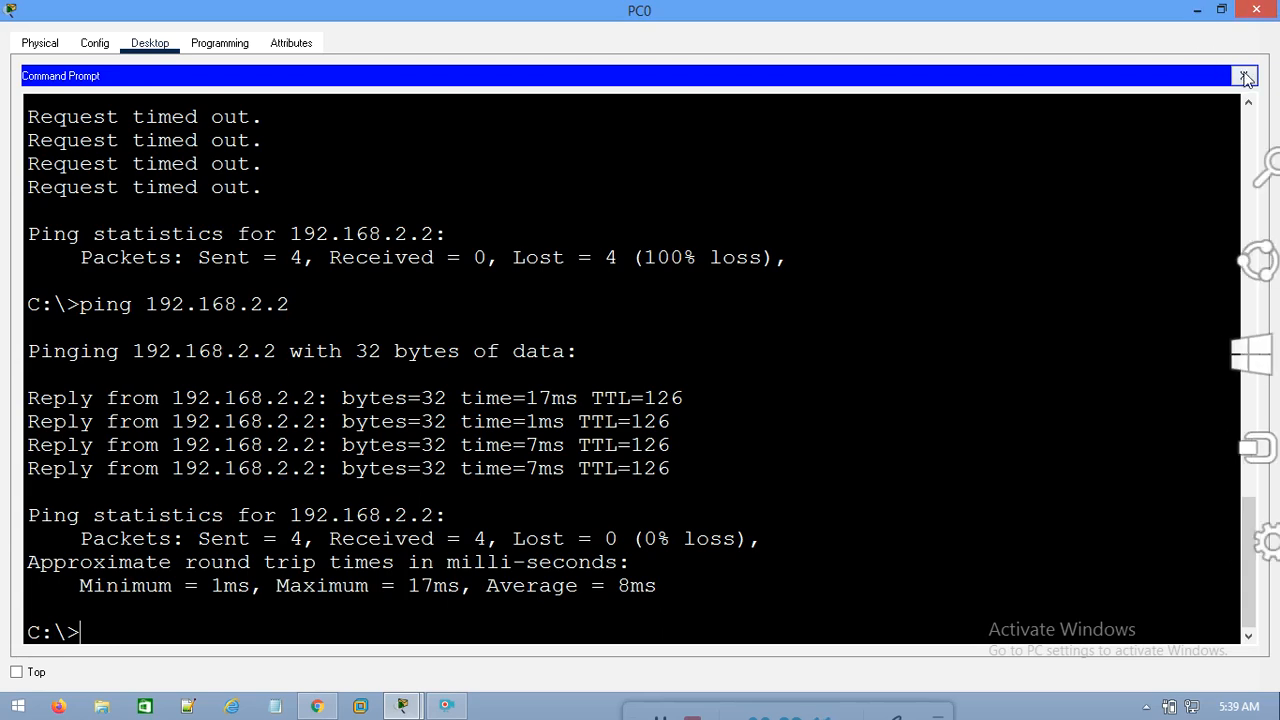
click(1245, 77)
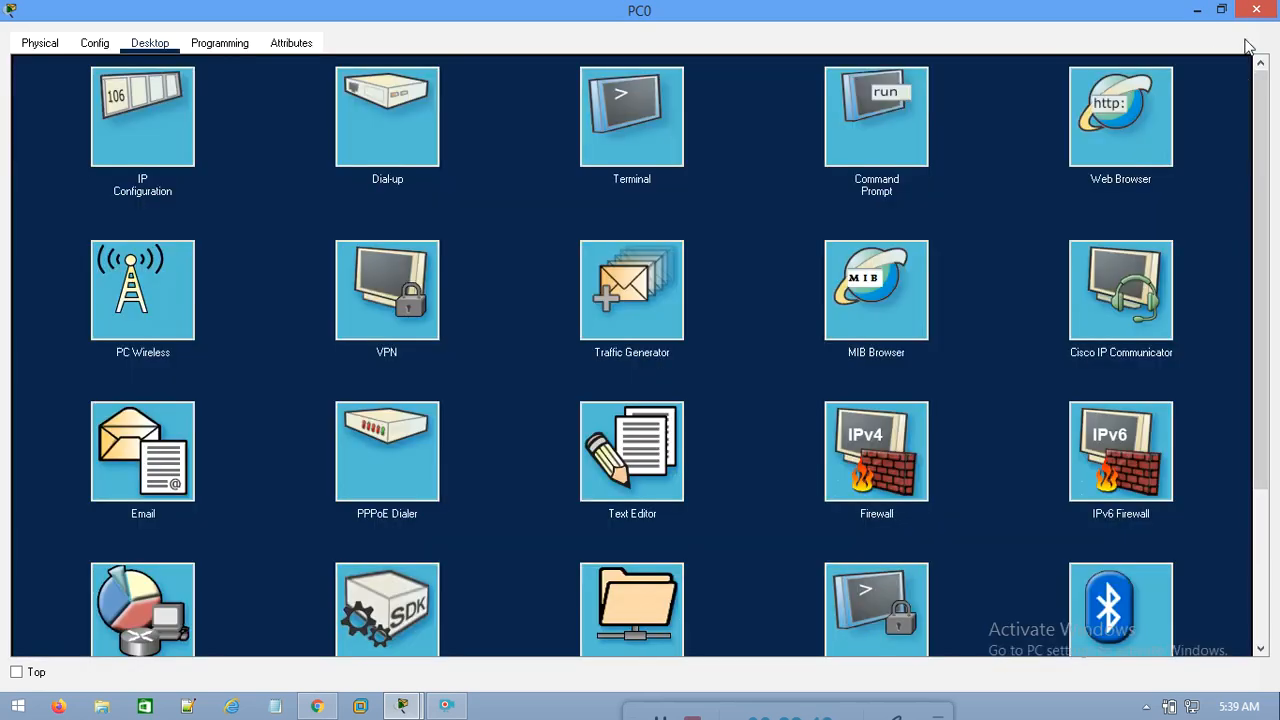
click(1256, 9)
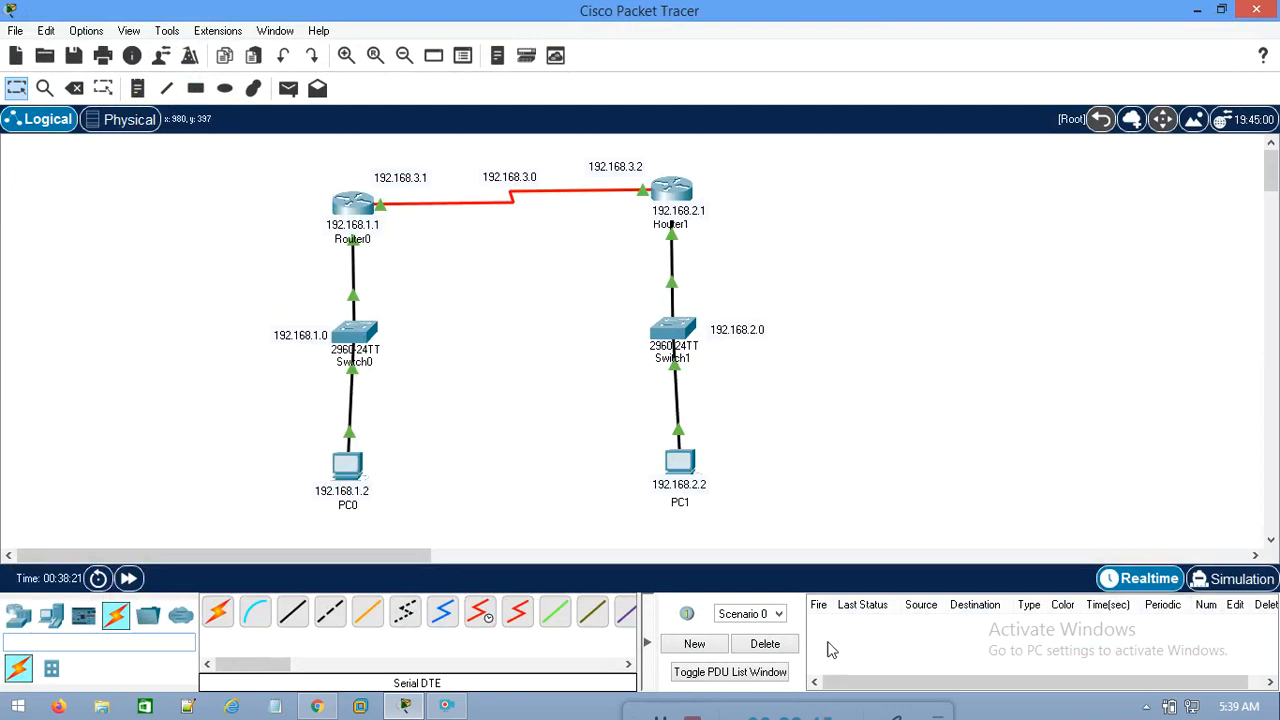